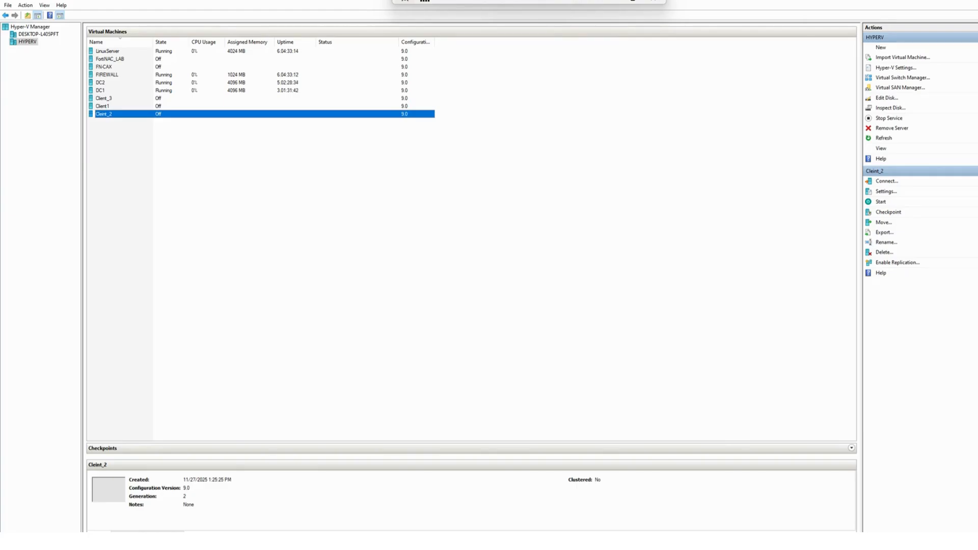
Switch to OneNote and review the DC1, DC2 and DC3 notes for their domain, IP address and DNS settings.
left_click_drag(75, 126, 393, 134)
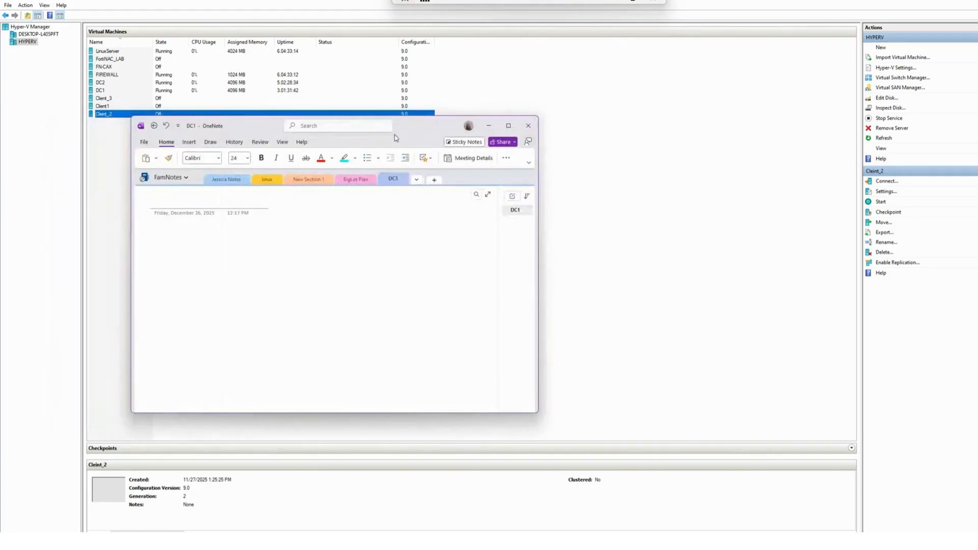
double_click(419, 132)
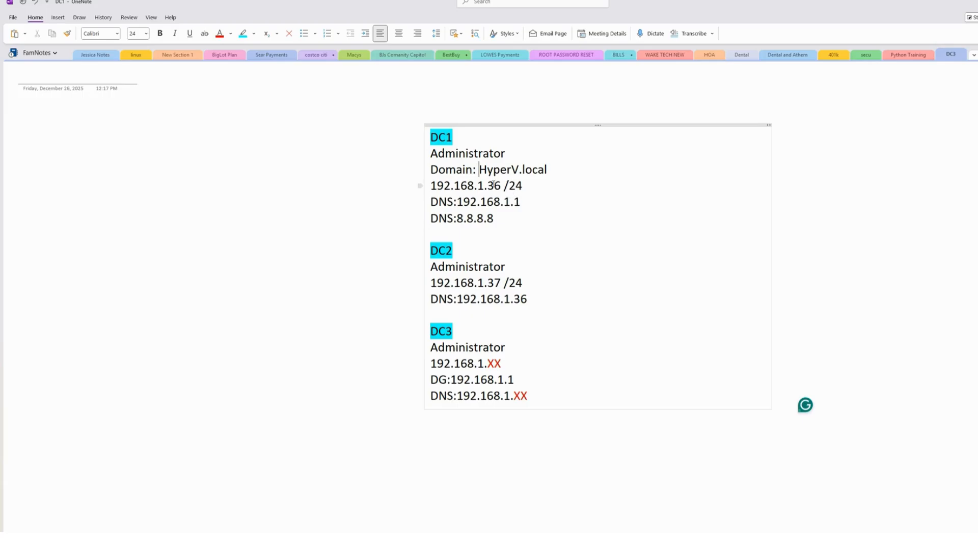
left_click_drag(502, 185, 488, 186)
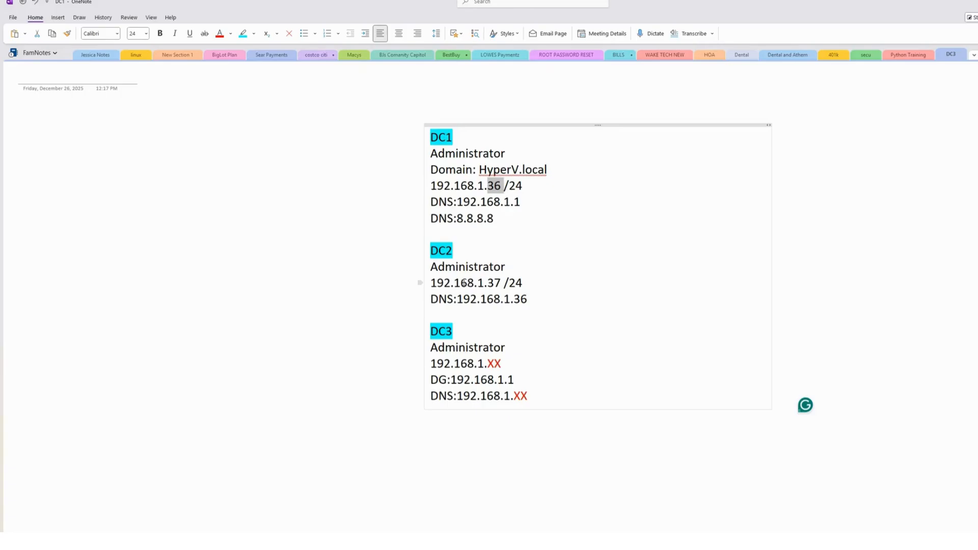
left_click_drag(435, 207, 522, 204)
left_click(505, 208)
left_click(954, 2)
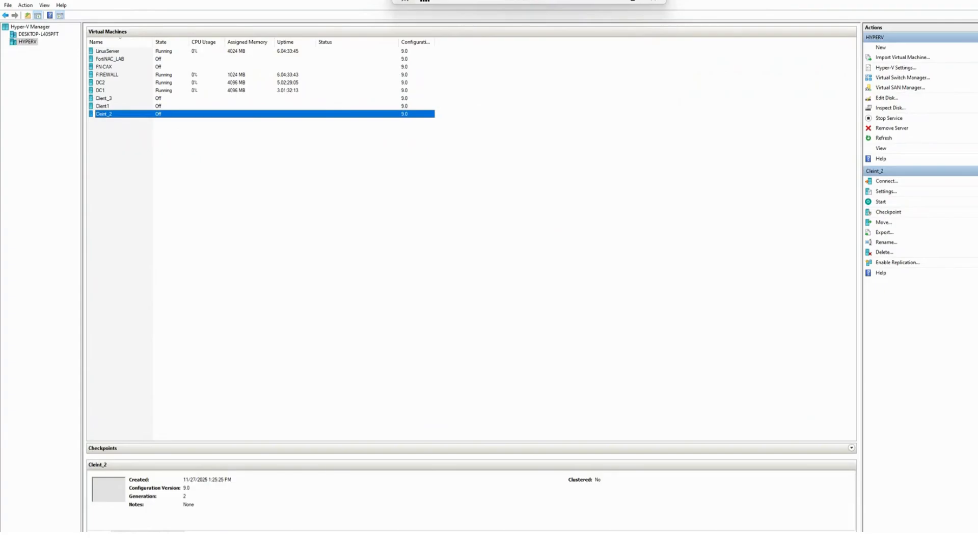
Switch to the Lucidchart diagram and examine how the Hyper-V Failover Cluster connects the host, storage and three domain controllers.
left_click_drag(0, 120, 582, 95)
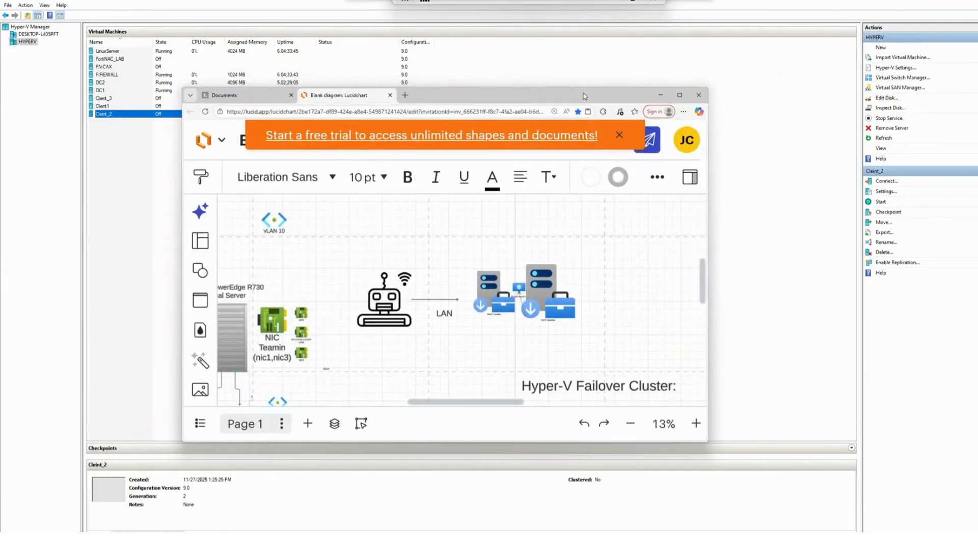
left_click(680, 96)
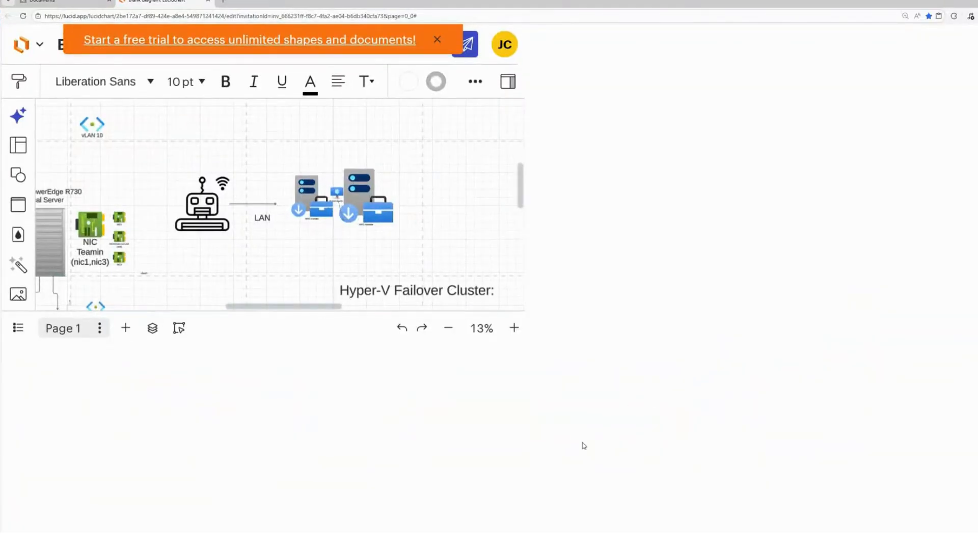
scroll(614, 405, "up", 5)
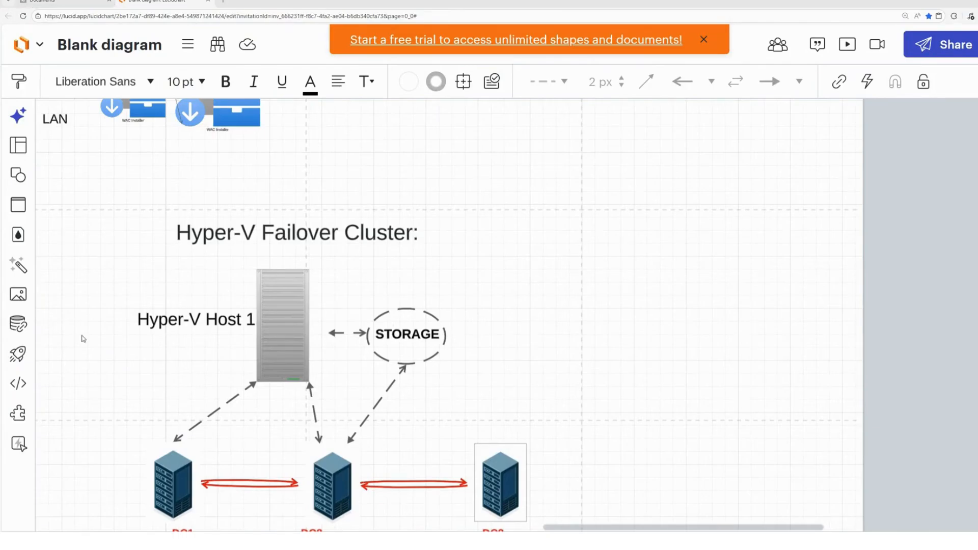
double_click(772, 3)
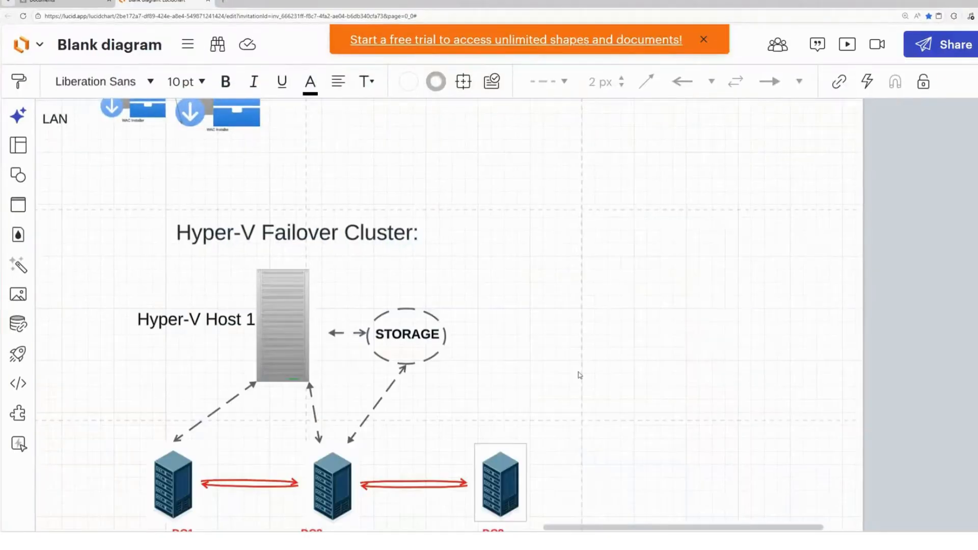
left_click_drag(556, 528, 504, 528)
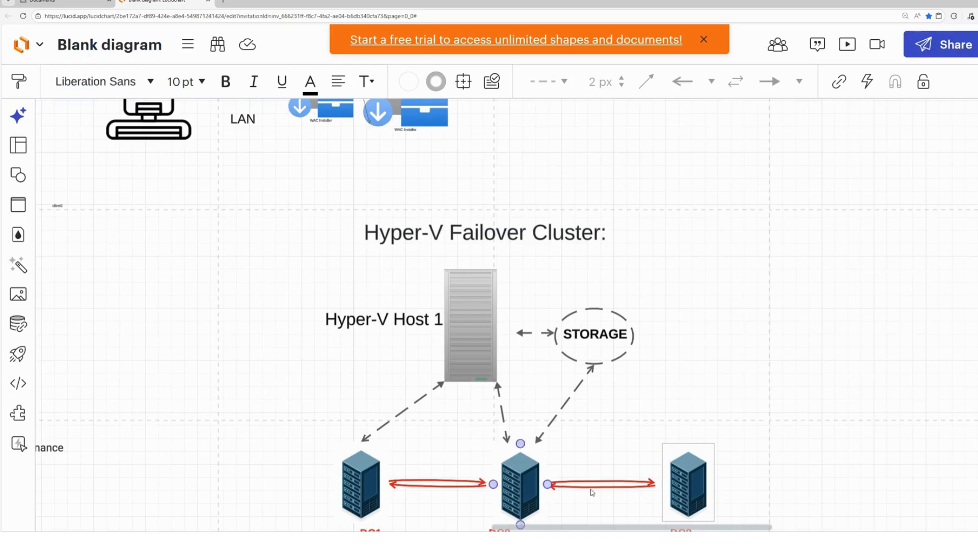
scroll(674, 434, "down", 1)
scroll(674, 433, "down", 3)
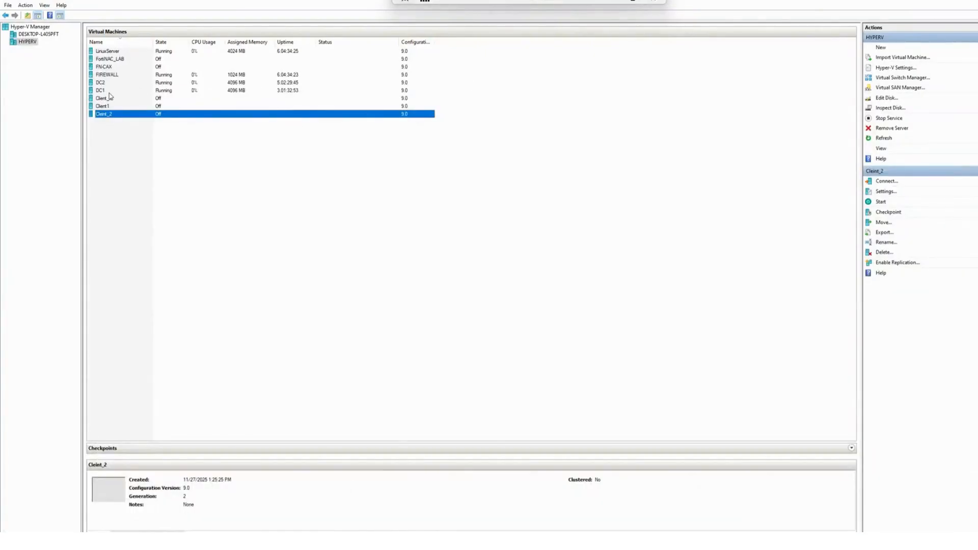
right_click(37, 44)
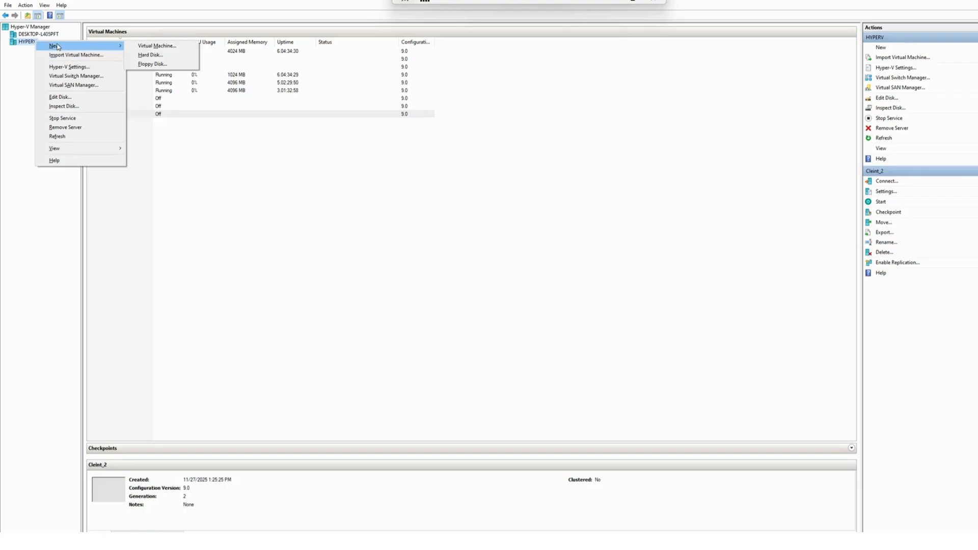
mouse_move(91, 46)
left_click(143, 46)
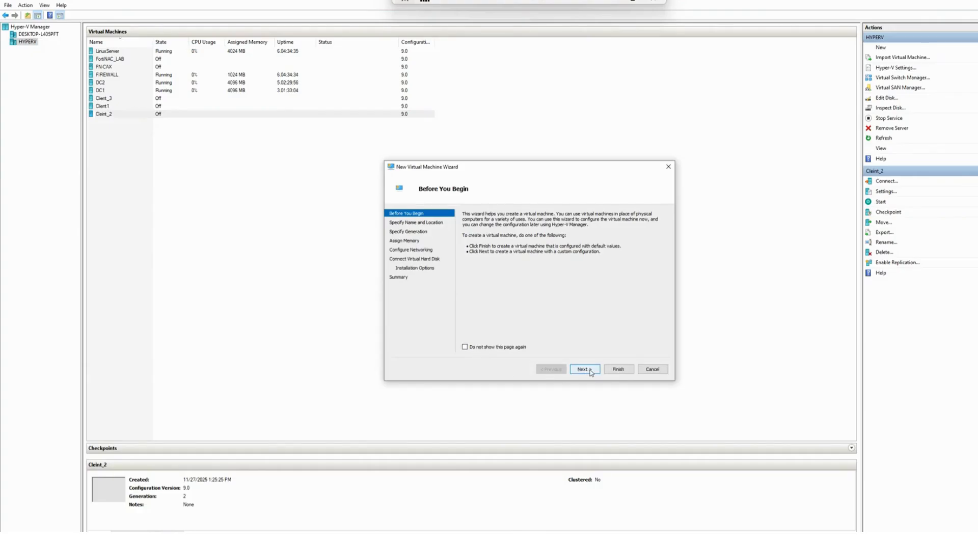
left_click(652, 370)
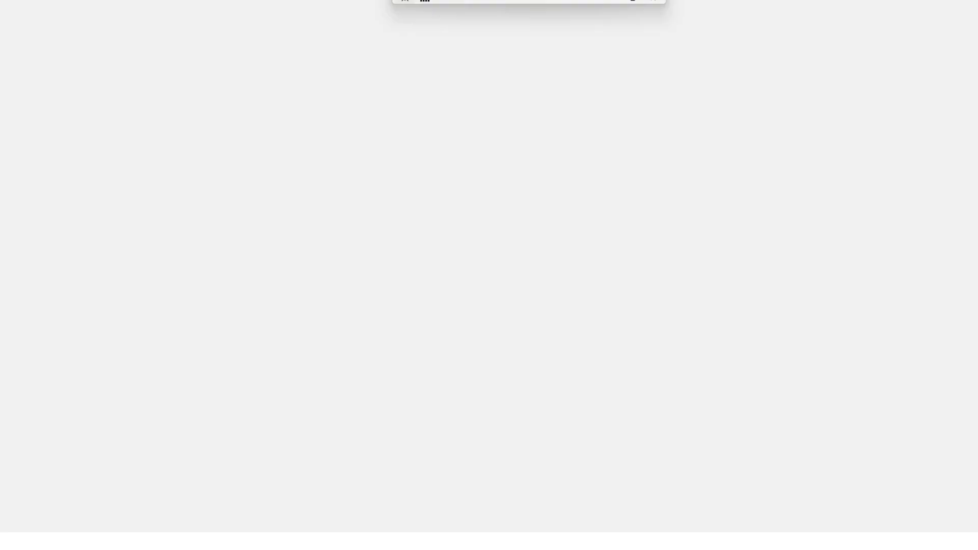
Switch to Windows Admin Center and examine the HYPERV server's specifications, available tools, and CPU, memory and network monitoring.
scroll(306, 312, "down", 2)
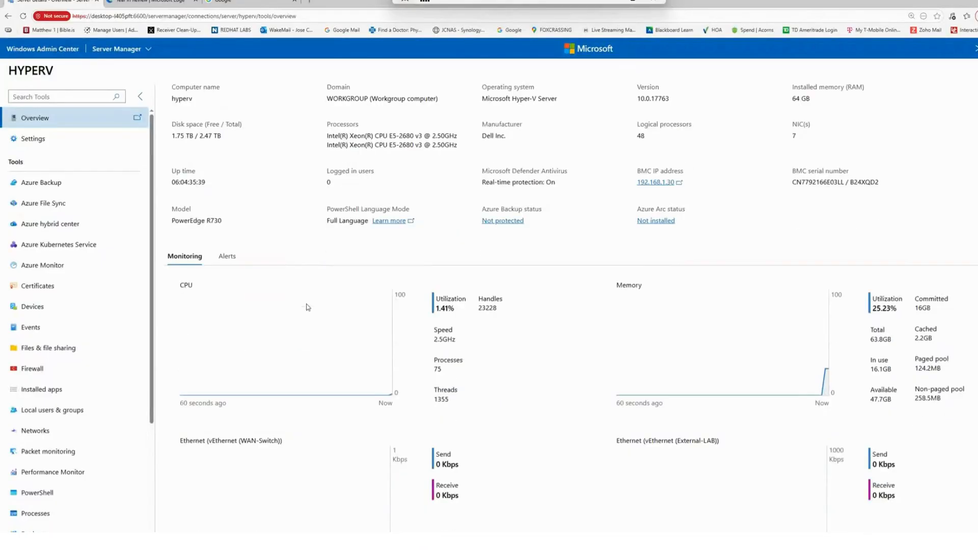
scroll(306, 309, "up", 2)
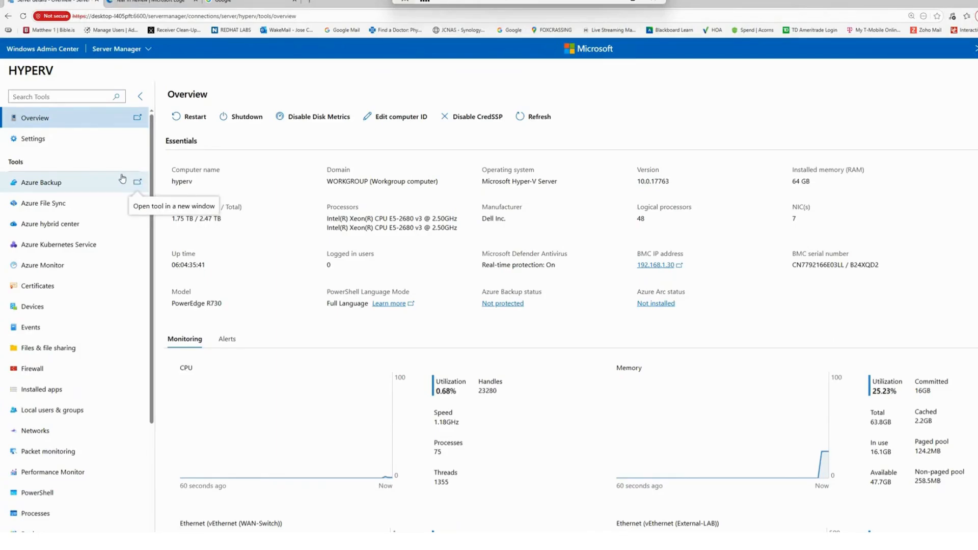
scroll(318, 252, "down", 2)
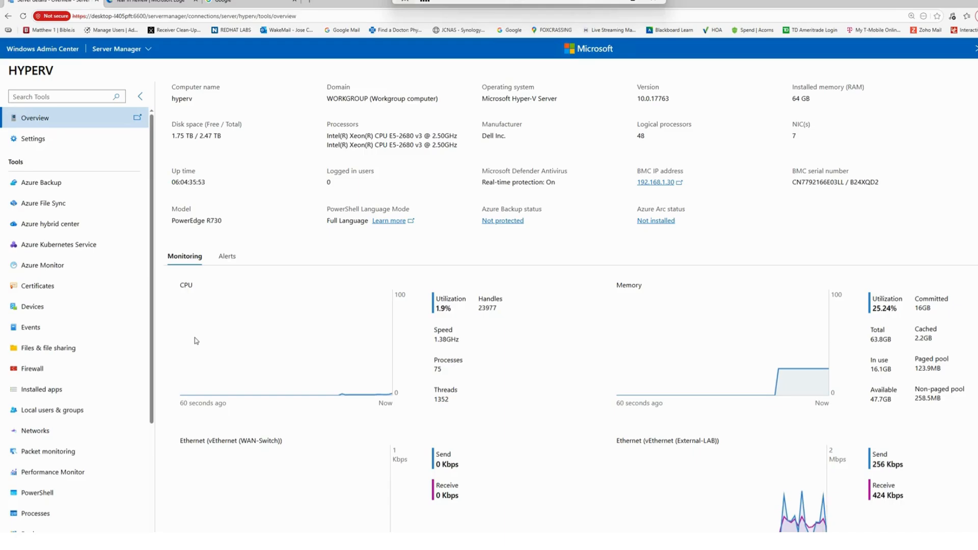
scroll(203, 337, "down", 2)
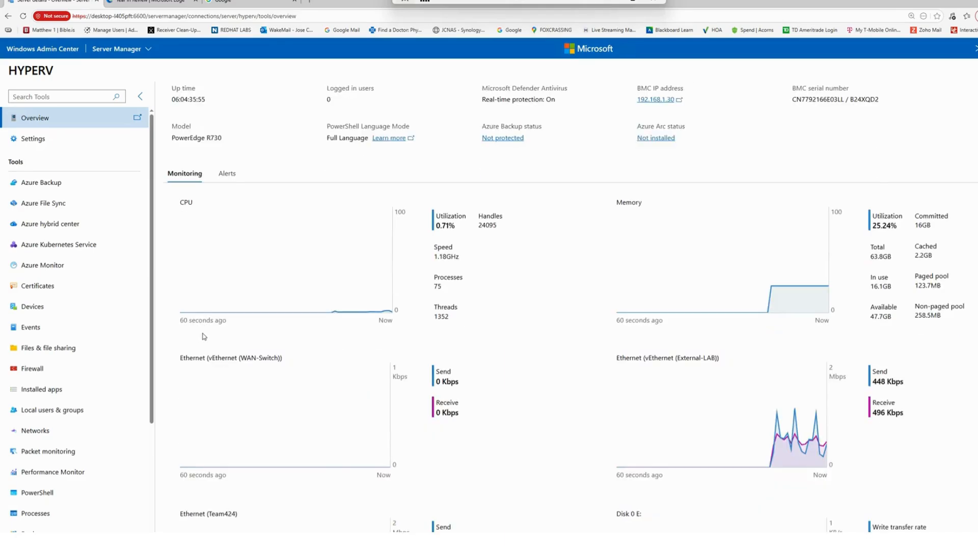
scroll(203, 336, "up", 2)
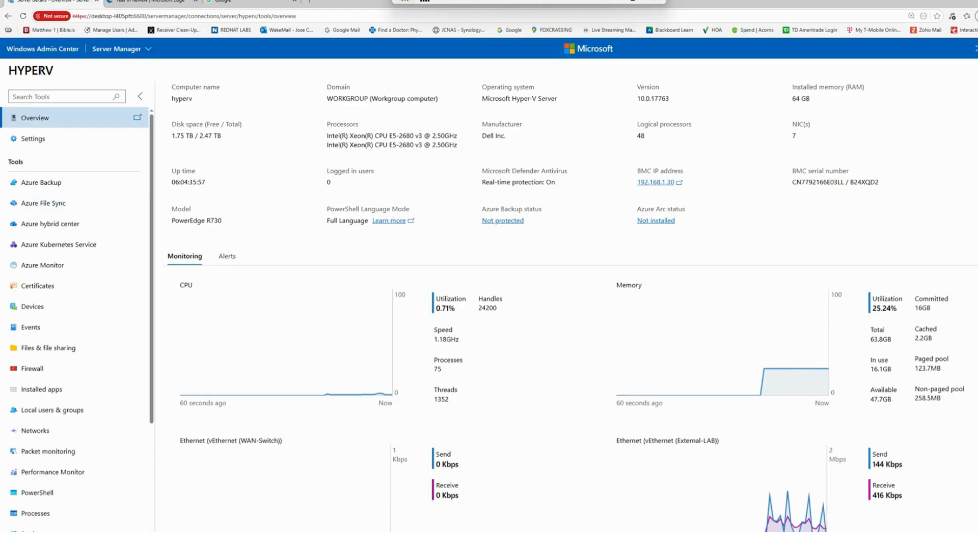
scroll(64, 339, "down", 2)
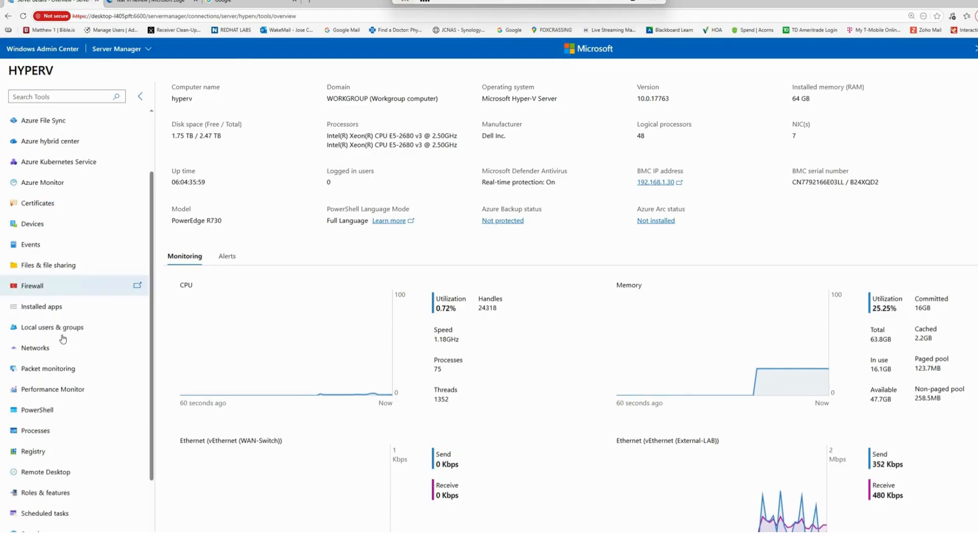
scroll(63, 339, "down", 2)
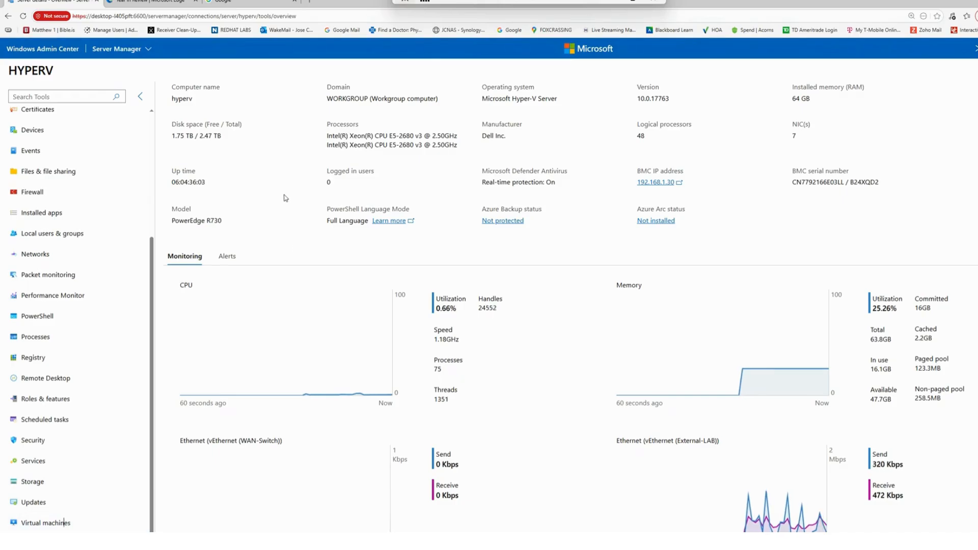
scroll(282, 323, "up", 1)
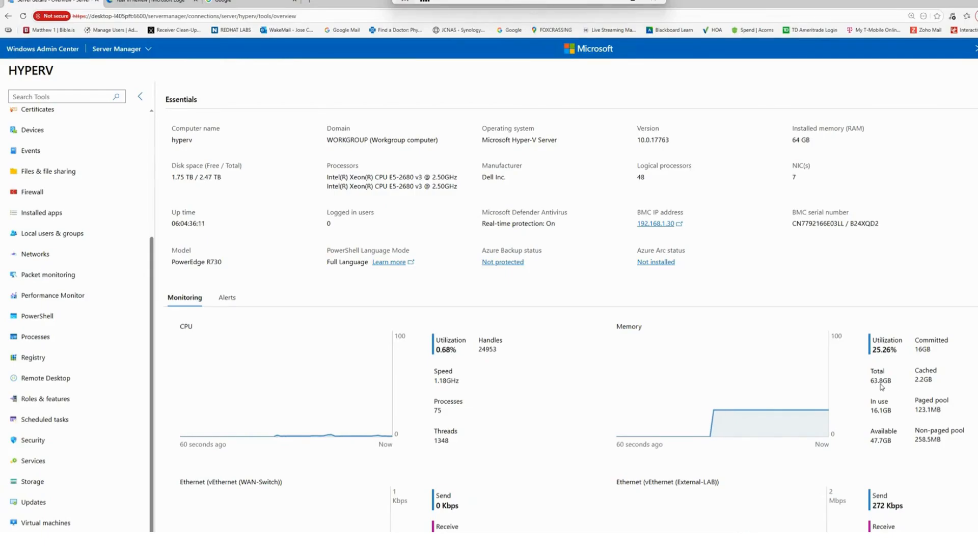
left_click_drag(872, 413, 892, 412)
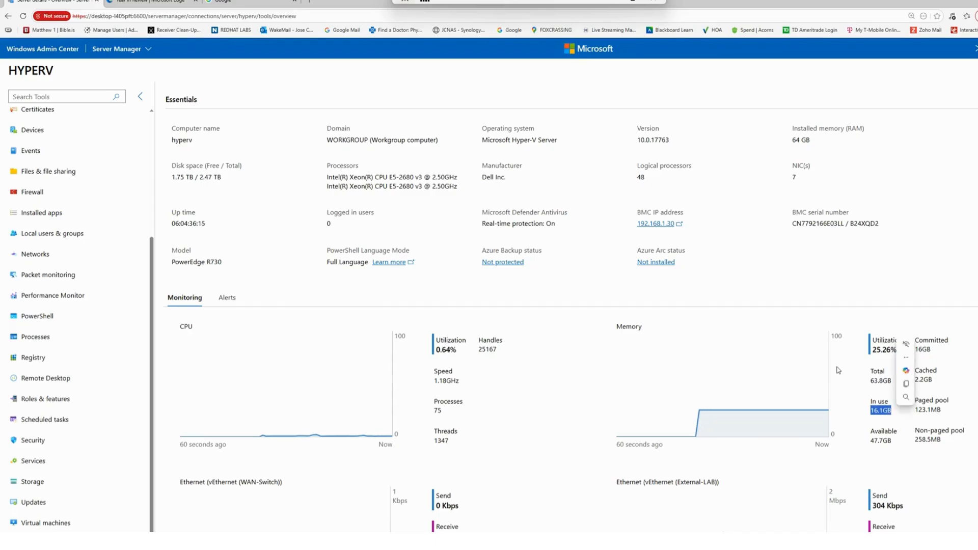
scroll(836, 368, "down", 2)
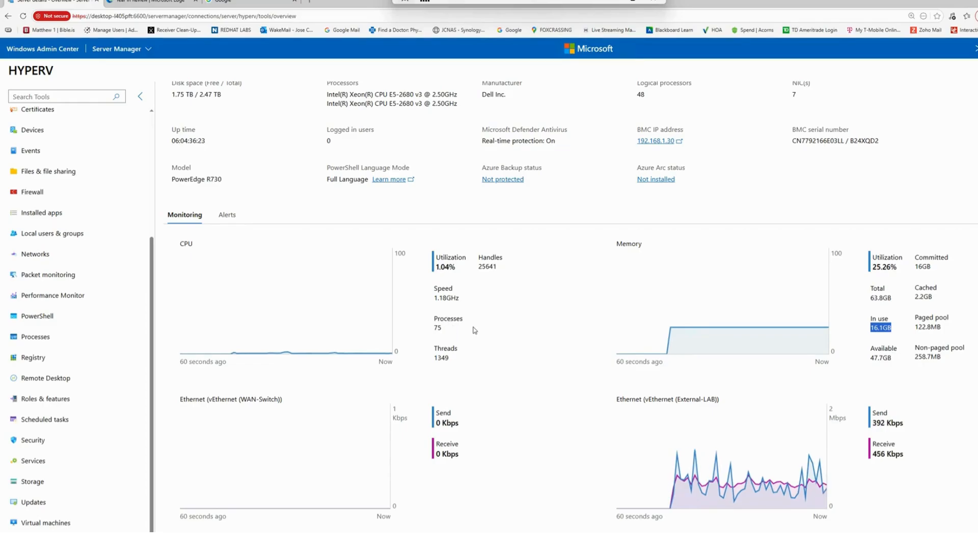
scroll(676, 150, "up", 1)
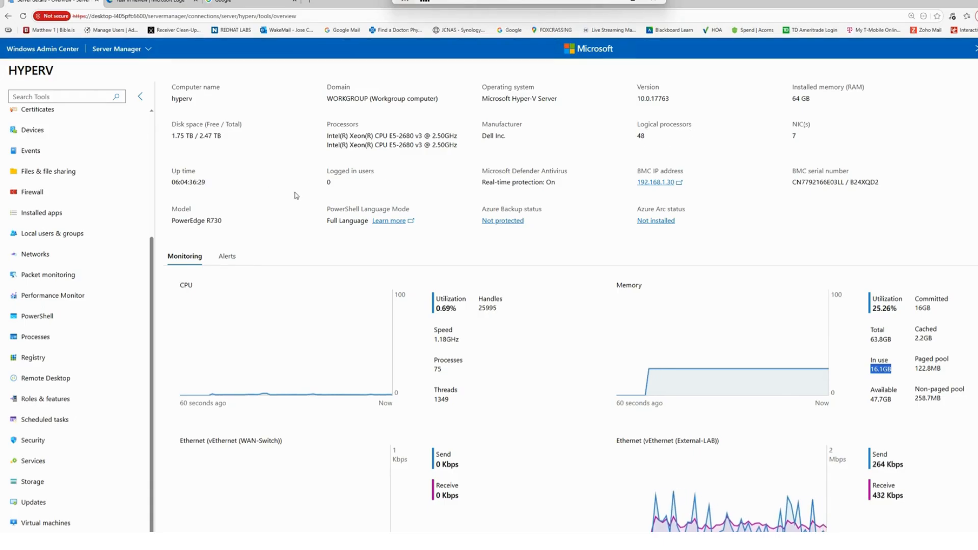
scroll(654, 146, "up", 2)
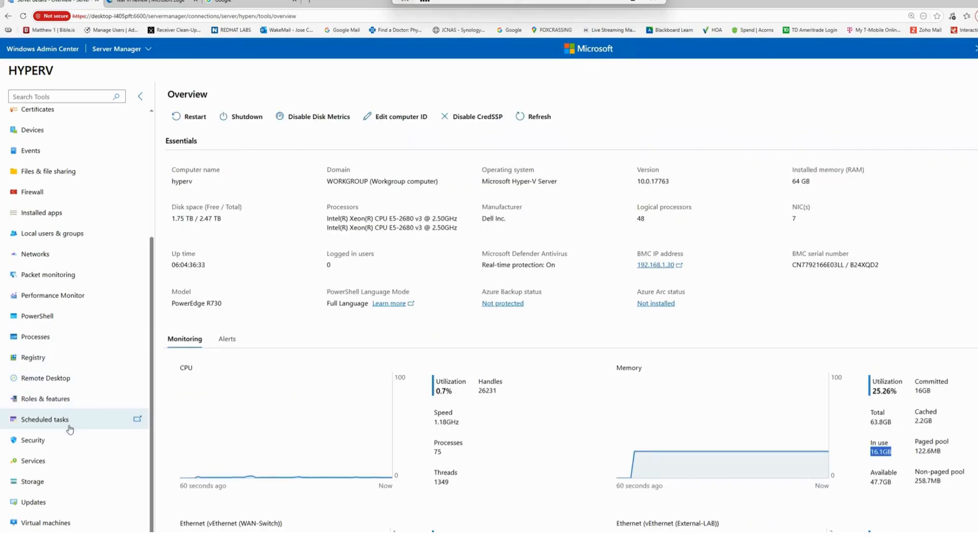
View the saved CPU and Memory workspace in the HYPERV server's Performance Monitor.
left_click(60, 301)
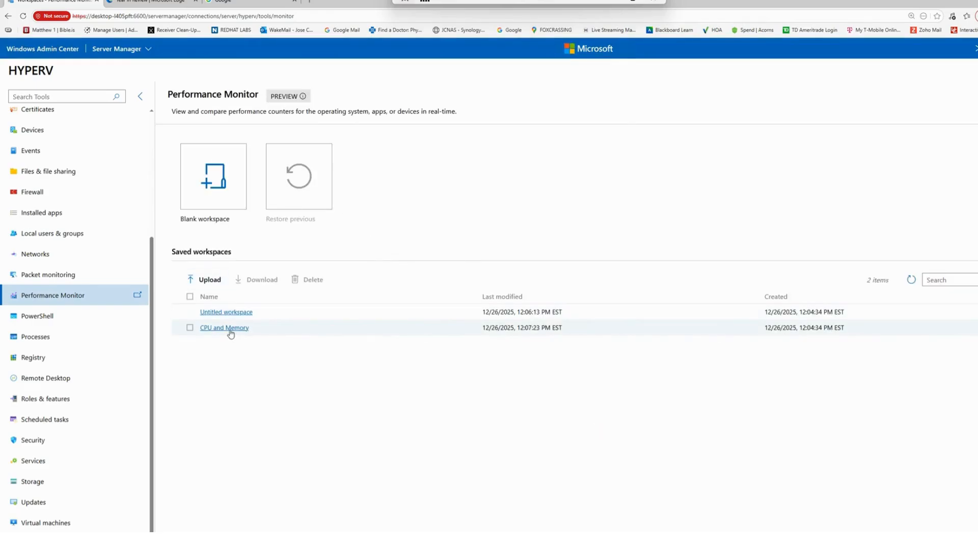
left_click(229, 329)
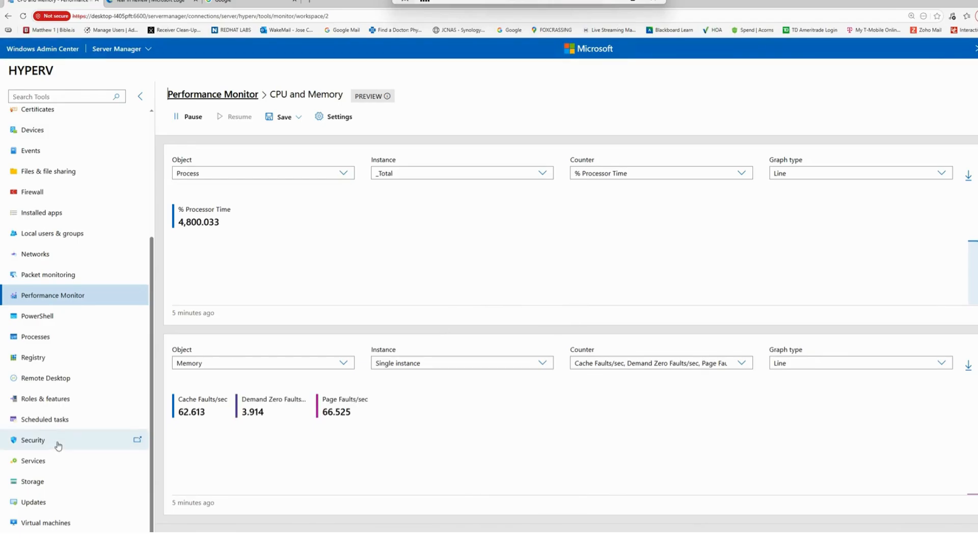
scroll(73, 384, "up", 3)
scroll(73, 384, "up", 1)
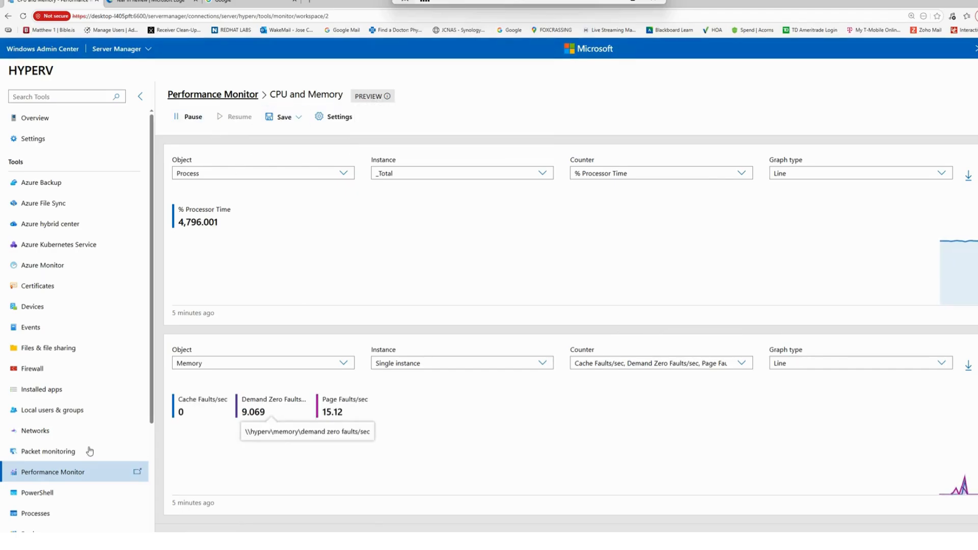
Return to all connections, reconnect to the HYPERV server and view its virtual machines.
left_click(48, 51)
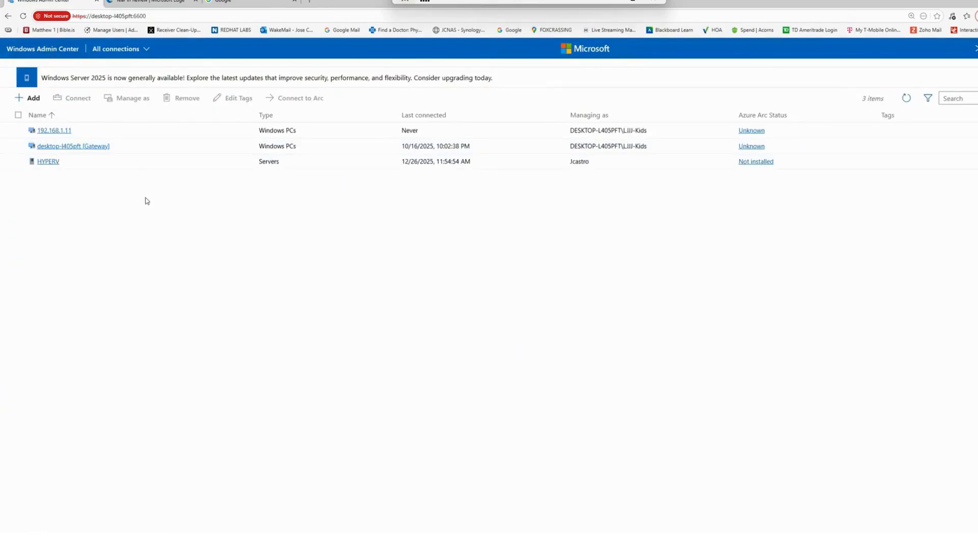
left_click(46, 161)
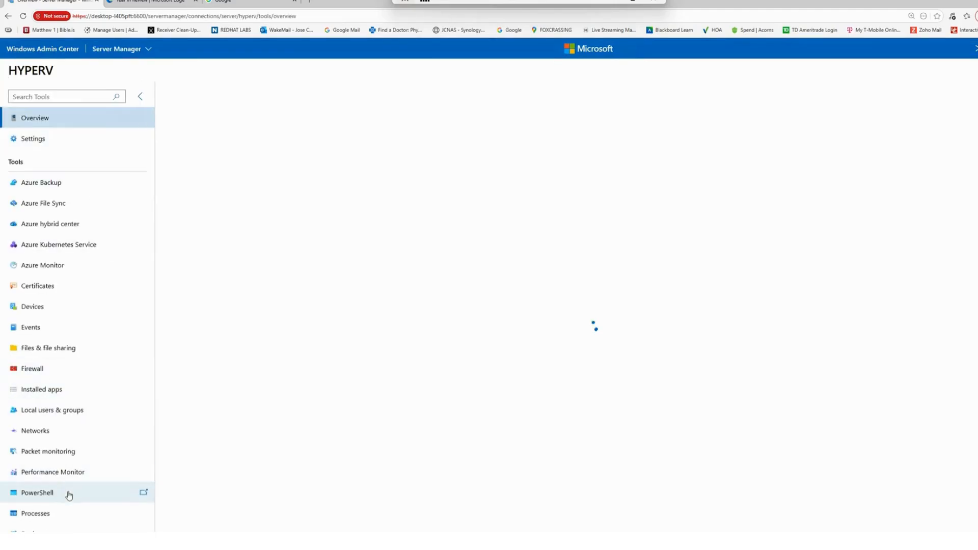
scroll(99, 507, "down", 3)
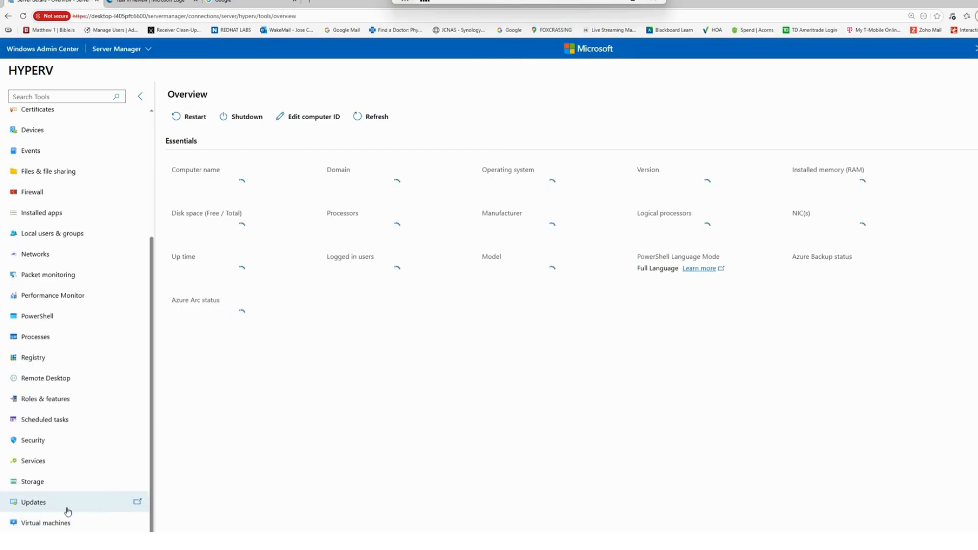
left_click(46, 526)
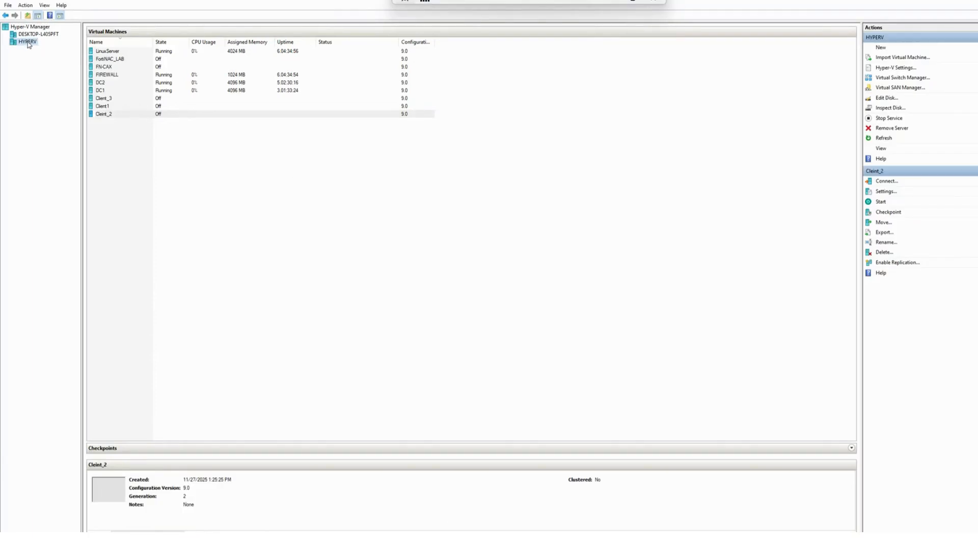
Start creating a new virtual machine on the HYPERV host and name it DC3.
right_click(29, 44)
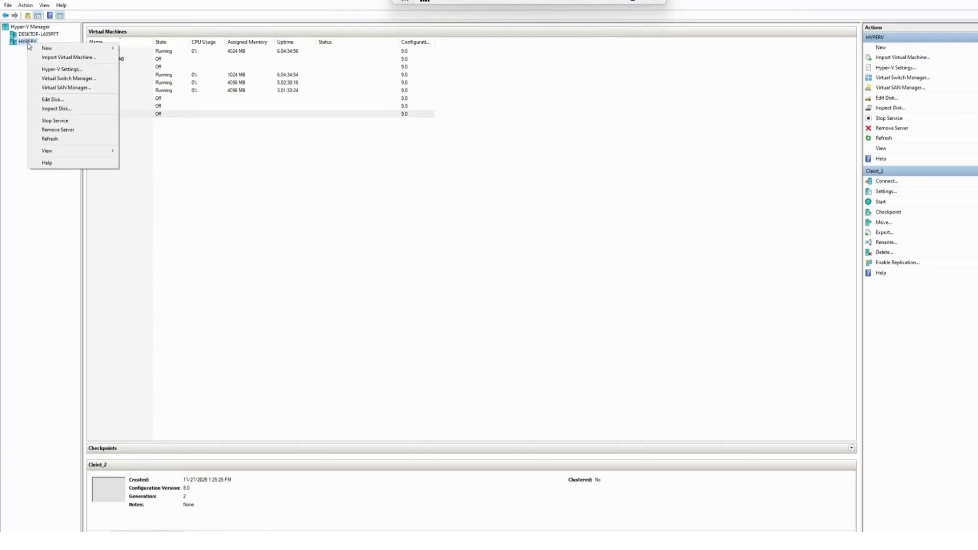
mouse_move(46, 51)
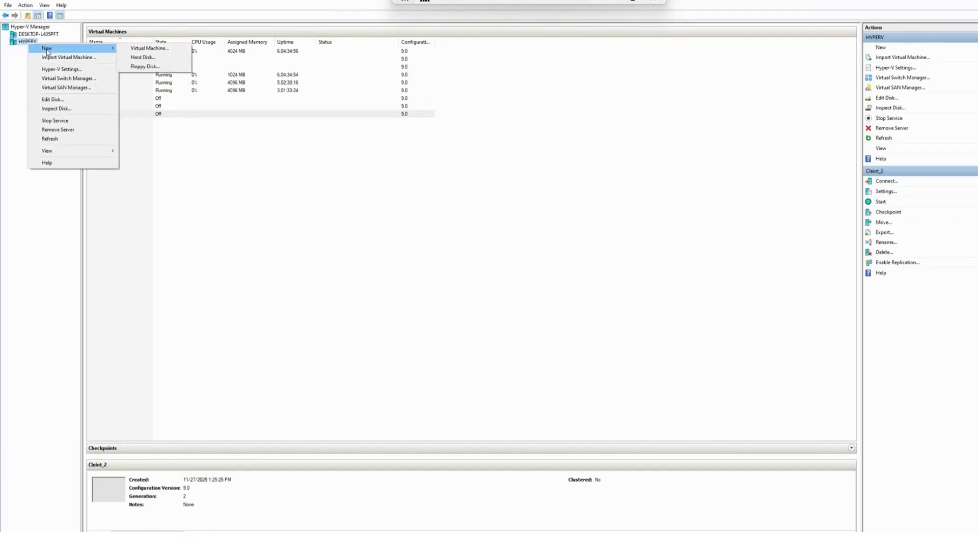
left_click(162, 50)
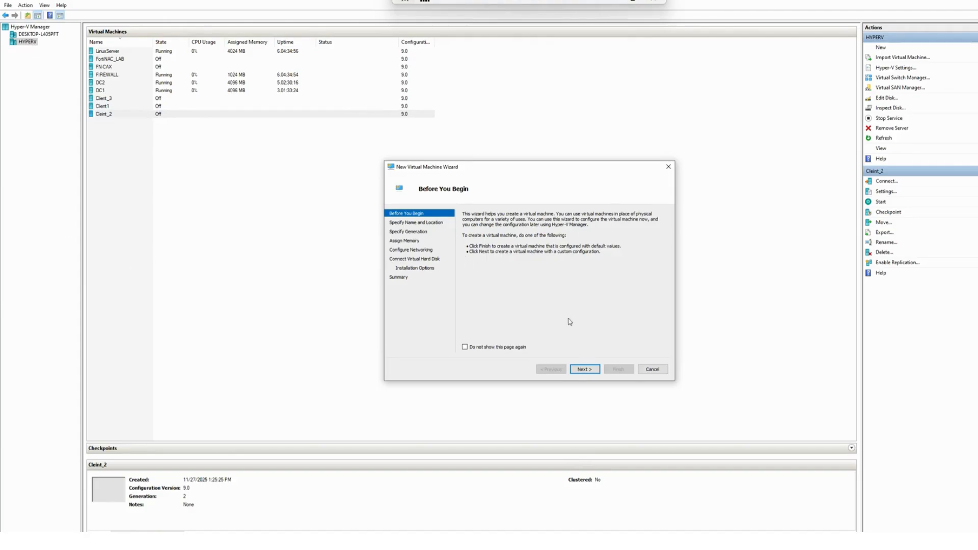
left_click(585, 369)
left_click(535, 243)
left_click_drag(536, 243, 483, 243)
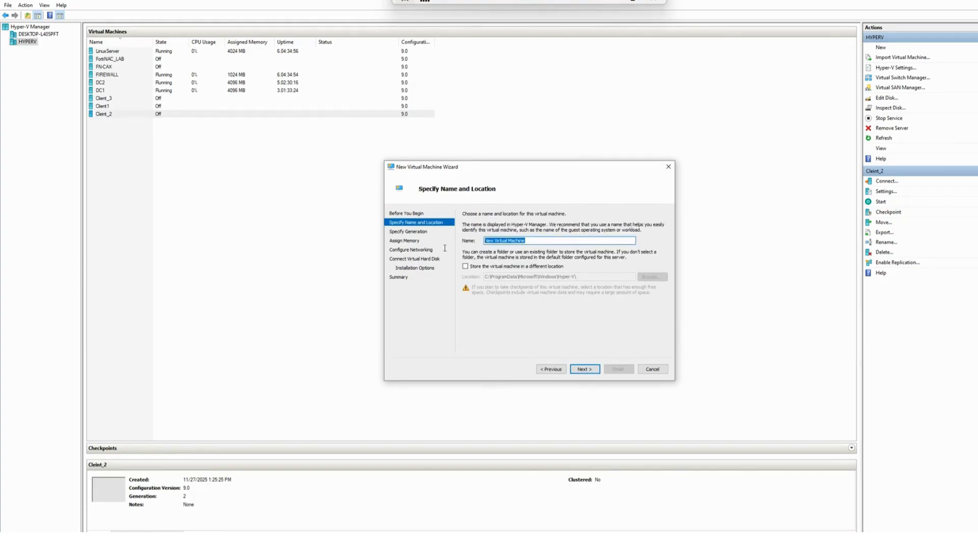
type("DC3")
left_click(584, 369)
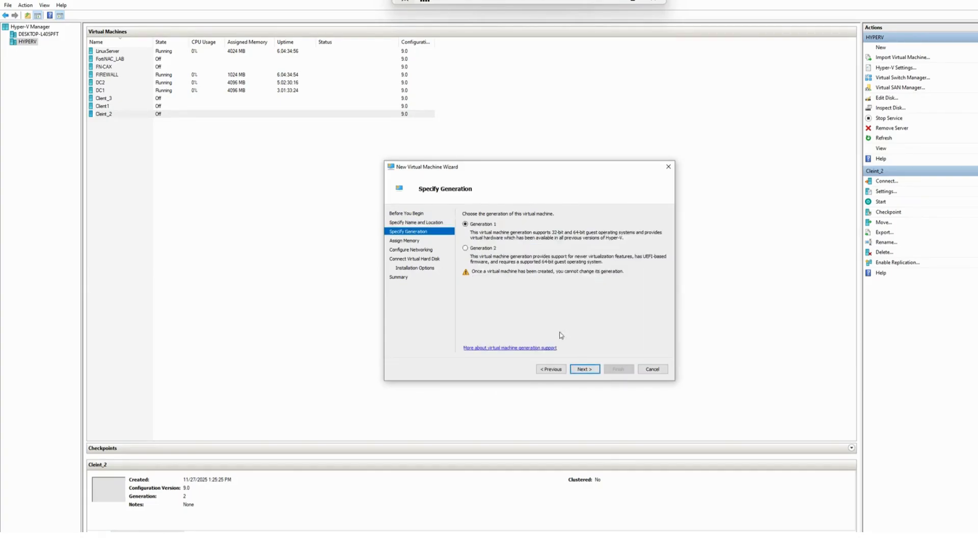
Make the virtual machine Generation 2, continuing past any wizard error, and assign it 4000 MB of startup memory.
left_click(484, 249)
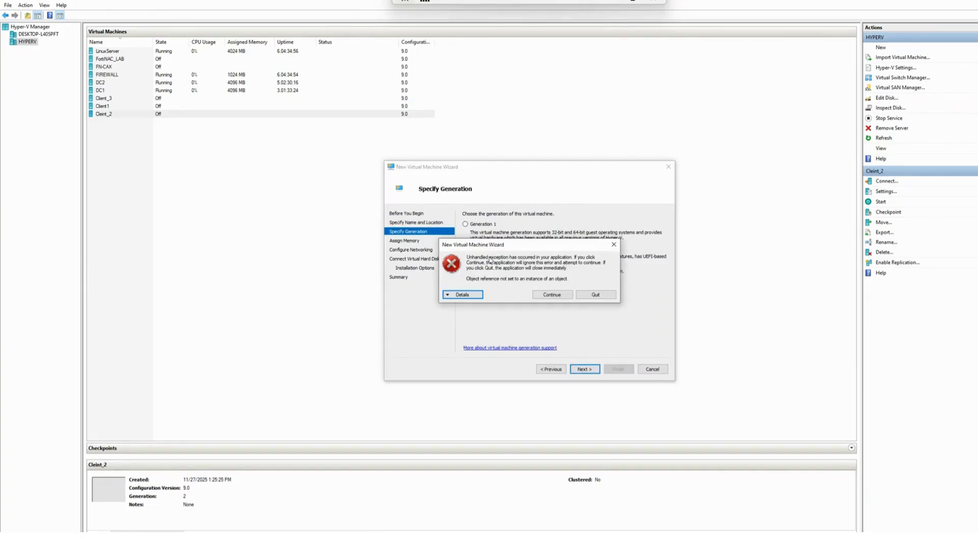
left_click(552, 295)
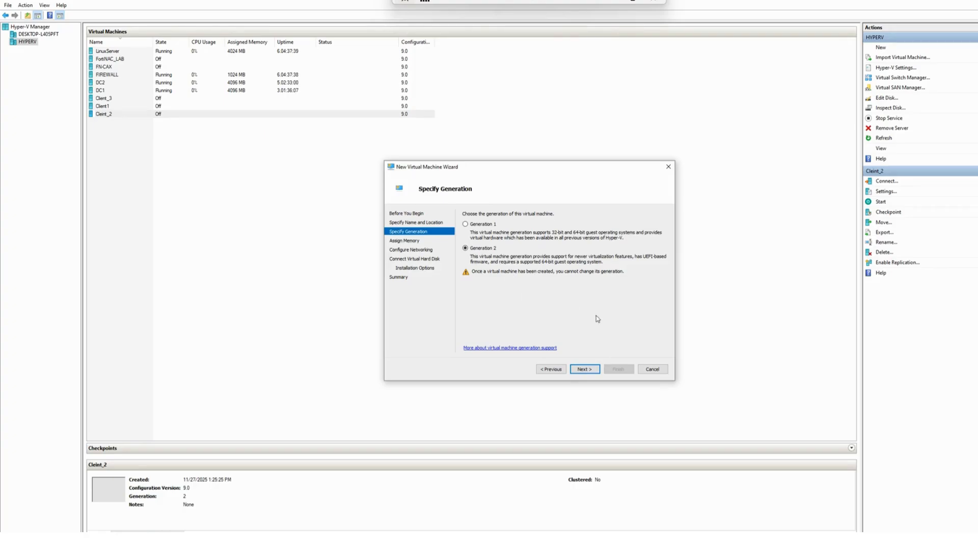
left_click(589, 370)
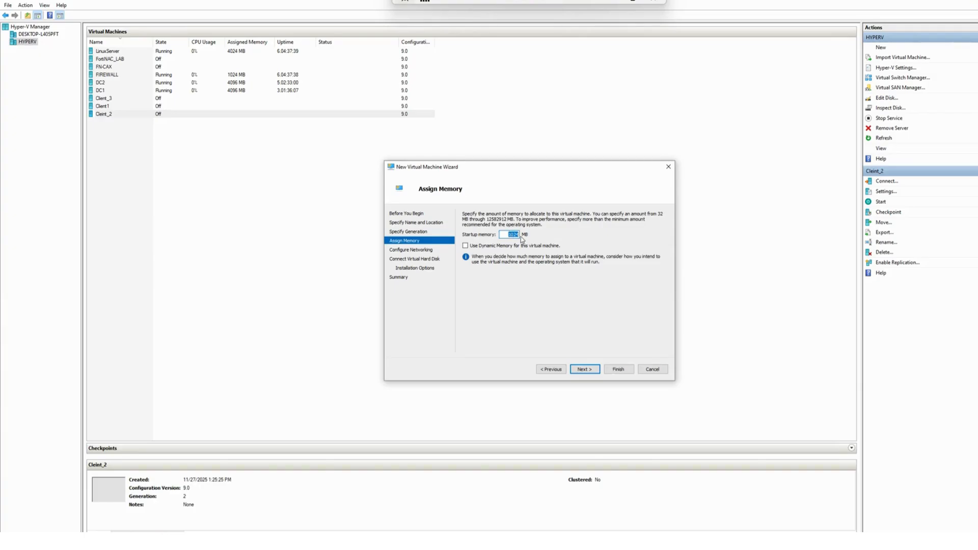
type("4000")
left_click(585, 369)
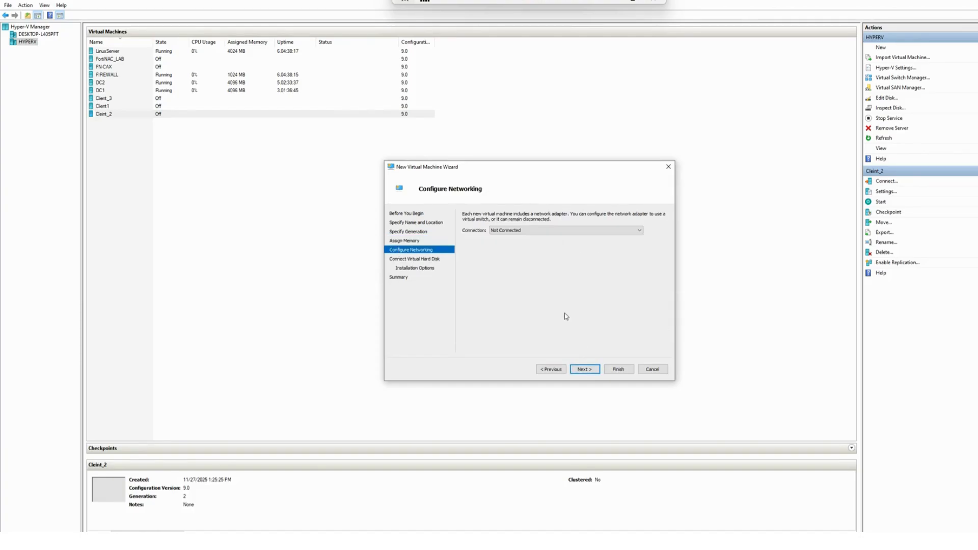
Connect the new virtual machine's network adapter to the External-LAB virtual switch.
left_click(530, 233)
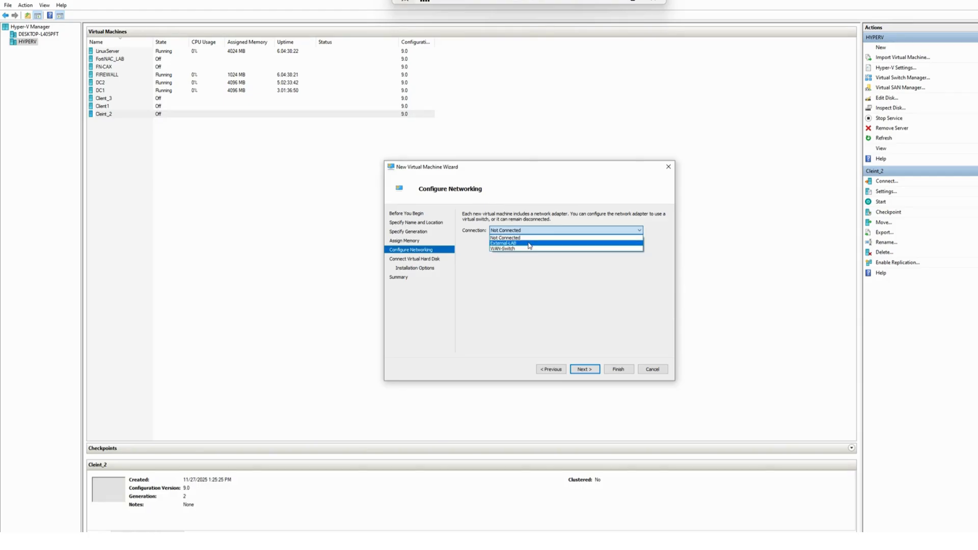
left_click(530, 246)
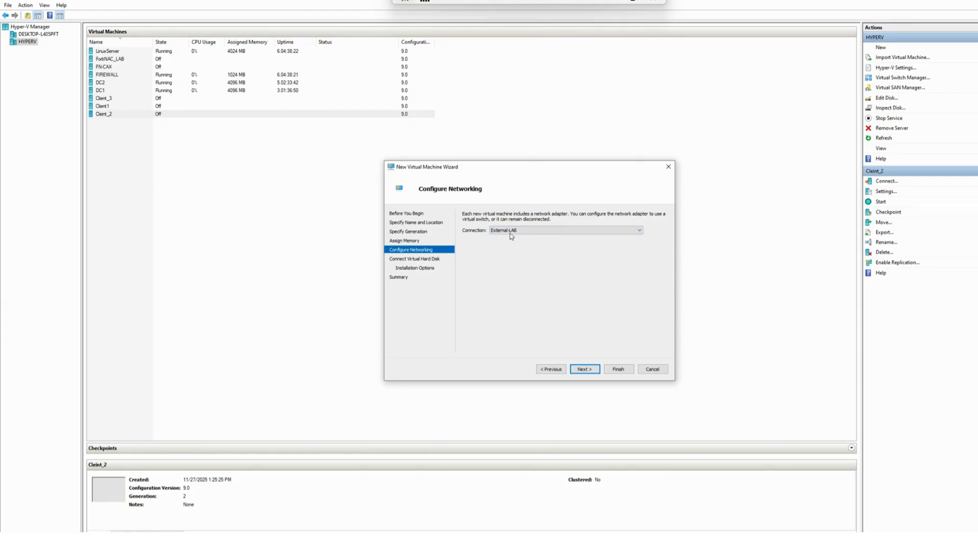
left_click(511, 232)
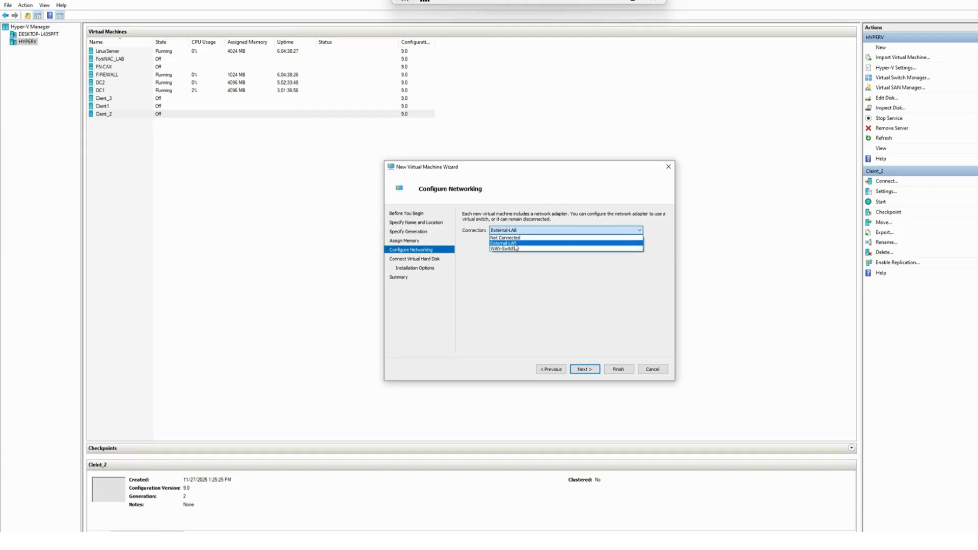
left_click(514, 244)
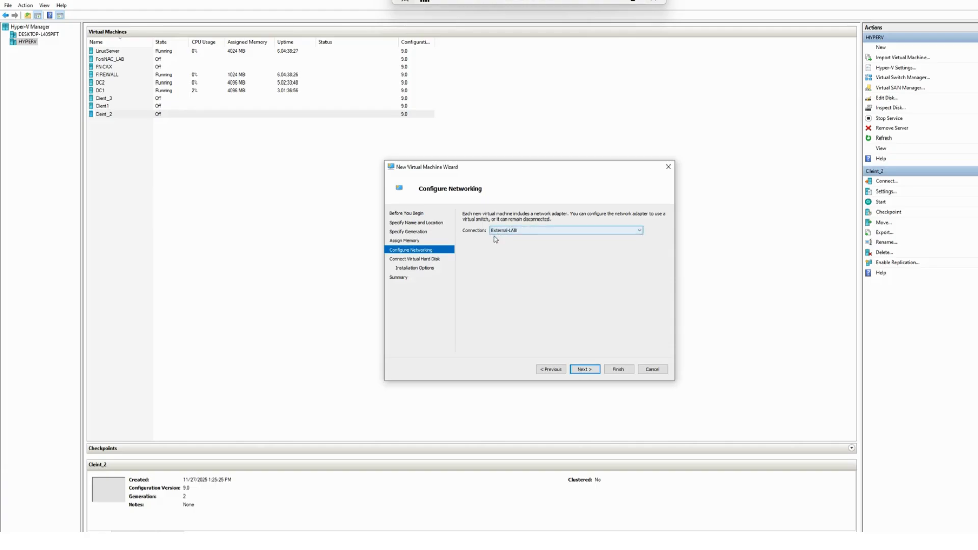
left_click(585, 370)
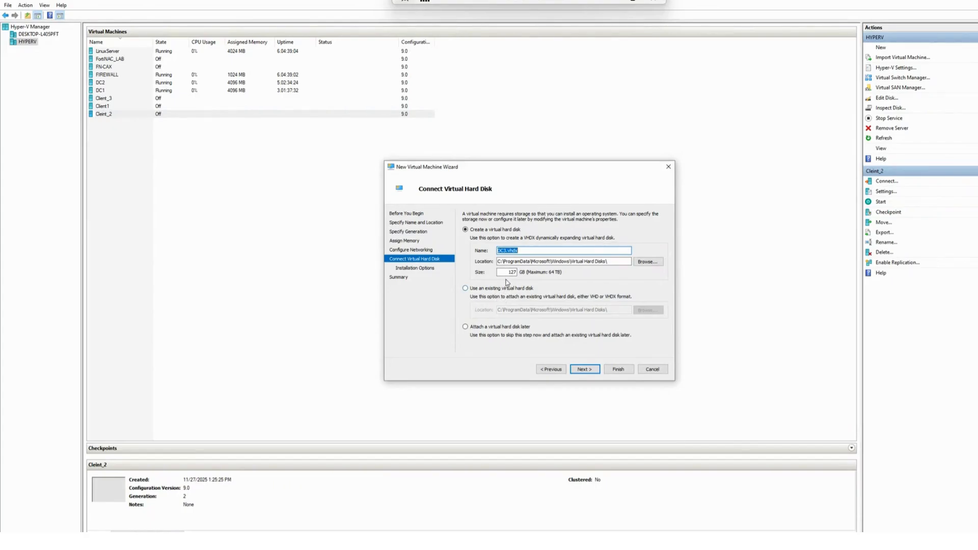
Accept the default 127 GB DC3.vhdx virtual disk with operating system installation deferred, and create the virtual machine.
left_click(589, 368)
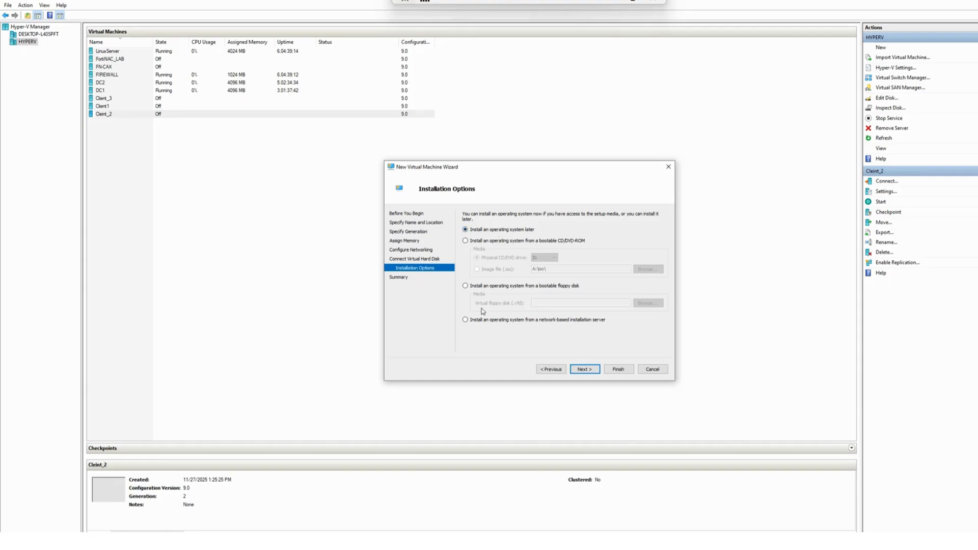
left_click(590, 372)
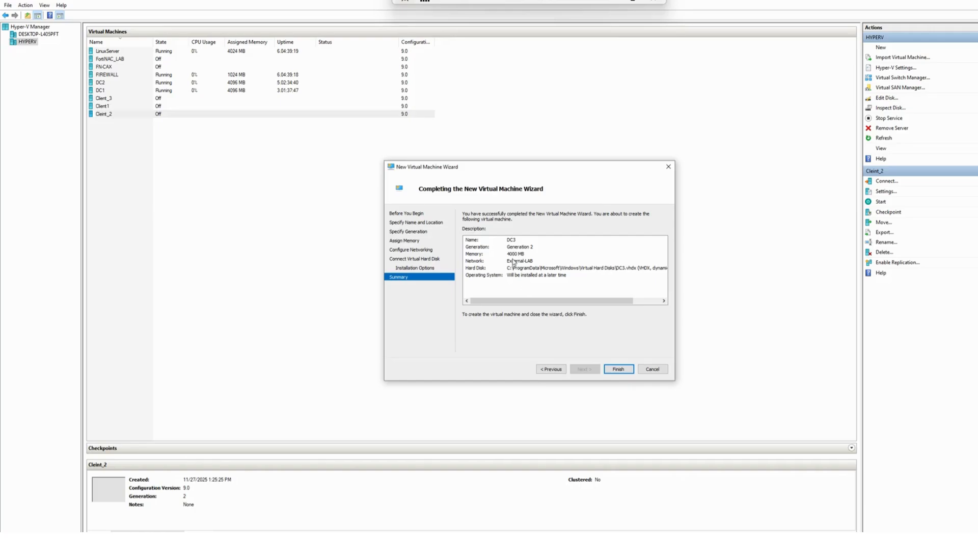
left_click(619, 370)
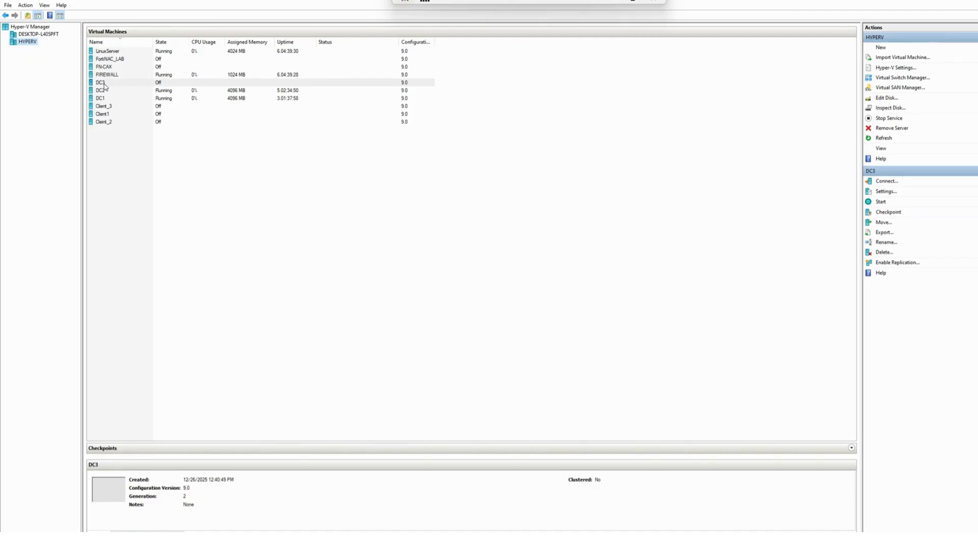
Open DC3's settings and review its hard drive, network adapter, firmware, security and memory configuration.
right_click(130, 82)
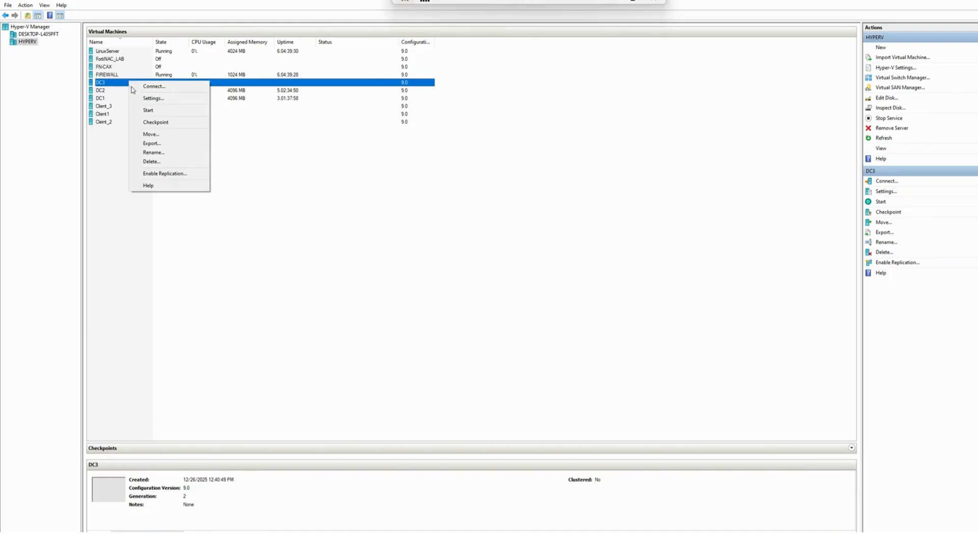
left_click(153, 98)
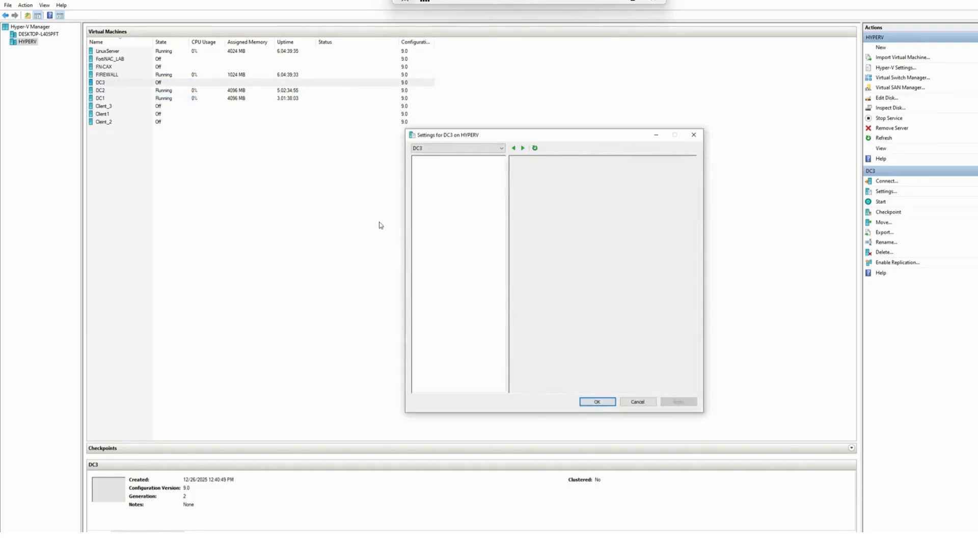
left_click(448, 239)
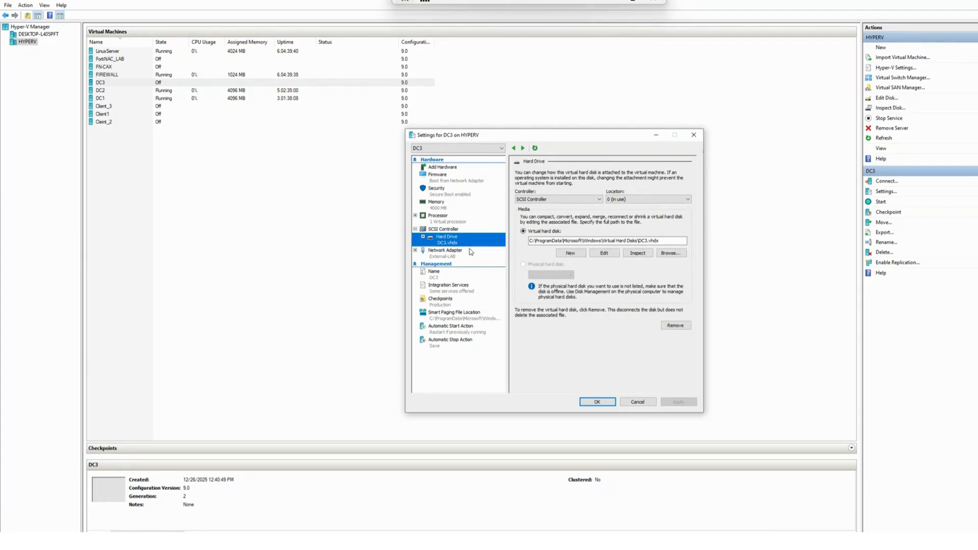
left_click(461, 253)
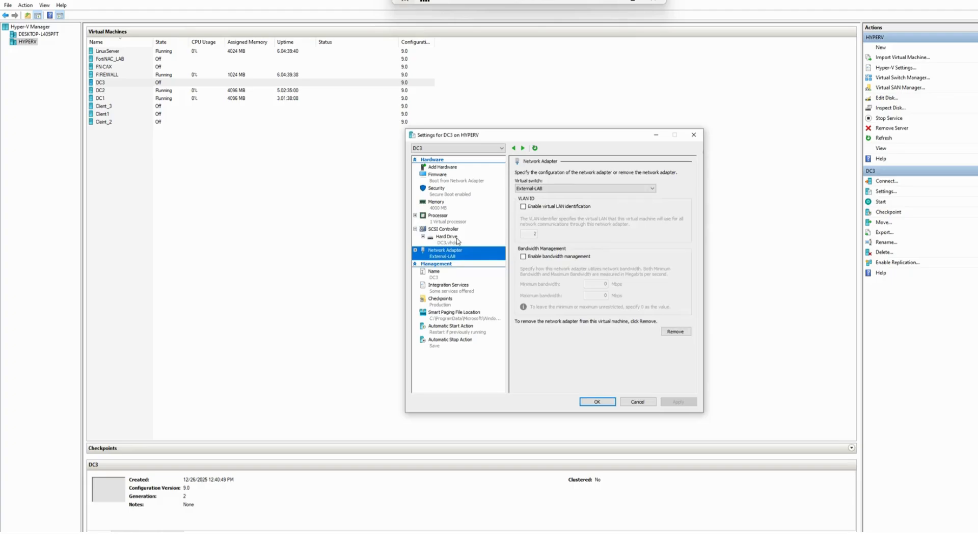
left_click(457, 239)
left_click(454, 179)
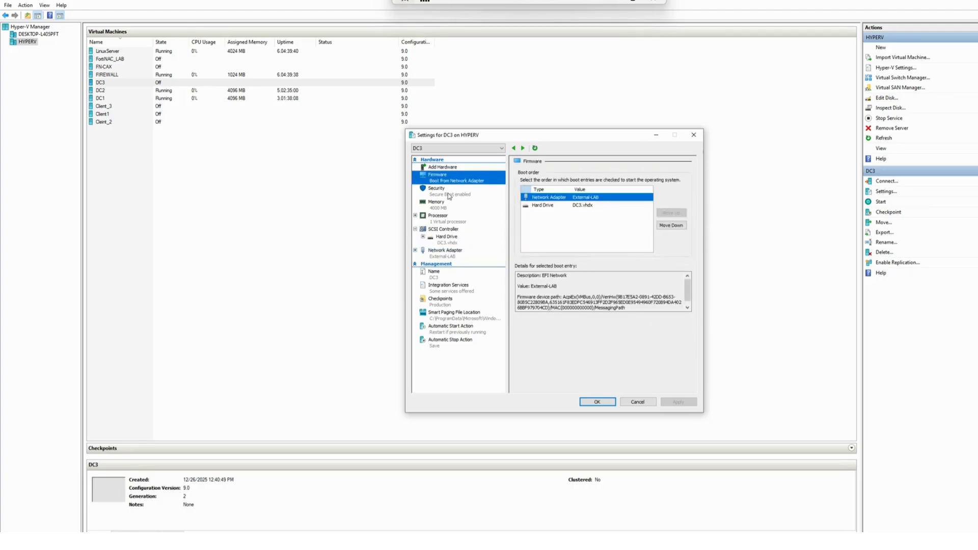
left_click(456, 192)
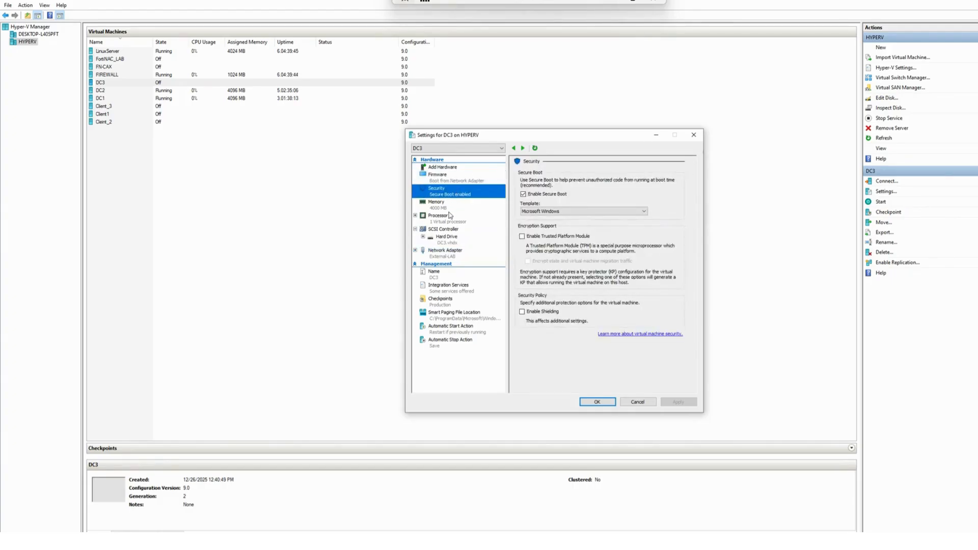
left_click(450, 215)
left_click(447, 204)
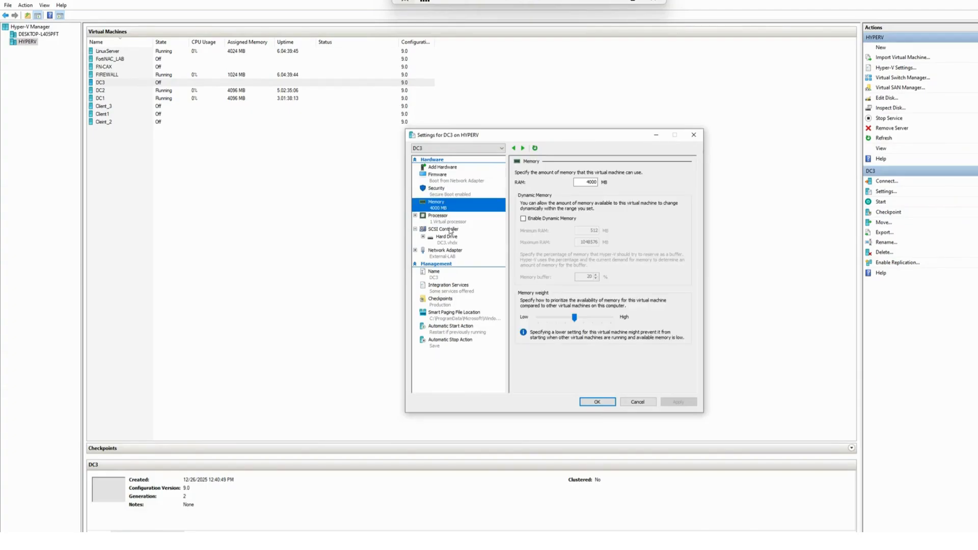
Set DC3's number of virtual processors to 4.
left_click(447, 223)
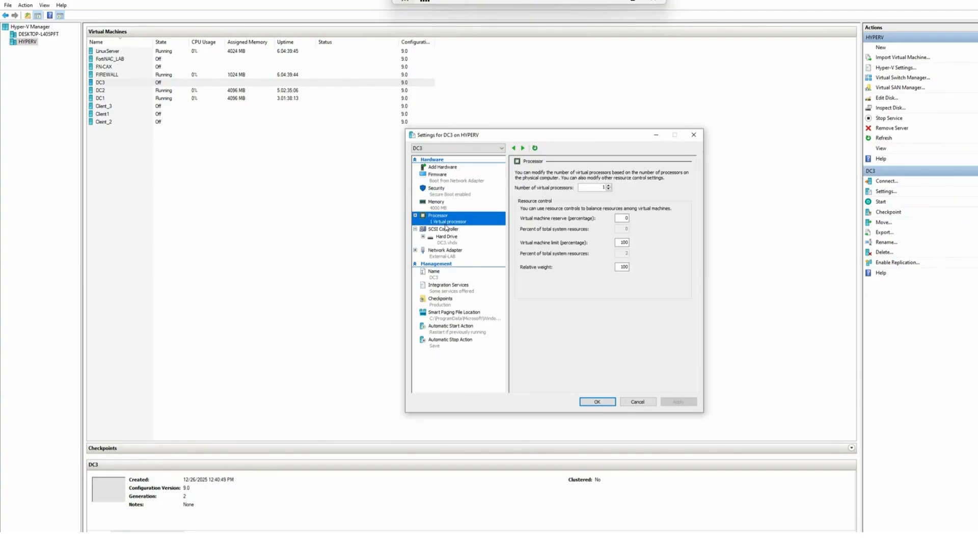
double_click(609, 186)
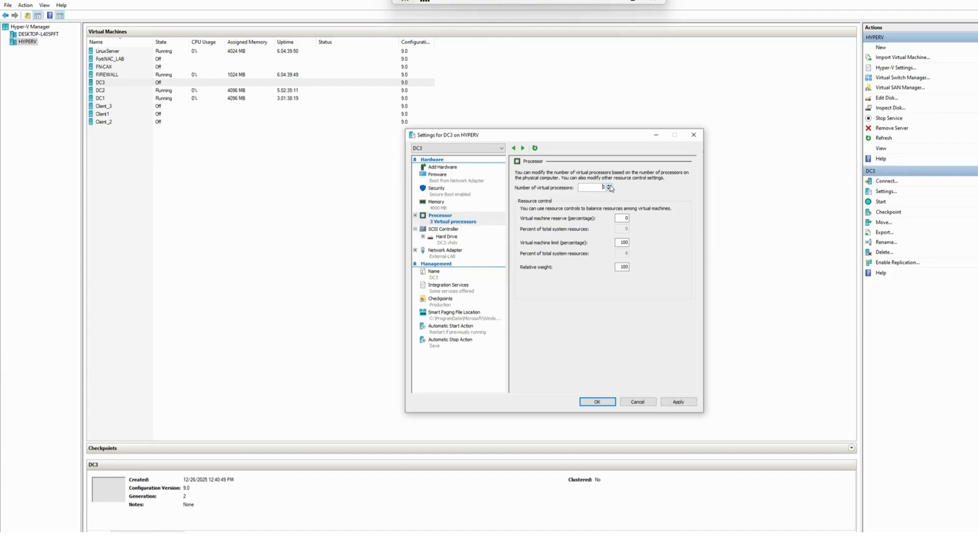
left_click(609, 187)
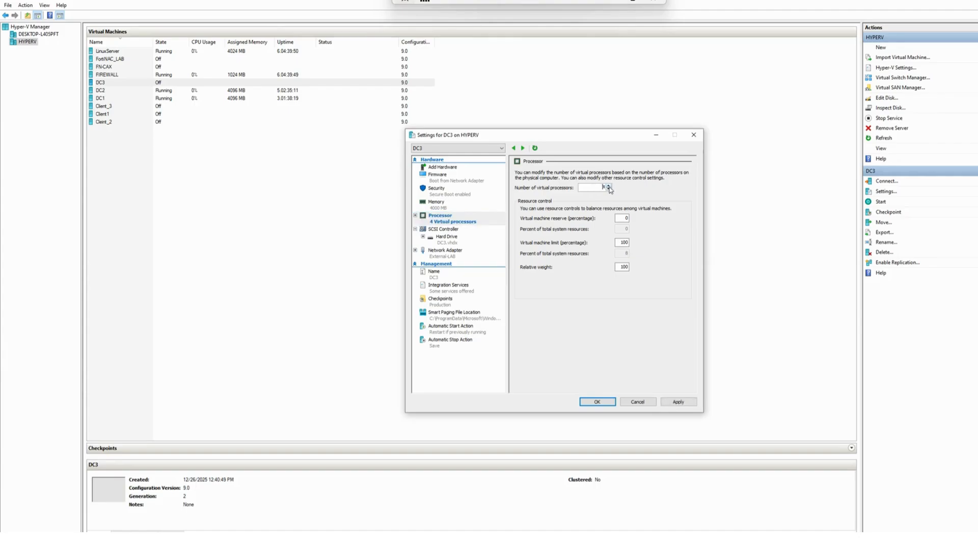
Review DC3's hard drive, network adapter, security, firmware boot order and addable hardware settings.
left_click(461, 230)
left_click(455, 241)
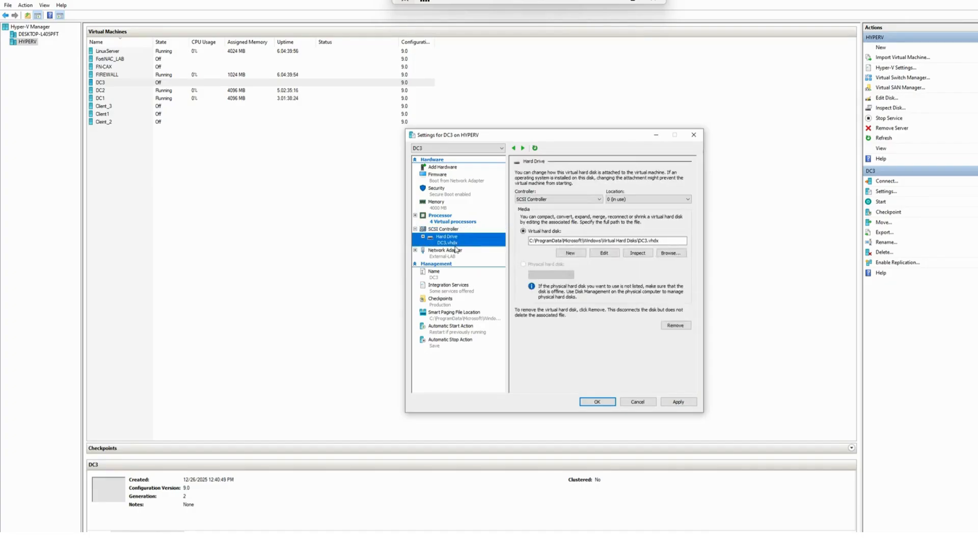
left_click(455, 251)
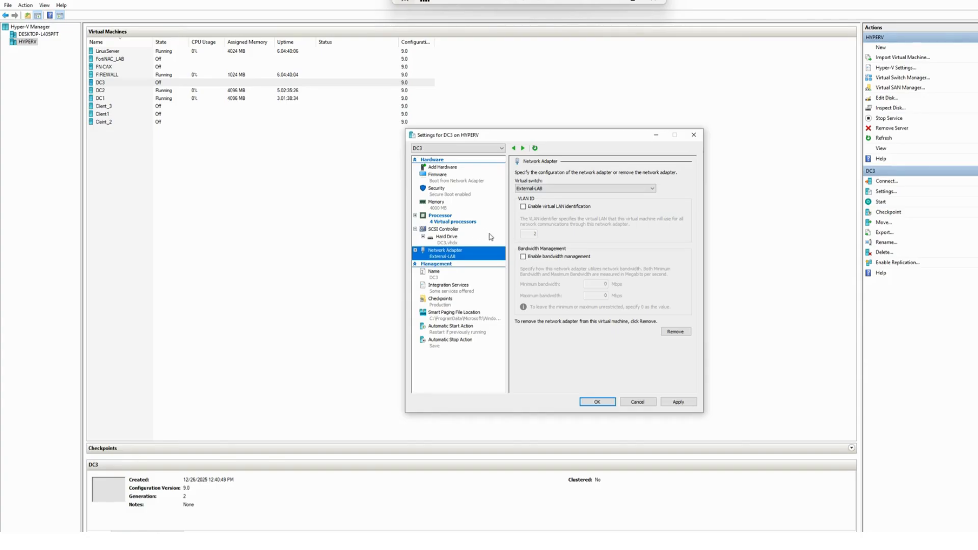
left_click(451, 190)
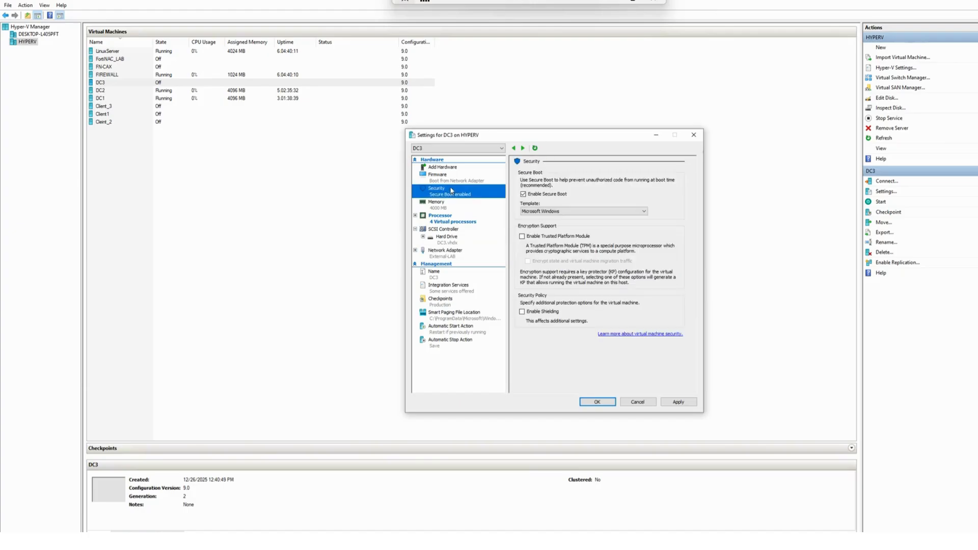
left_click(451, 179)
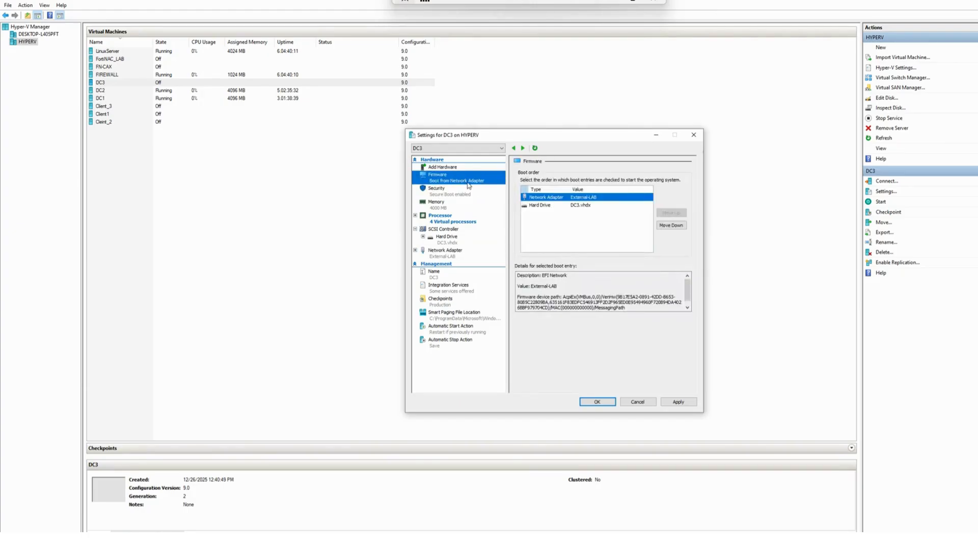
left_click(456, 168)
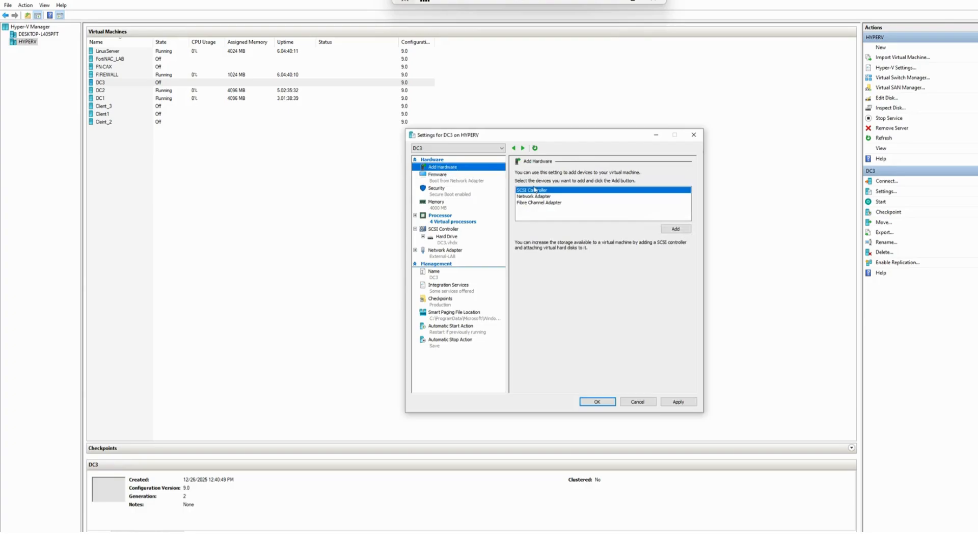
Add a DVD drive to DC3's SCSI controller.
left_click(438, 230)
left_click(527, 202)
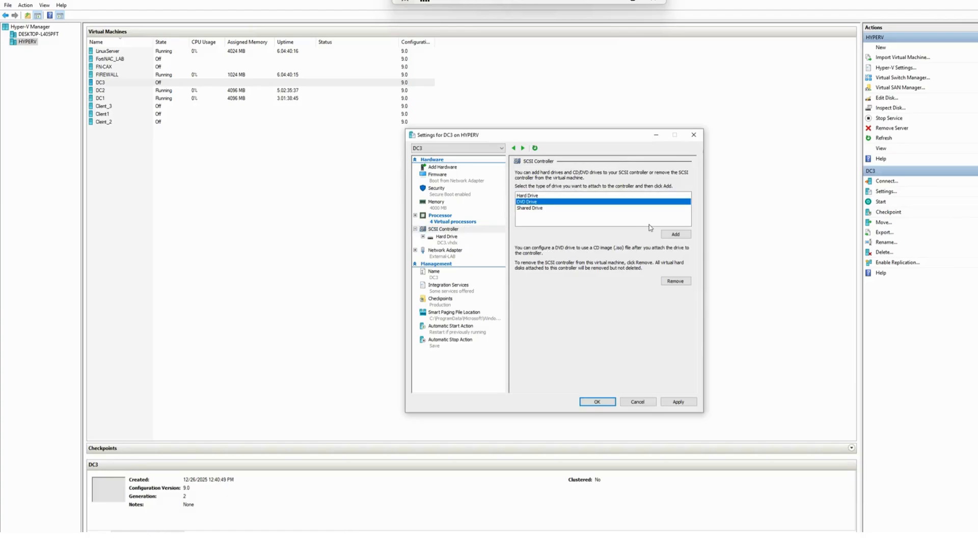
left_click(676, 235)
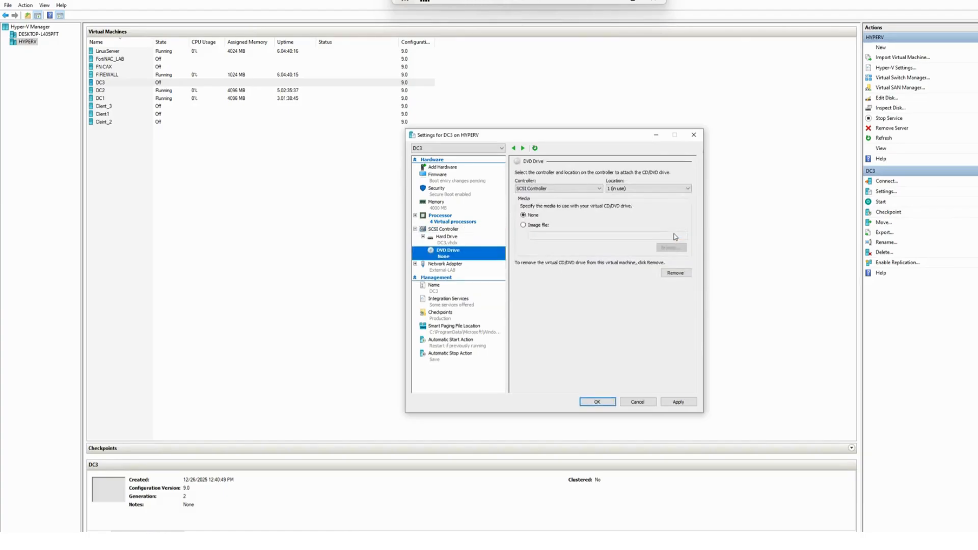
Attach the image file A:\iso\server_eval_x64fre_en-us.iso to DC3's new DVD drive and save the virtual machine's settings.
left_click(538, 227)
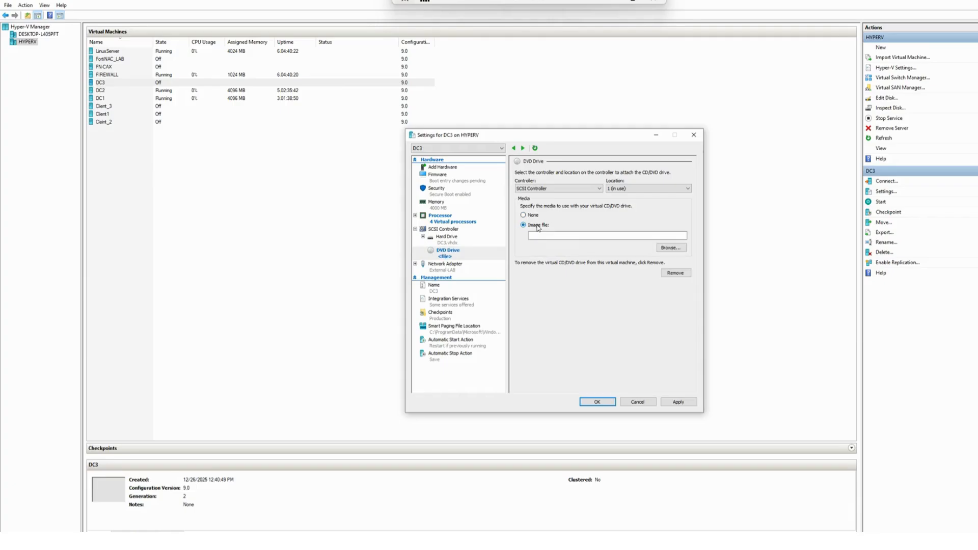
left_click(672, 248)
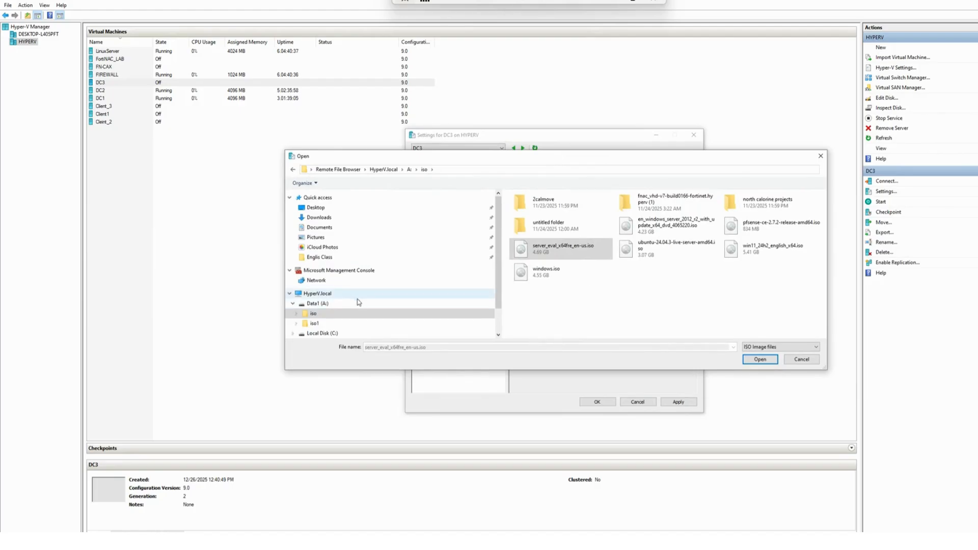
scroll(356, 301, "down", 1)
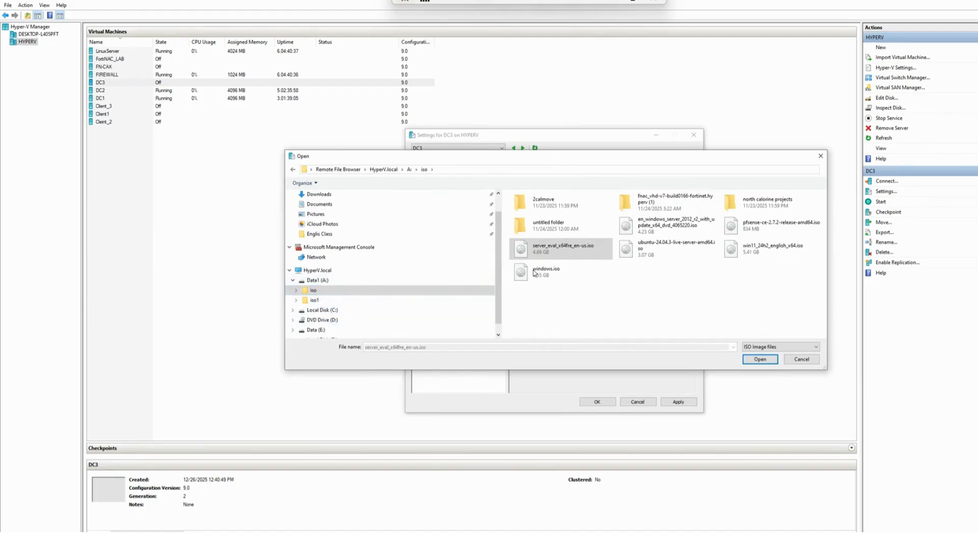
scroll(315, 286, "up", 1)
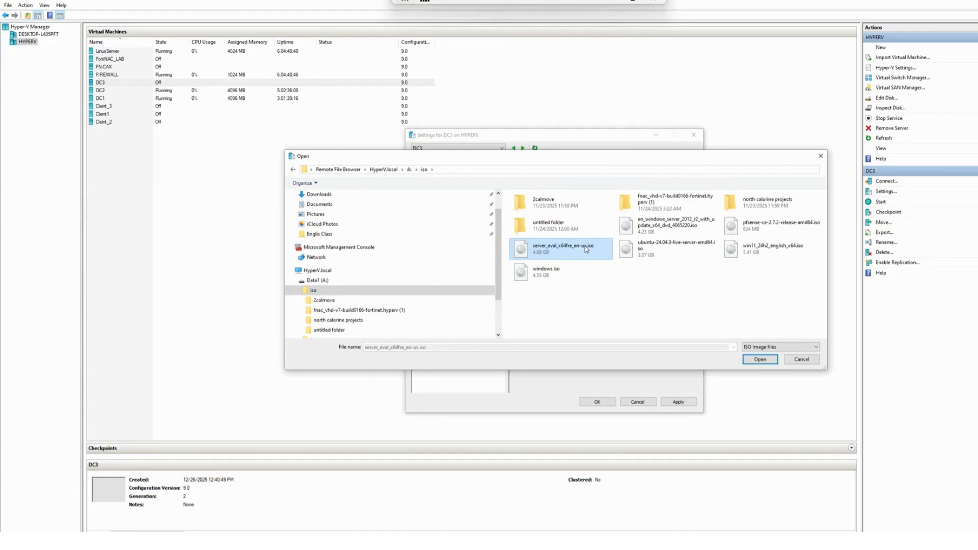
left_click(760, 359)
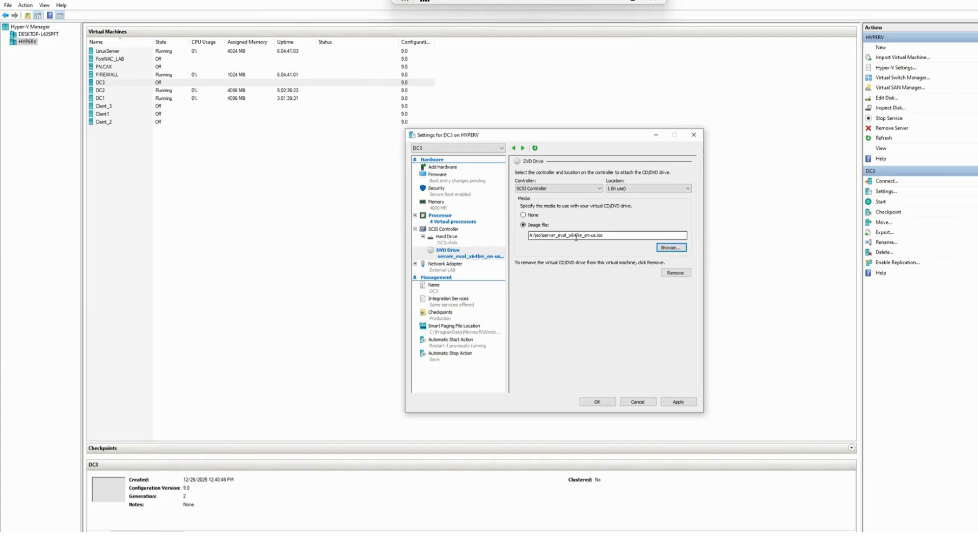
left_click(682, 402)
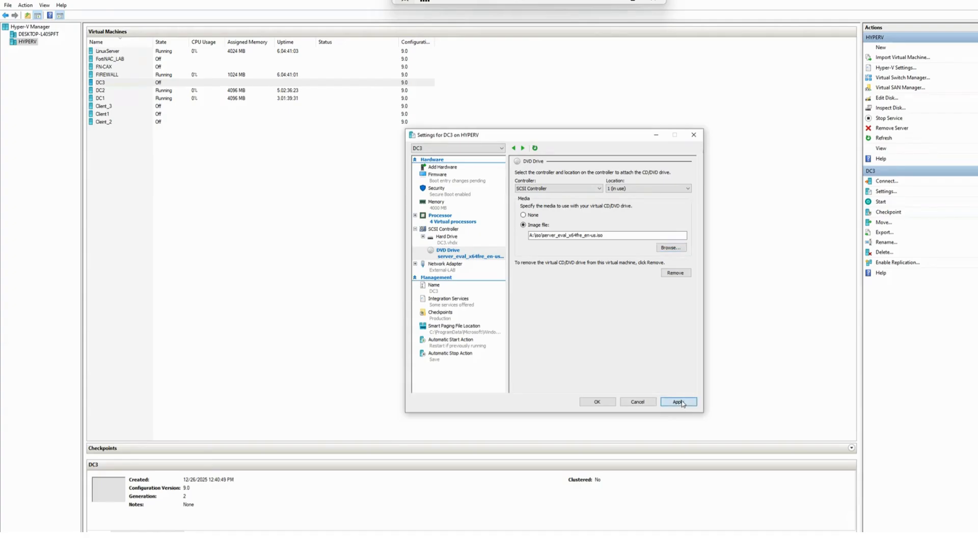
left_click(600, 403)
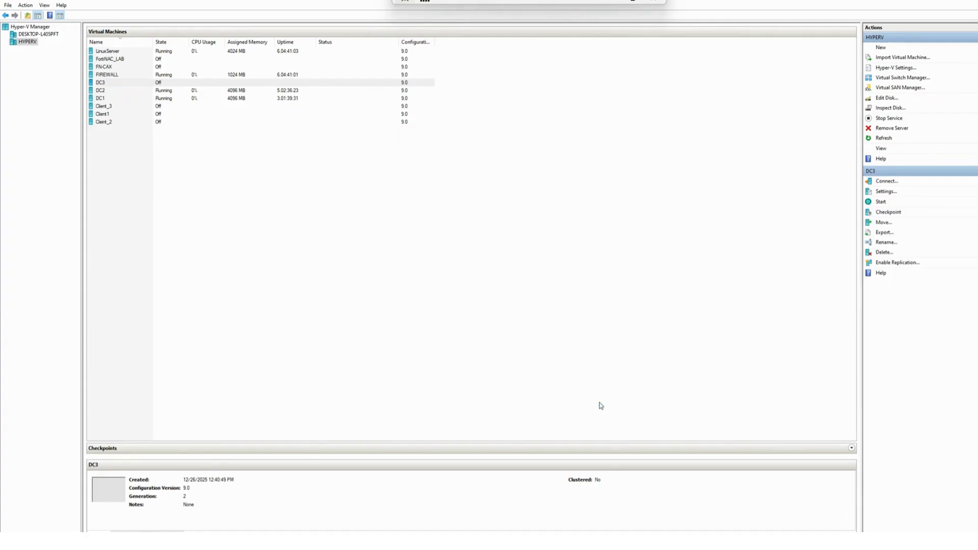
Connect to DC3's console, minimize the DC1 console, and start the DC3 virtual machine.
right_click(93, 83)
left_click(115, 90)
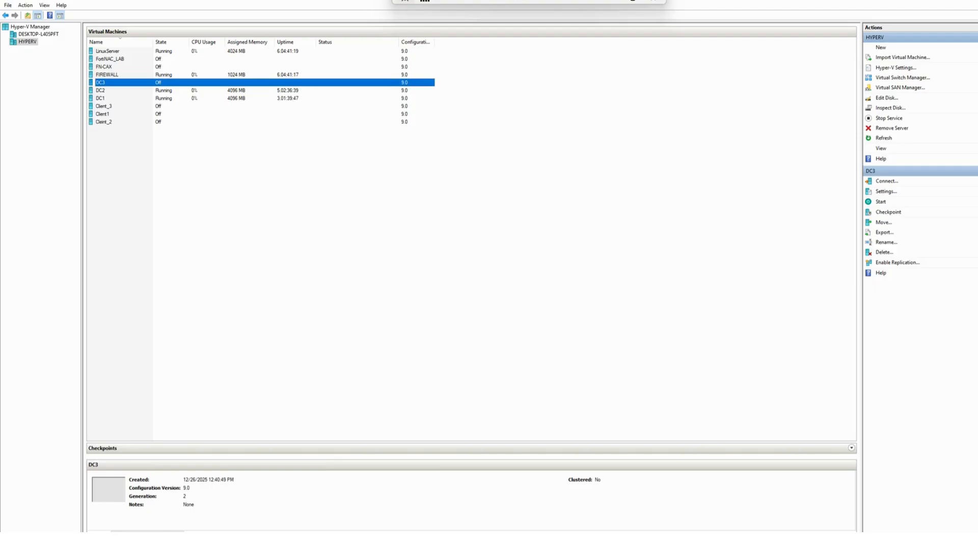
left_click(627, 541)
left_click(651, 541)
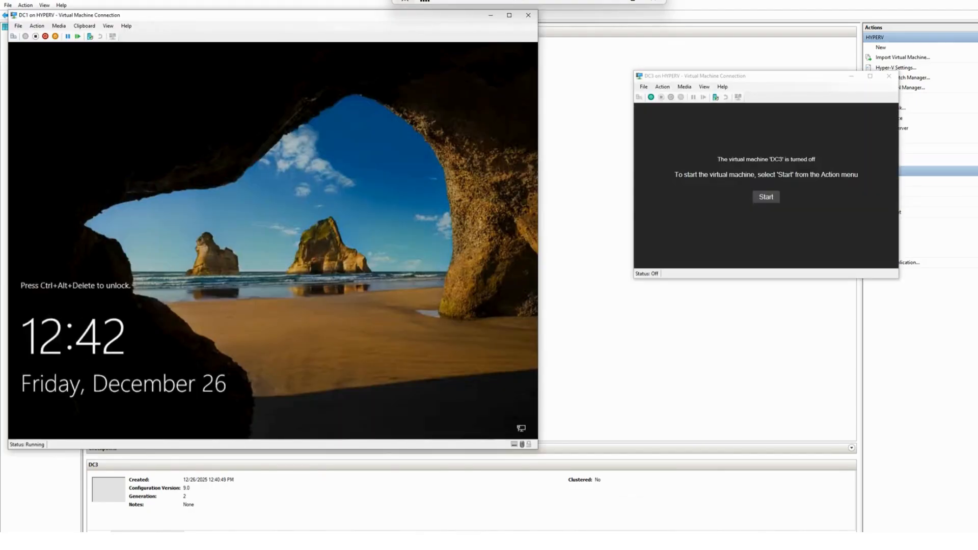
left_click(491, 15)
left_click_drag(789, 77, 522, 115)
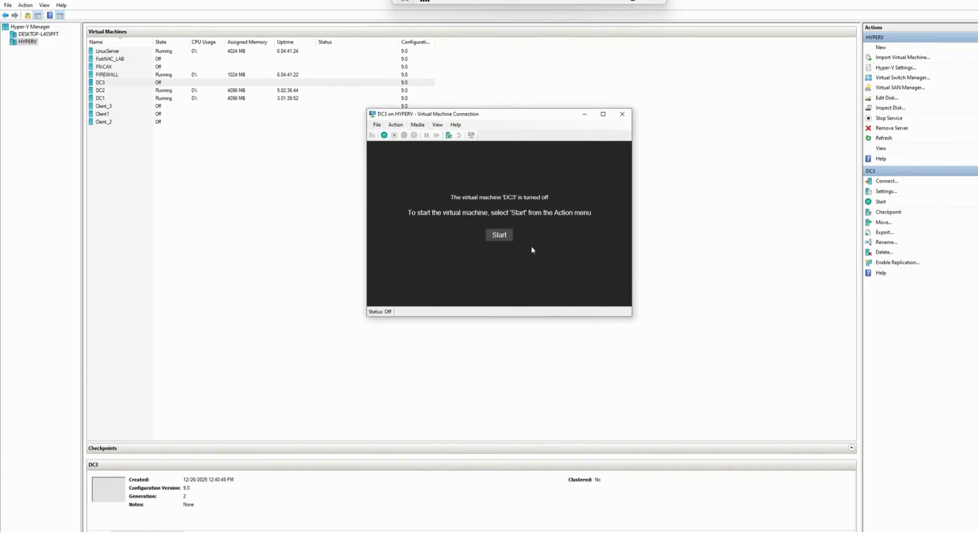
left_click(500, 236)
left_click(437, 125)
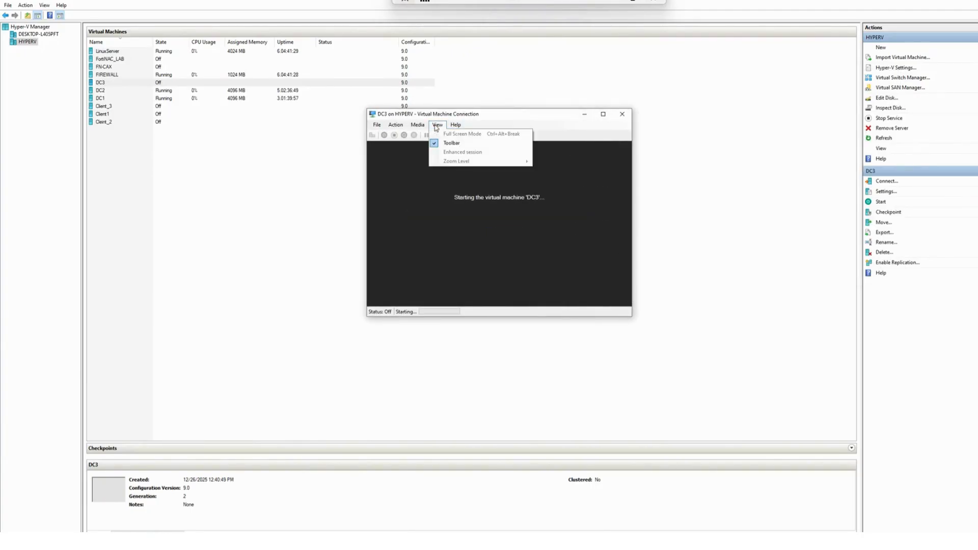
mouse_move(423, 128)
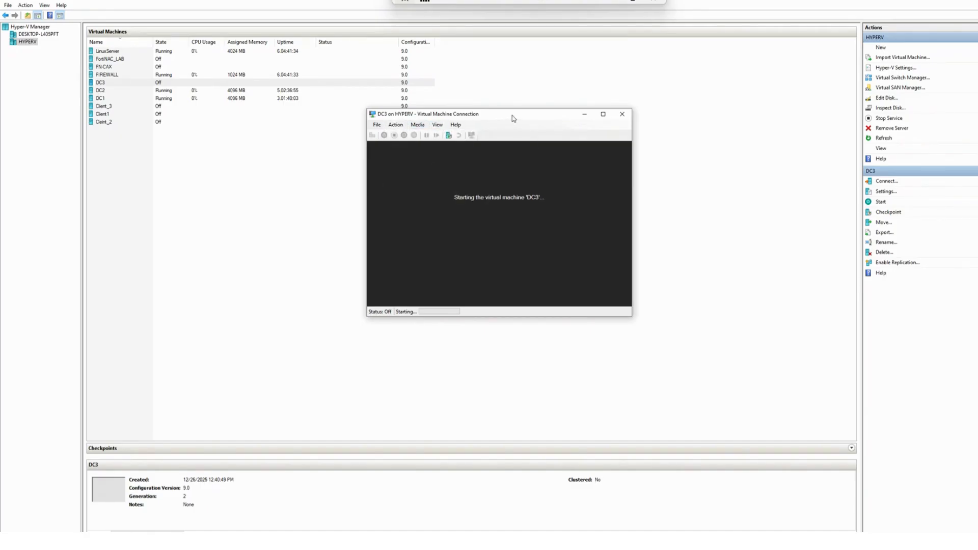
left_click_drag(513, 117, 462, 98)
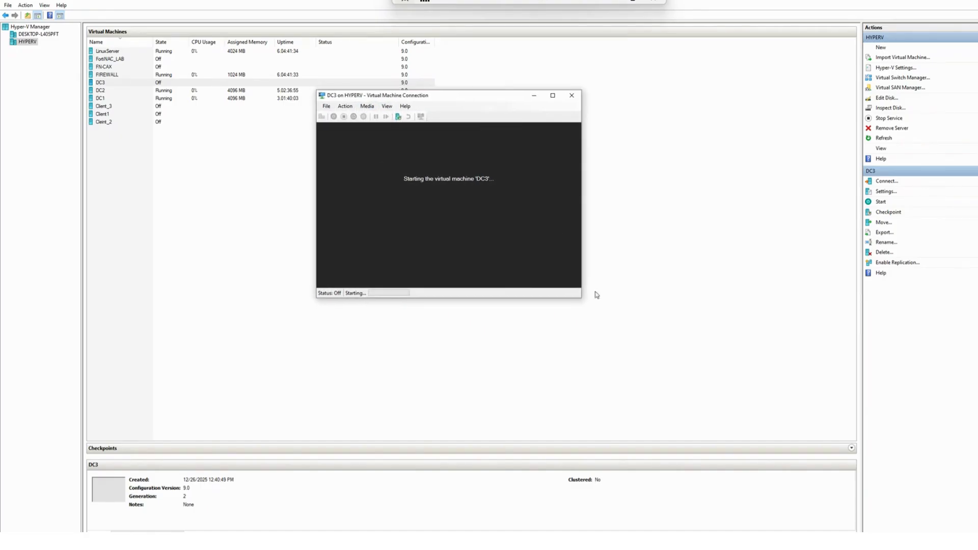
left_click(368, 106)
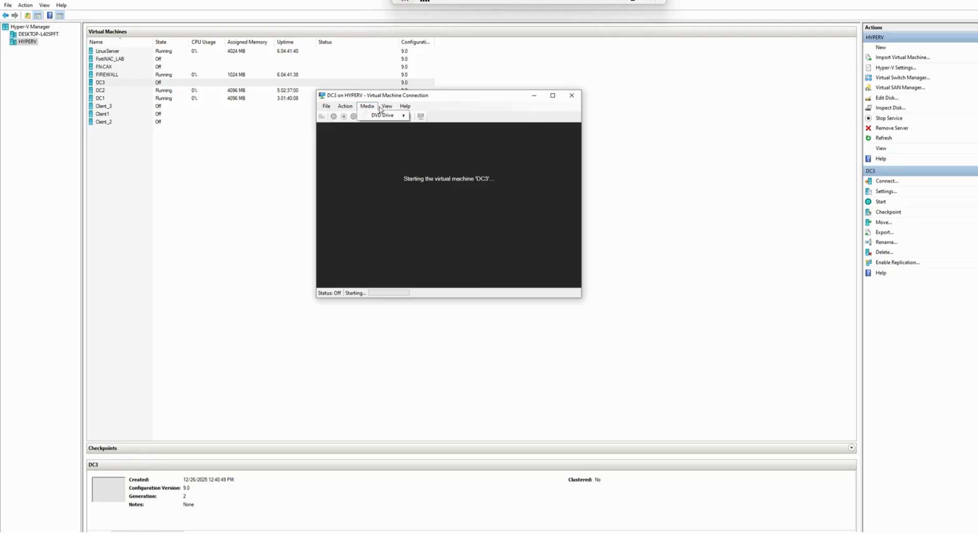
left_click(386, 108)
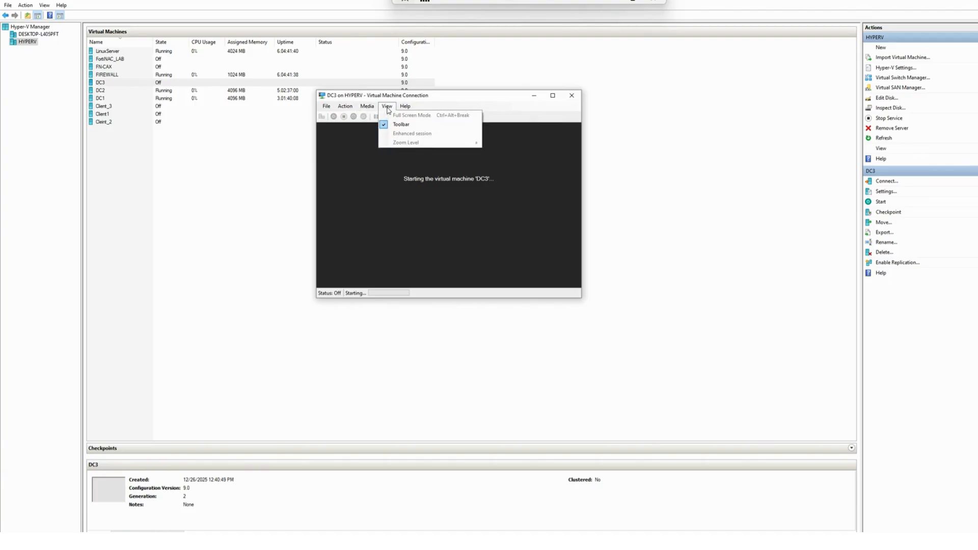
left_click(387, 109)
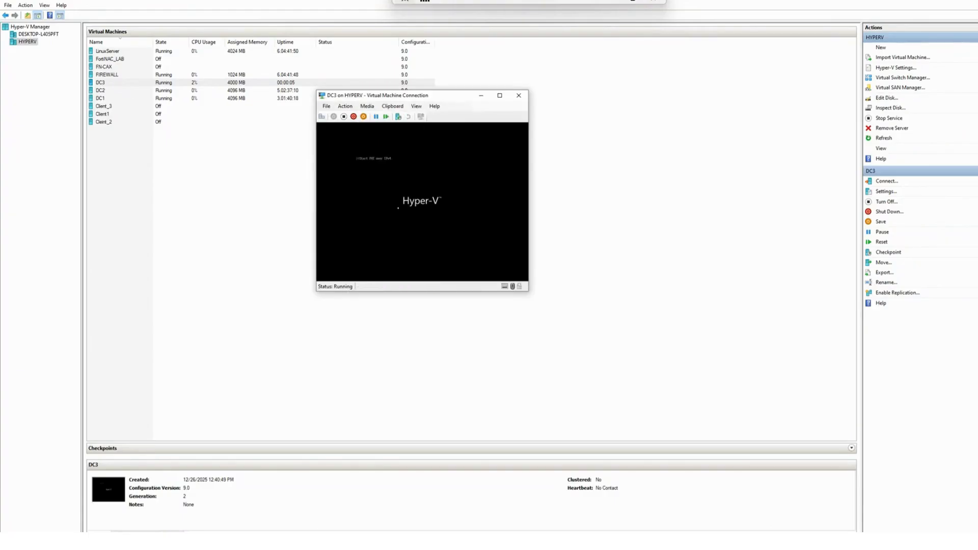
Set the DC3 console's zoom level to 125% and reposition its window so the whole console fits on screen.
left_click(416, 106)
mouse_move(444, 144)
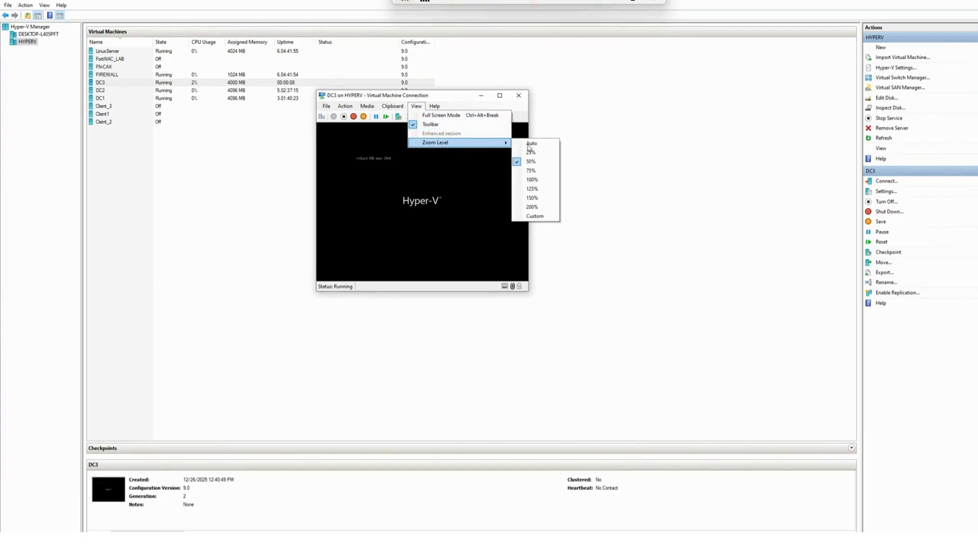
left_click(541, 190)
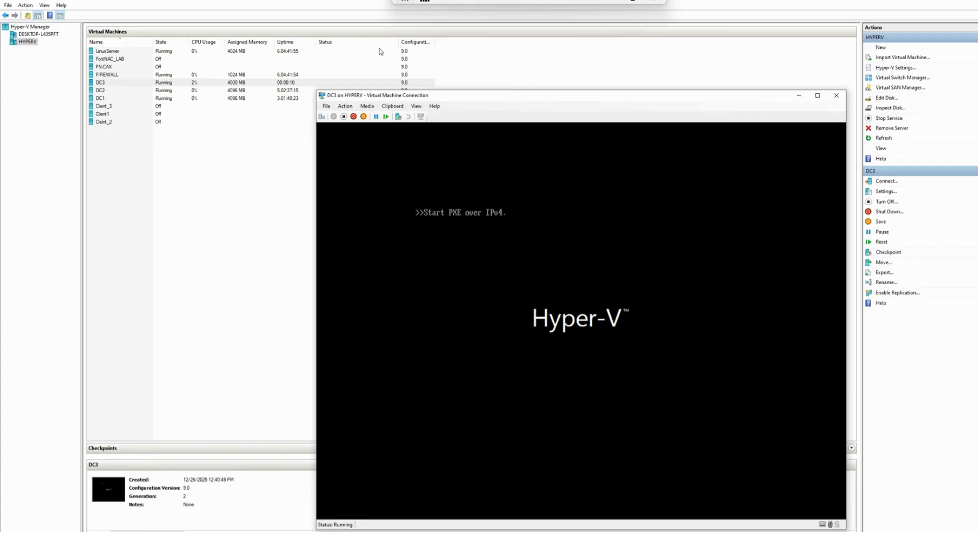
left_click_drag(440, 100, 341, 68)
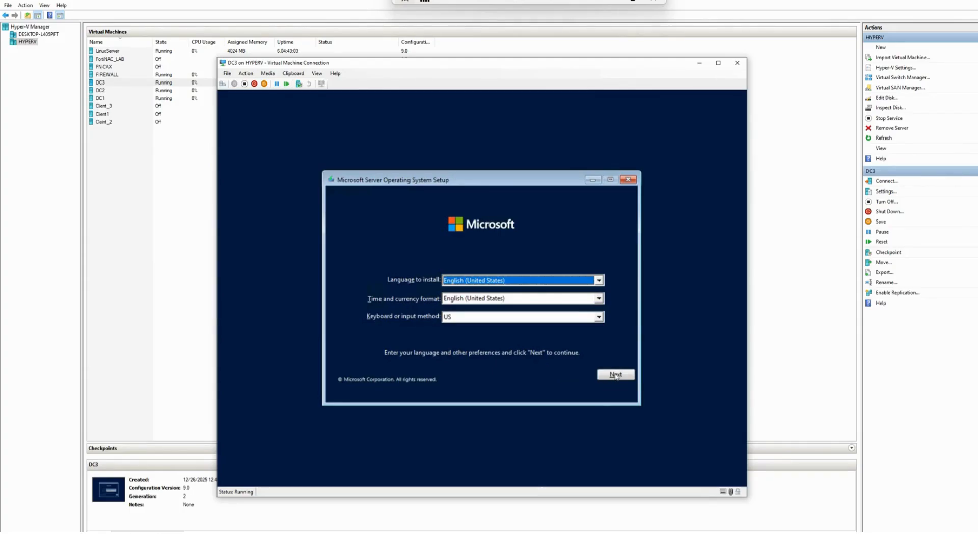
Start the server installation with English (United States) and US keyboard defaults, choosing the Windows Server 2022 Standard Evaluation edition without Desktop Experience.
left_click(616, 376)
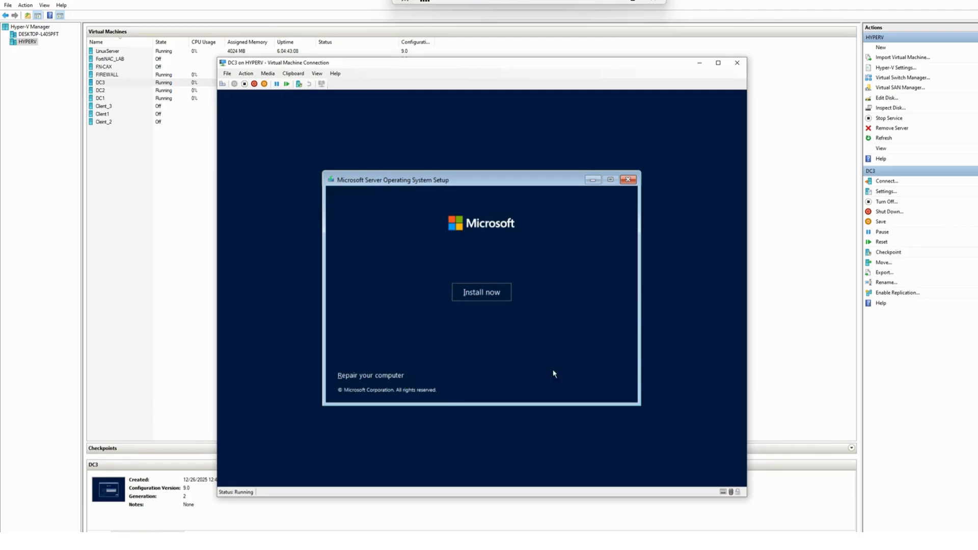
left_click(478, 300)
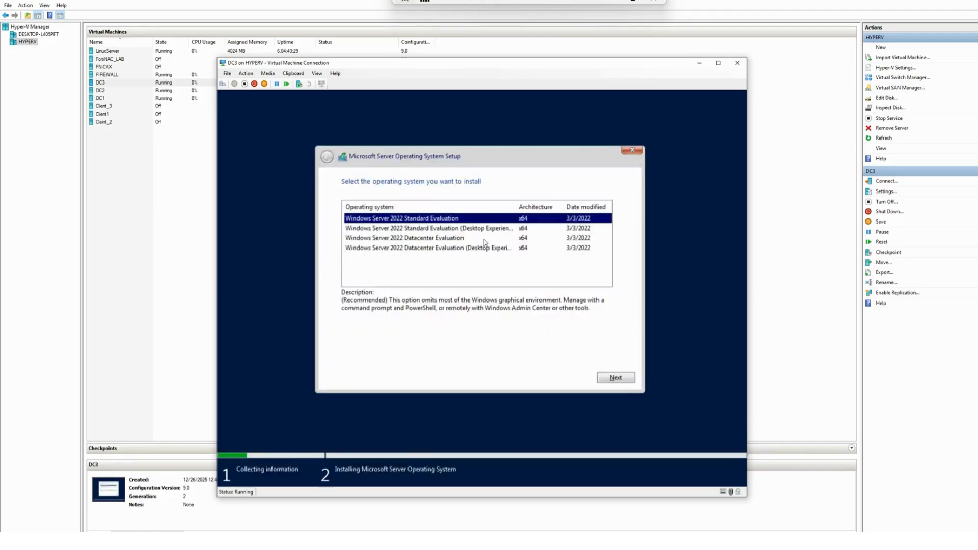
left_click(440, 230)
left_click(442, 239)
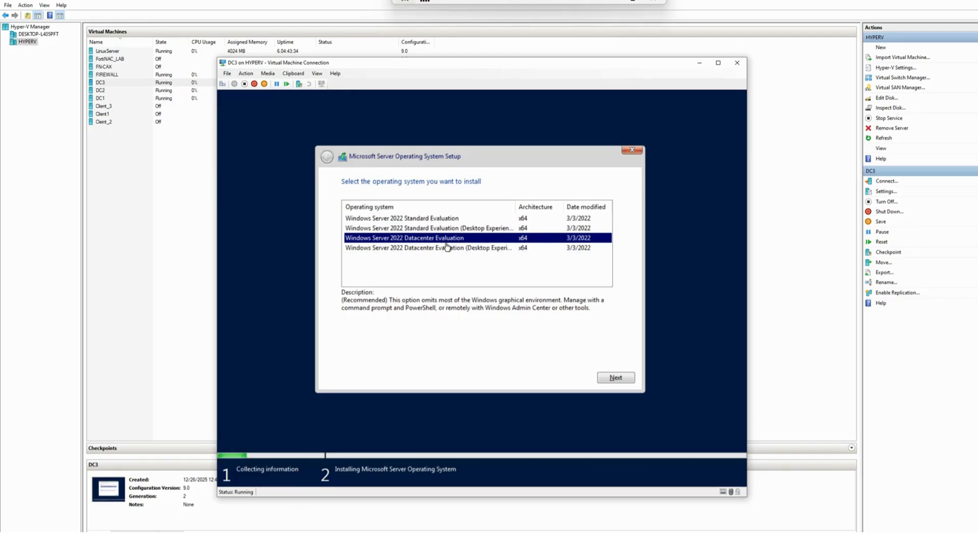
left_click(436, 221)
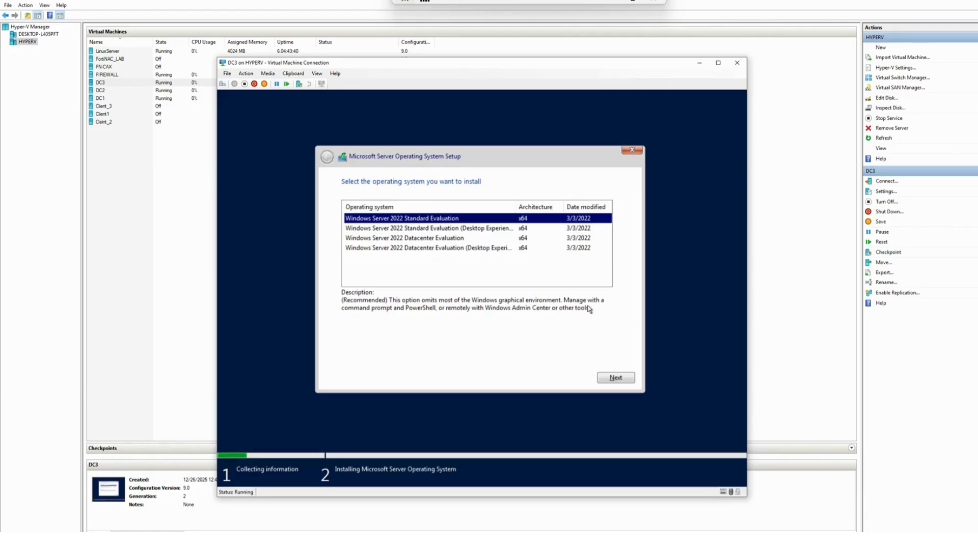
left_click(617, 379)
Accept the Microsoft Software License Terms, look through them to the end, and continue the setup.
left_click(399, 361)
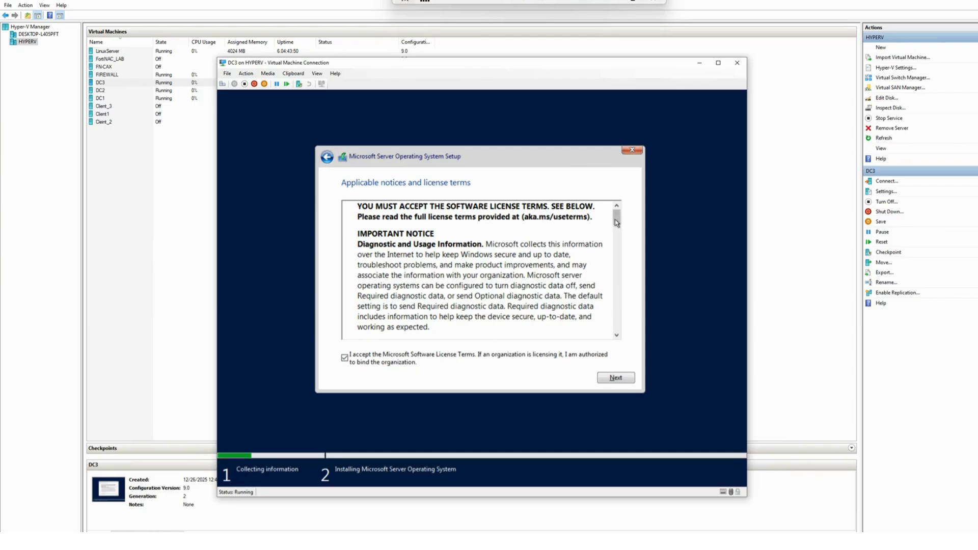
left_click_drag(617, 222, 617, 326)
left_click(619, 377)
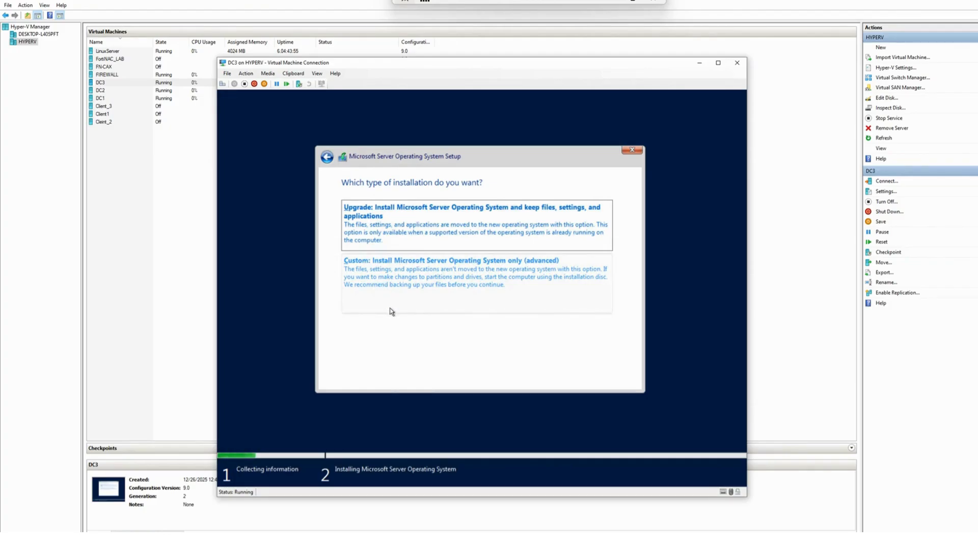
Choose the Custom installation type and install the operating system on Drive 0 Unallocated Space.
left_click(387, 282)
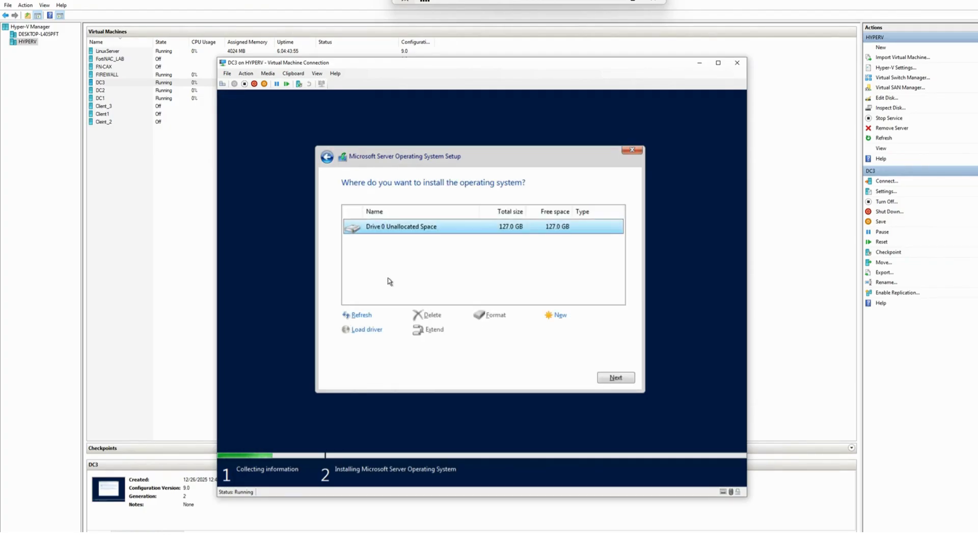
left_click(607, 375)
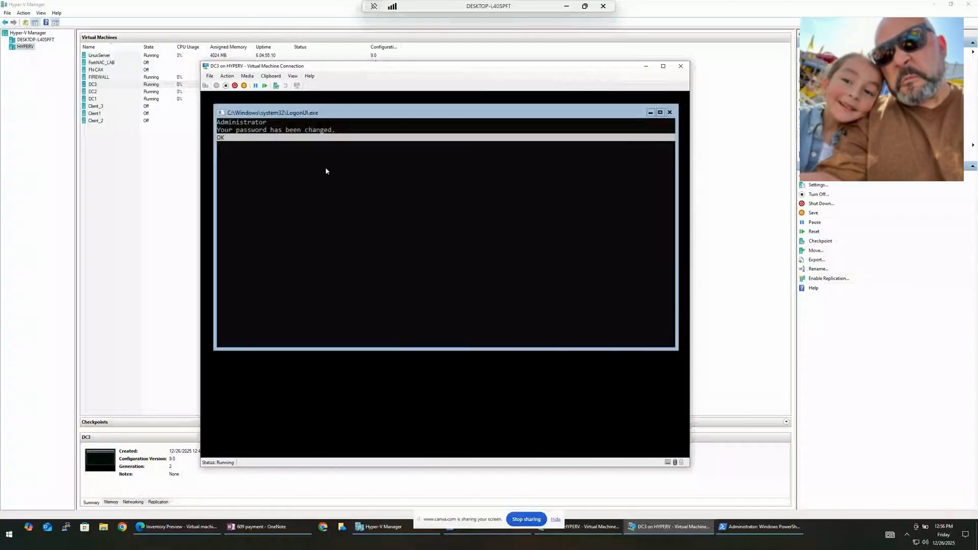
Acknowledge the Administrator password change and reposition the SConfig window higher in the DC3 console.
left_click(326, 167)
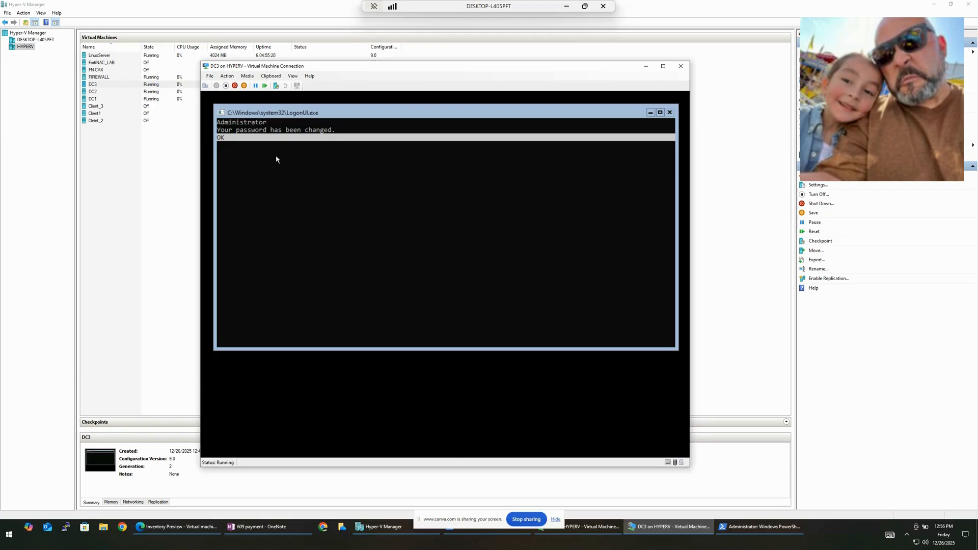
key("Return")
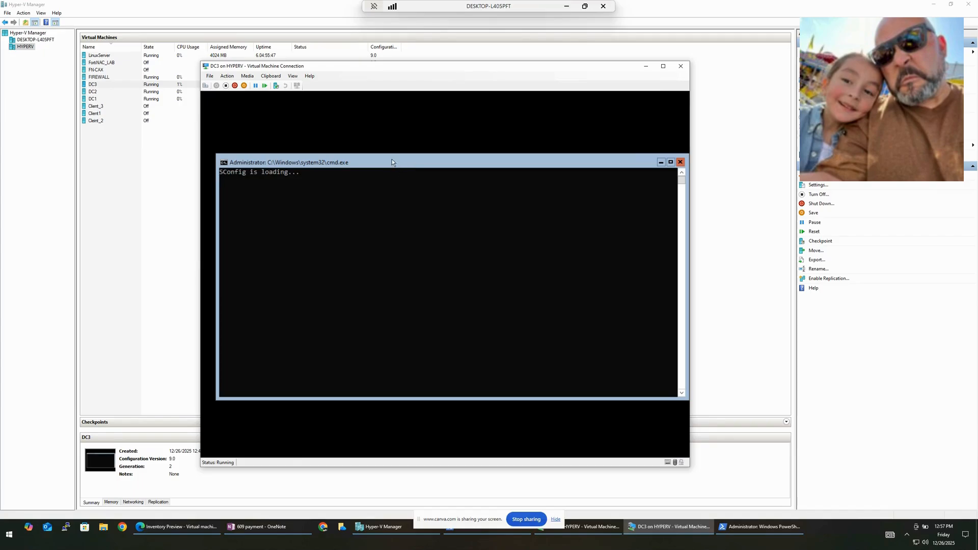
left_click_drag(392, 163, 413, 140)
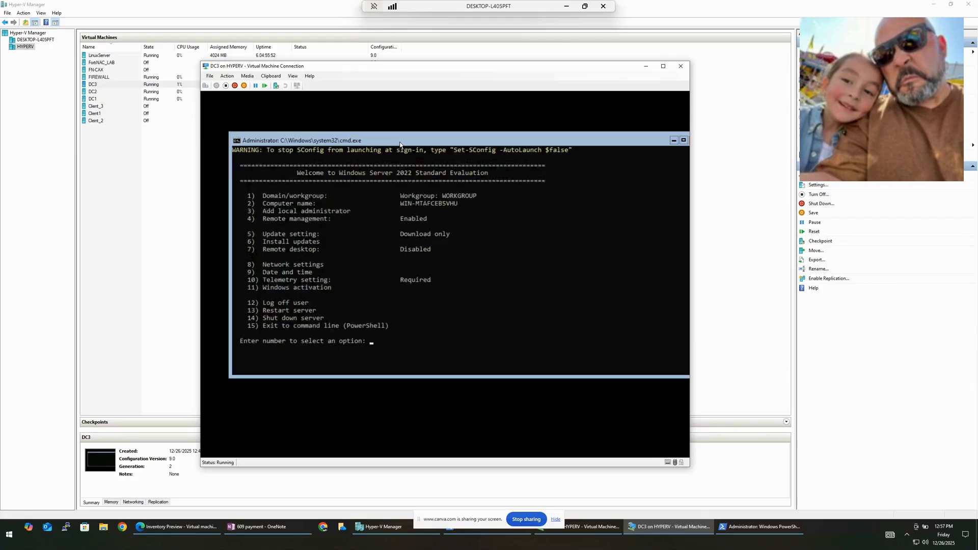
left_click(408, 301)
left_click(372, 295)
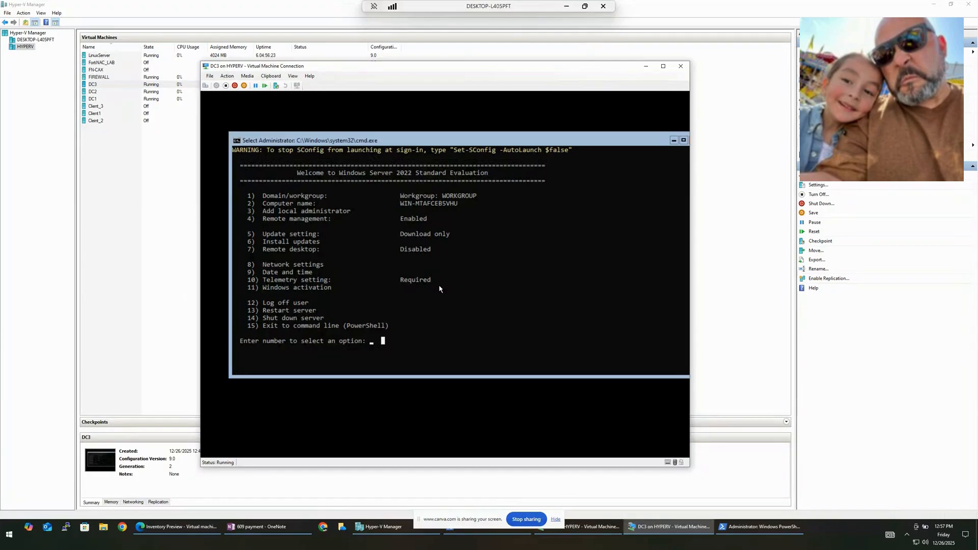
type("exjt")
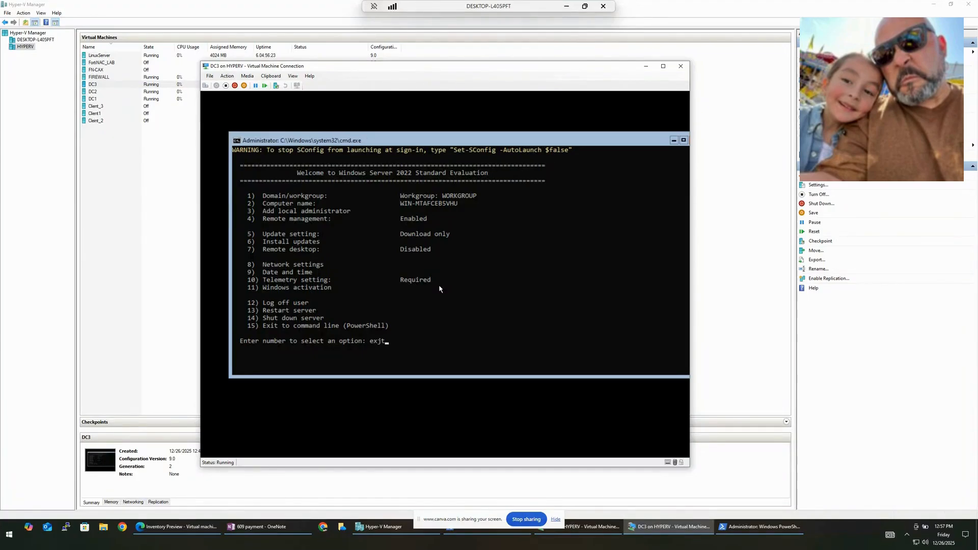
type("\\\\")
key("BackSpace")
key("BackSpace")
key("BackSpace")
key("BackSpace")
key("BackSpace")
key("BackSpace")
type("i")
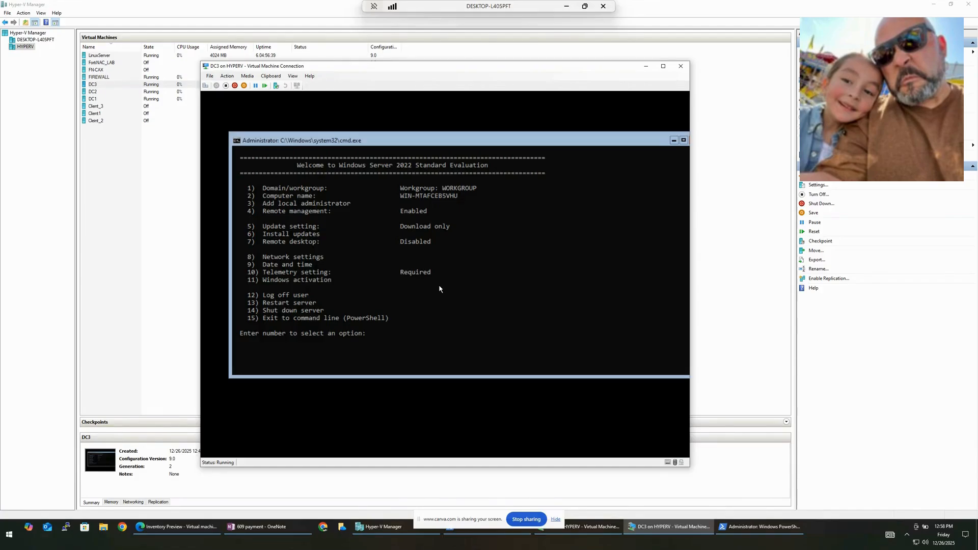
Change the server's computer name to DC3 and decline the immediate restart.
type("w")
type("2")
key("Return")
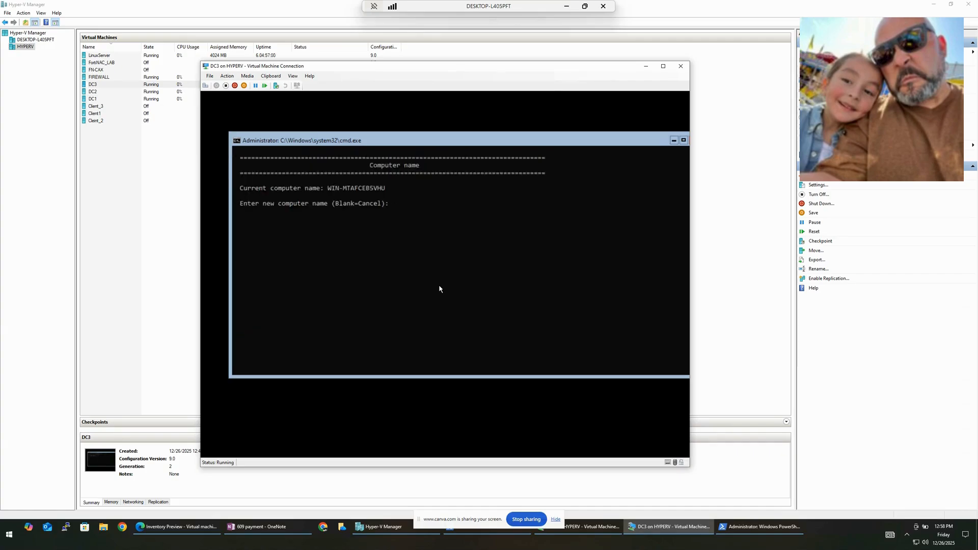
type("DC3")
key("Return")
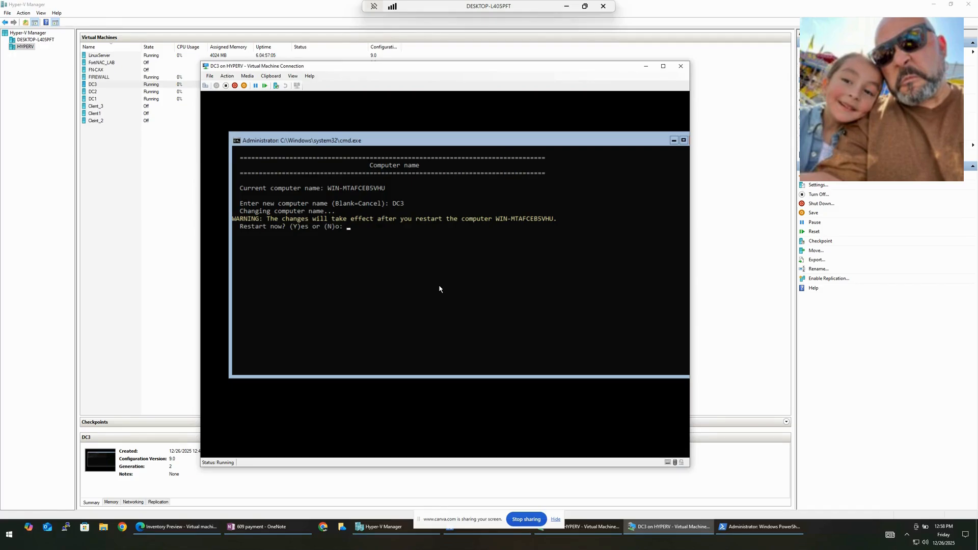
type("N")
key("Return")
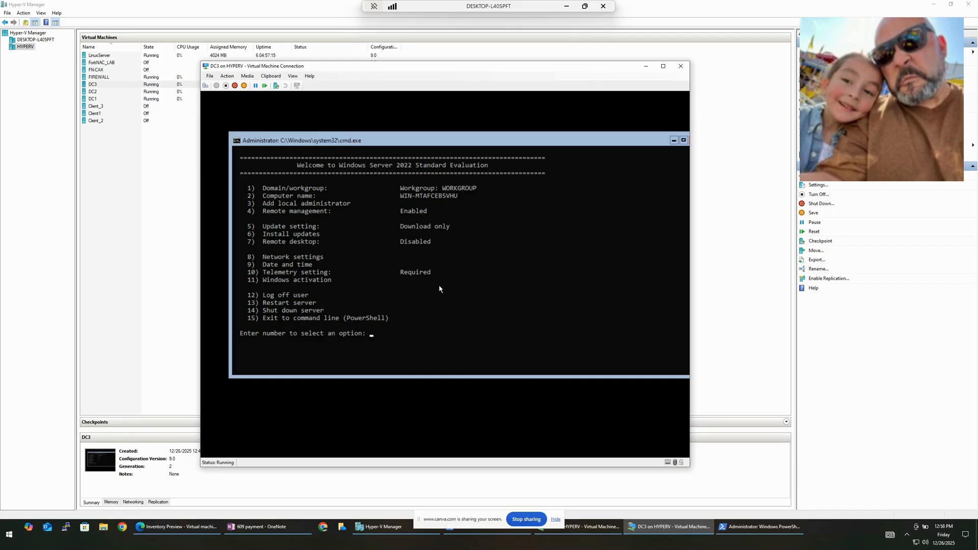
Enable Remote Desktop for clients running any version of remote desktop.
type("7")
key("Return")
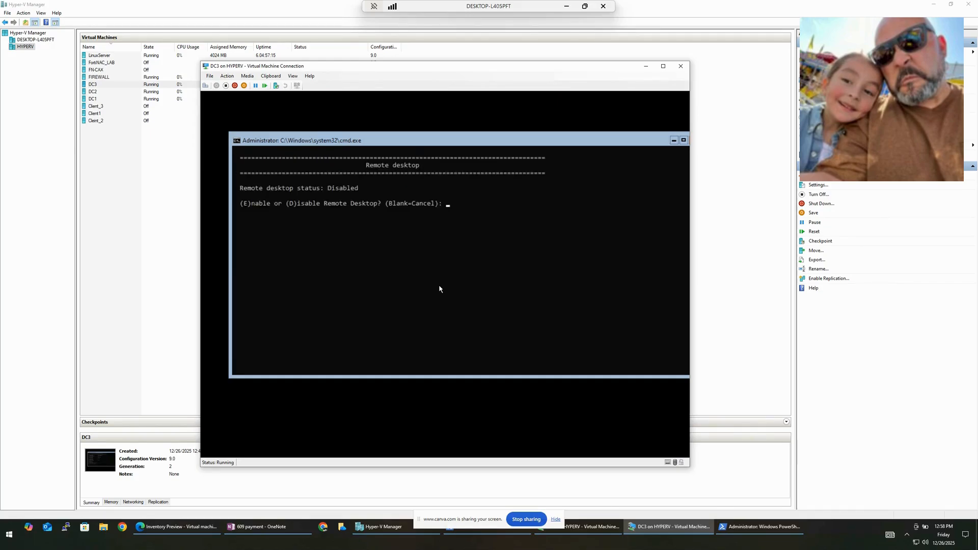
type("e")
key("Return")
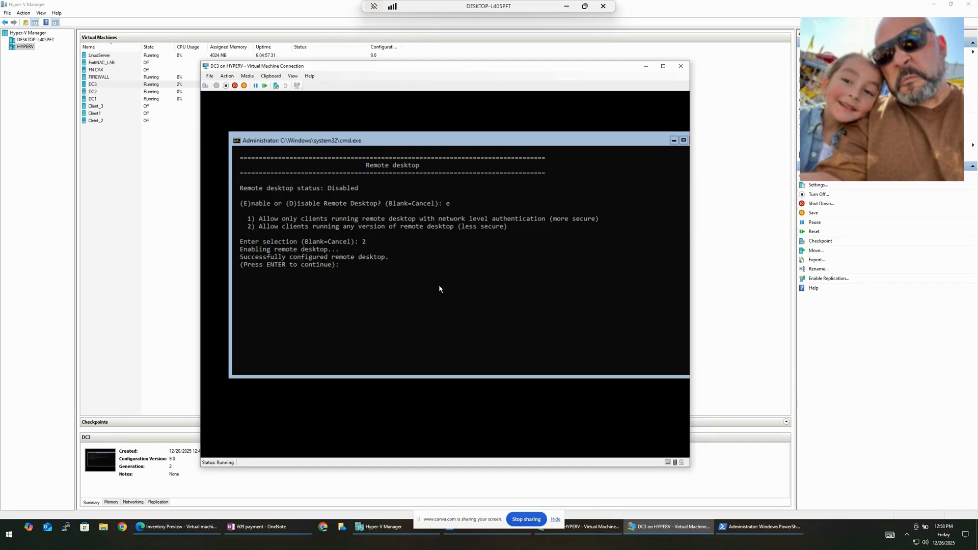
key("Return")
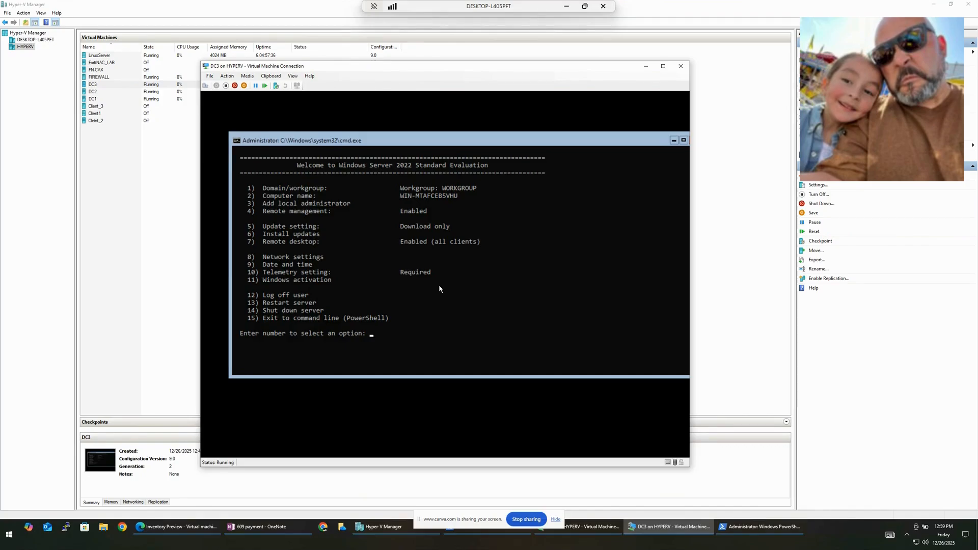
Open the network settings in SConfig and select the Microsoft Hyper-V Network Adapter, index 1.
type("sconi")
key("BackSpace")
type("fig")
key("Return")
type("8")
key("Return")
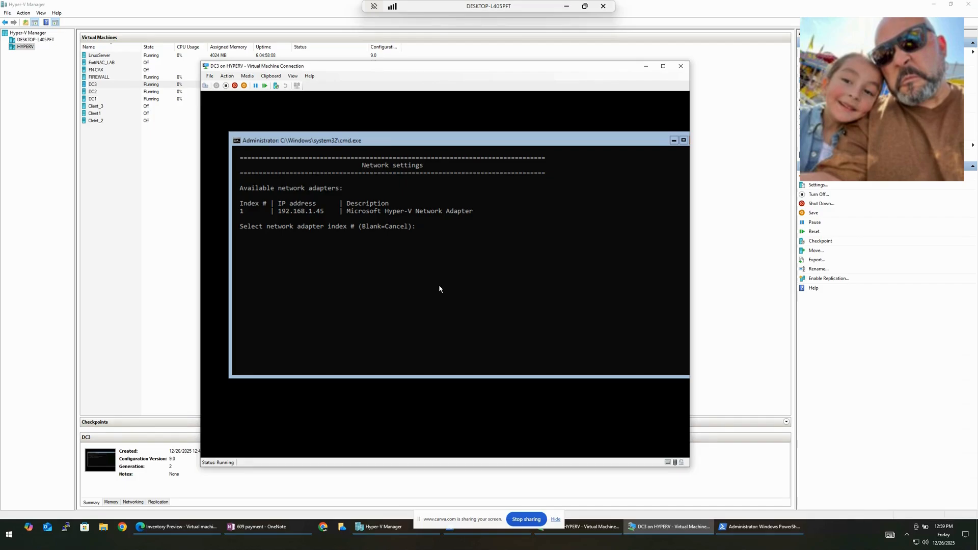
type("1")
key("Return")
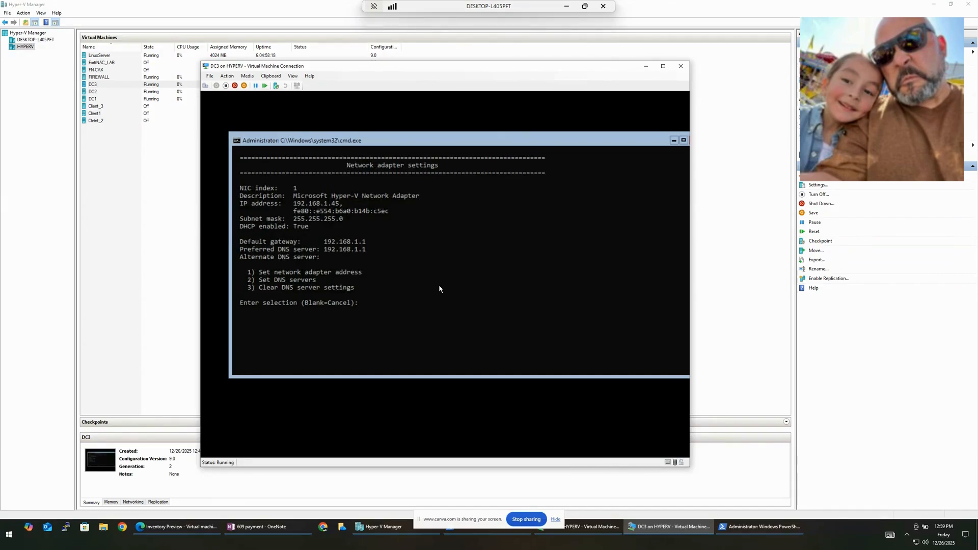
Give the network adapter the static IP address 192.168.1.45 with subnet mask 255.255.255.0.
type("1")
key("Return")
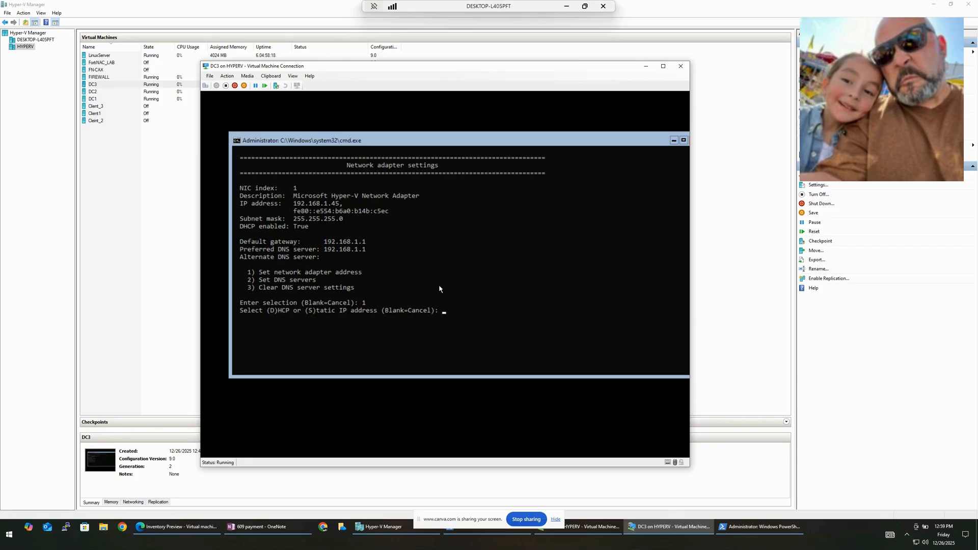
type("s")
key("Return")
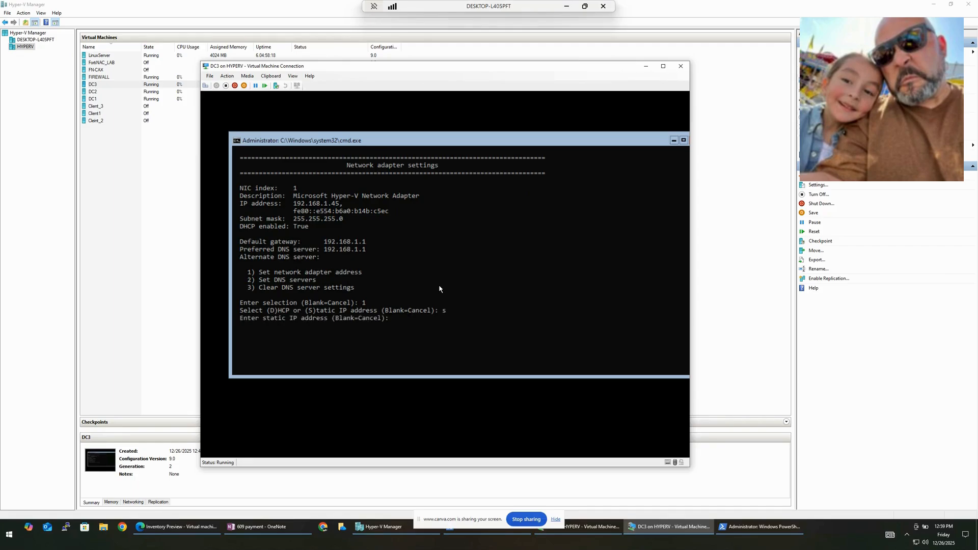
type("2")
type("192")
type(".1")
type("68")
type(".1.")
type("45")
key("Return")
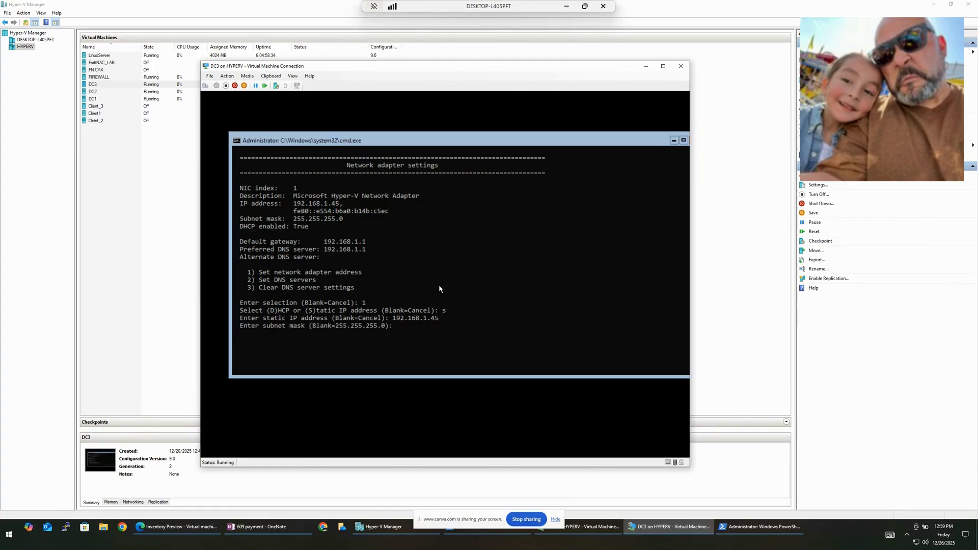
type("255.255.255.0")
key("Return")
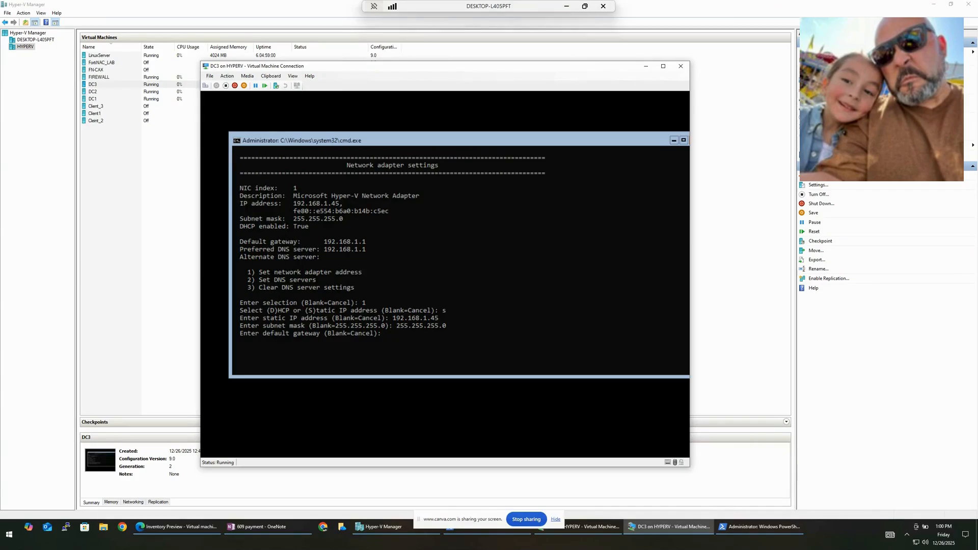
Check the DC3 addressing notes in OneNote and set the adapter's default gateway to 192.168.1.1.
left_click(566, 7)
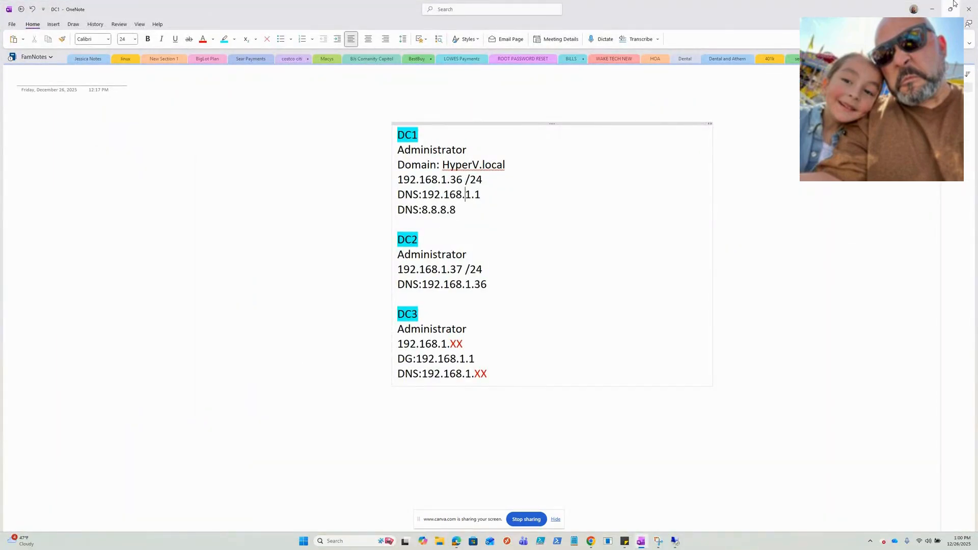
left_click(932, 9)
left_click(407, 350)
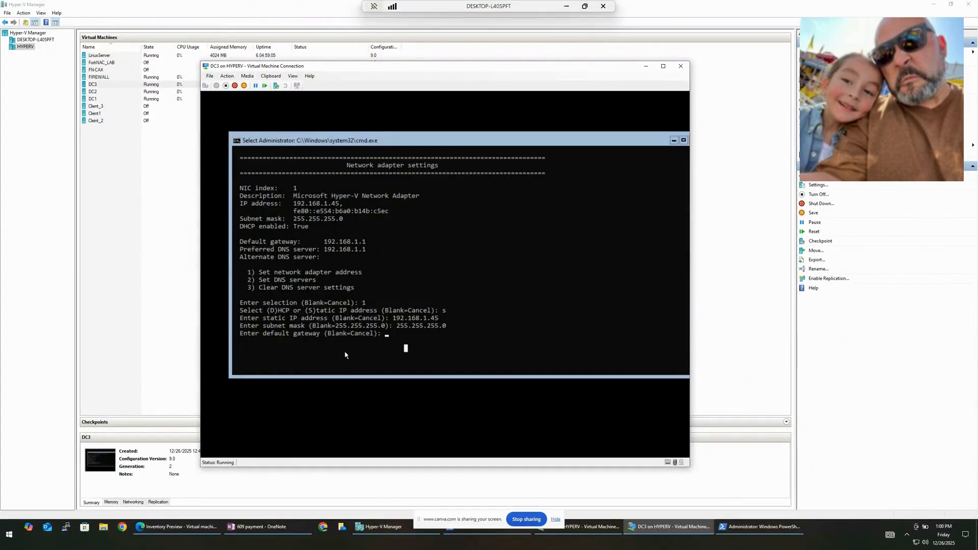
type("2")
key("BackSpace")
type("192")
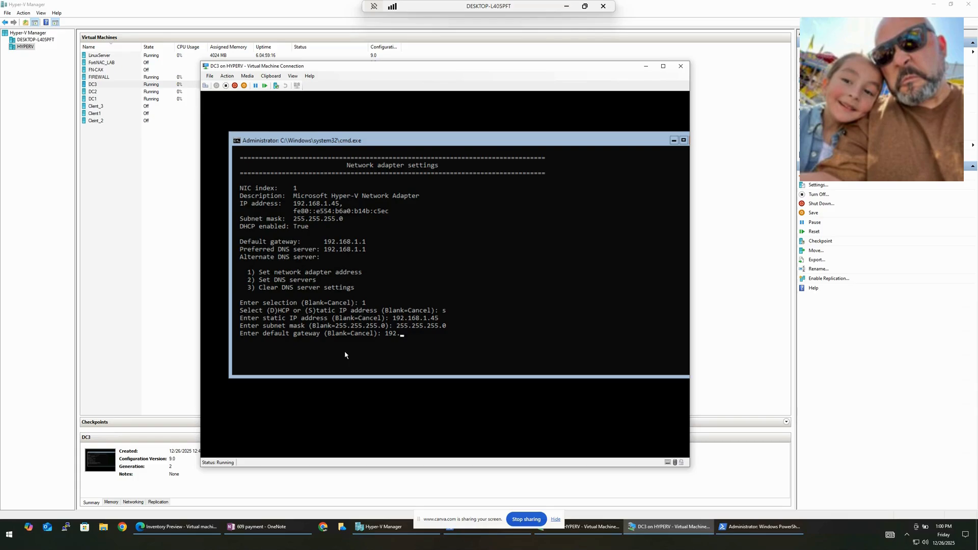
type(".1.1.1")
key("BackSpace")
key("BackSpace")
key("BackSpace")
key("BackSpace")
key("BackSpace")
type("168.1.1")
key("Return")
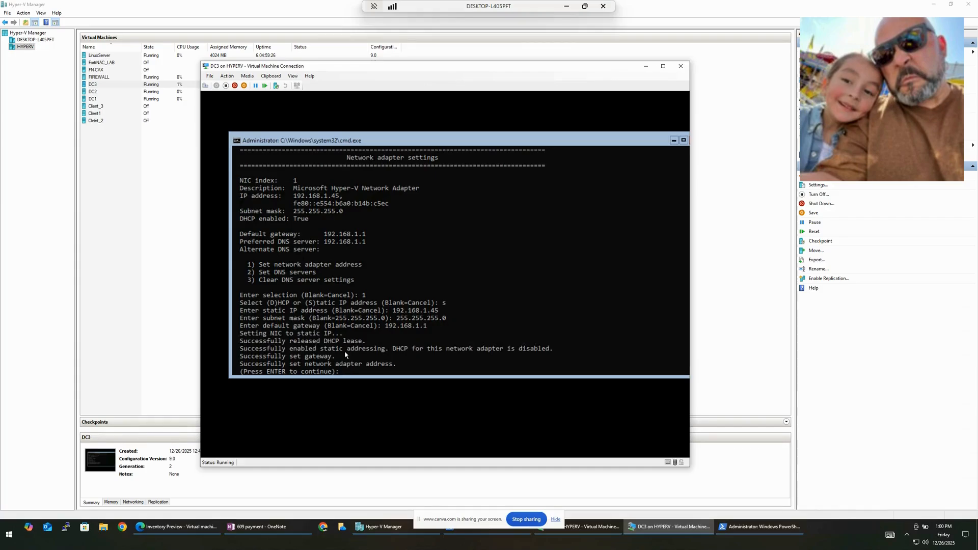
key("Return")
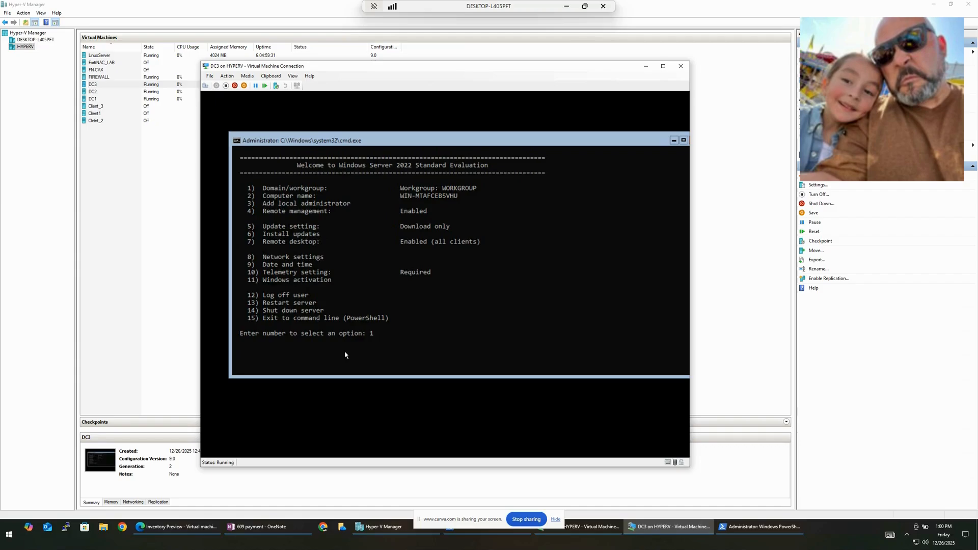
type("12")
key("Return")
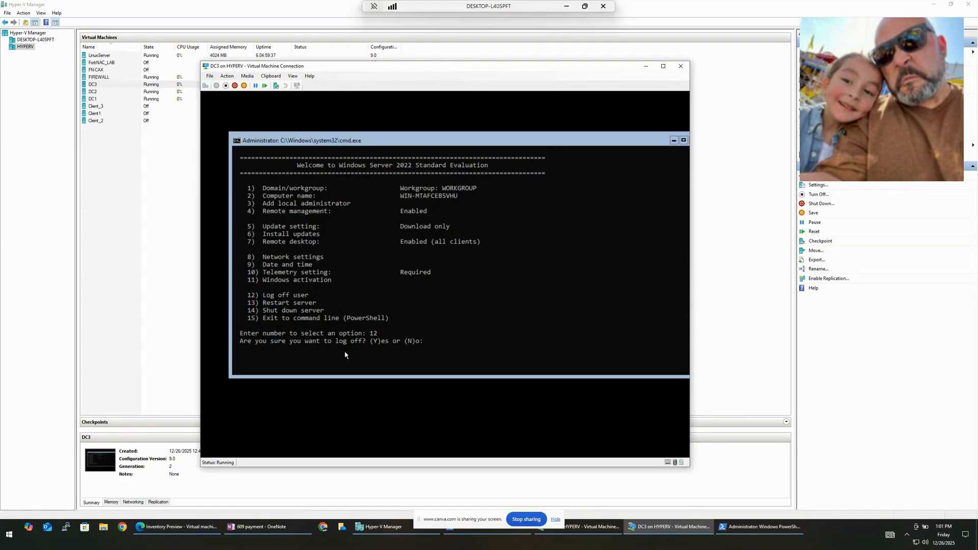
type("n")
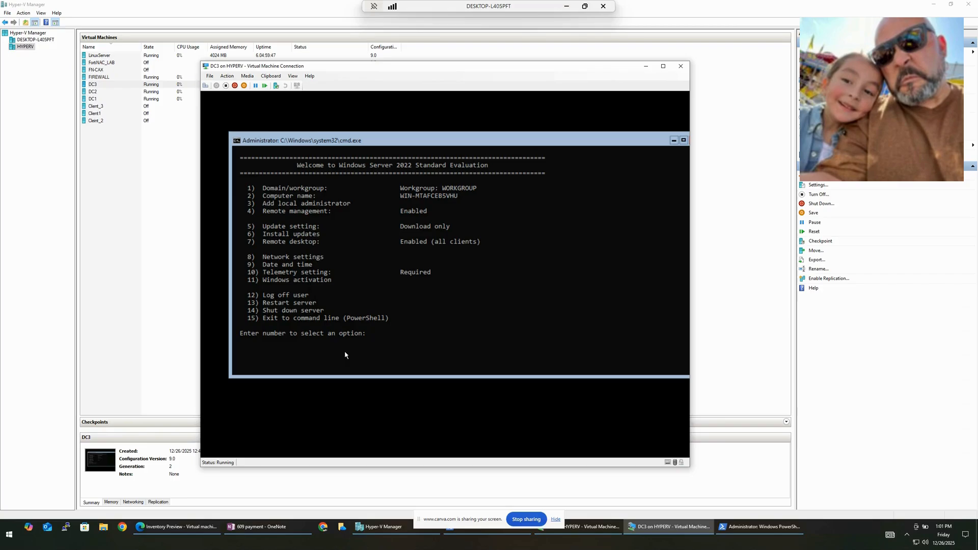
Set network adapter 1's preferred DNS server to 192.168.1.36 and leave the alternate DNS server blank.
key("Return")
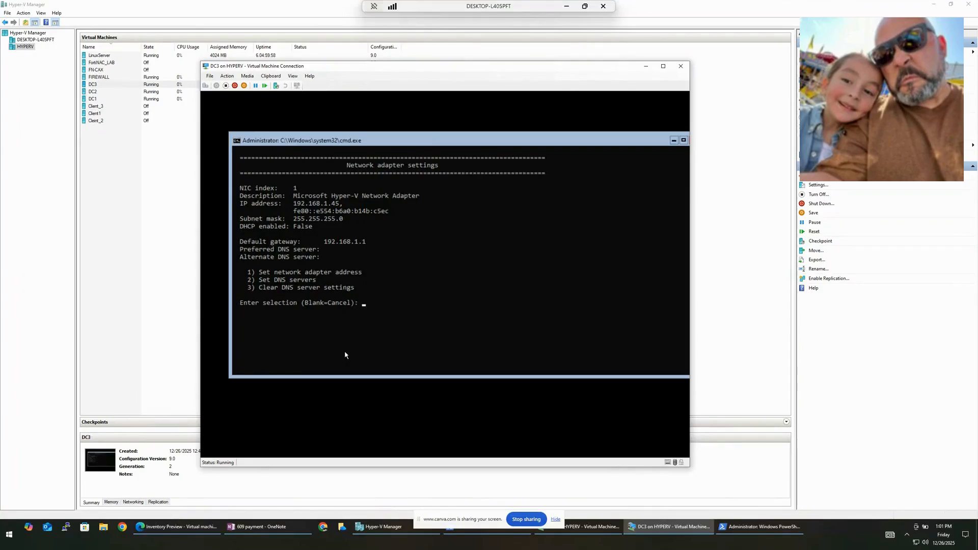
type("2")
key("Return")
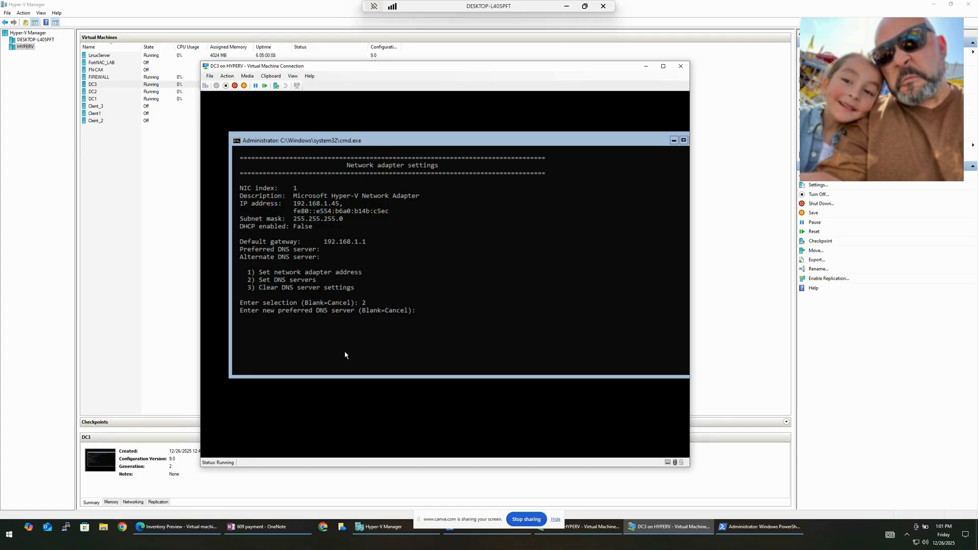
type("192.168.1.36")
key("Return")
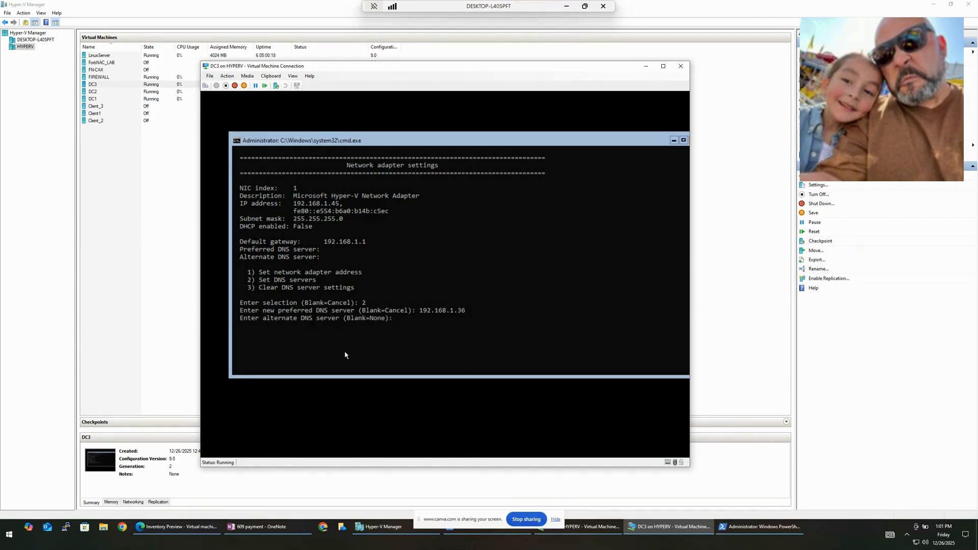
key("Return")
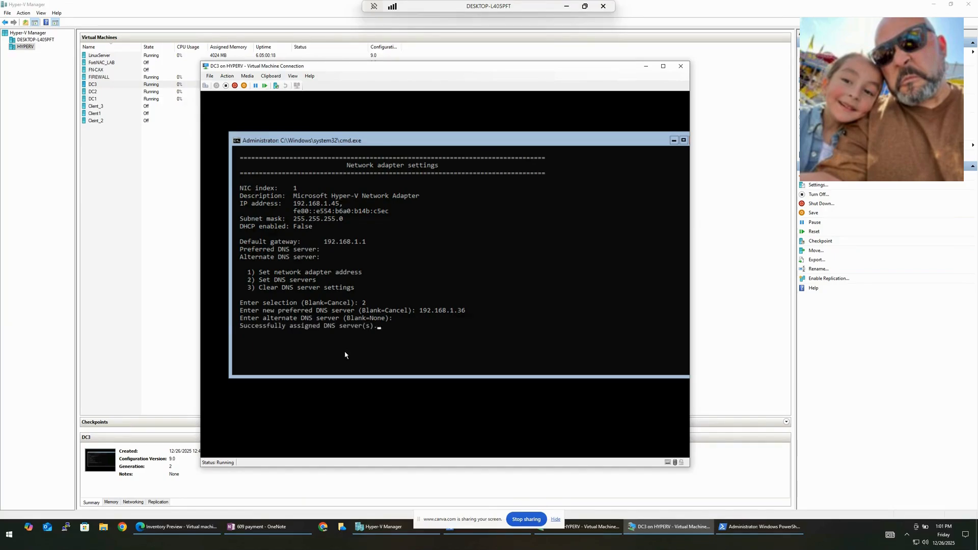
key("Return")
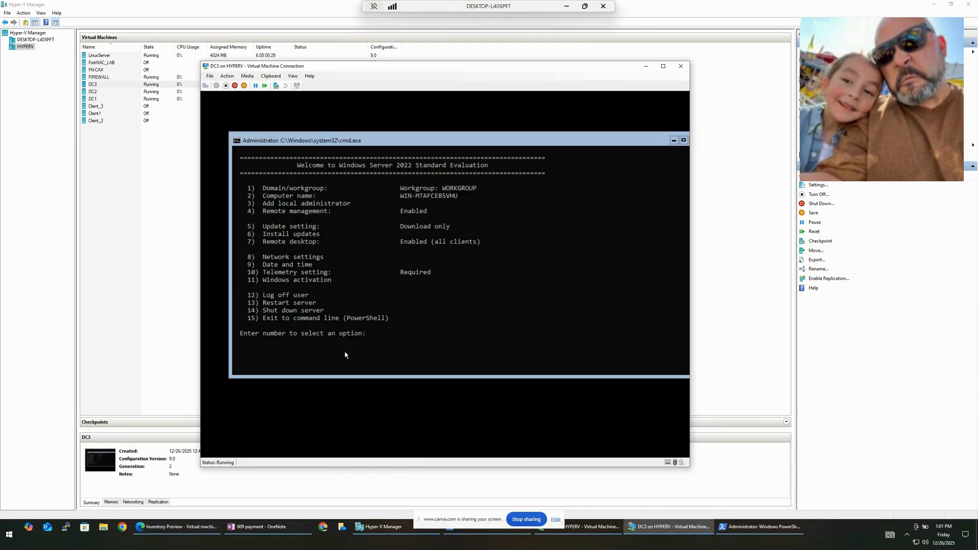
Exit SConfig to PowerShell and check the network configuration with ipconfig and ipconfig /all.
type("1")
key("BackSpace")
type("15")
key("Return")
type("ipconfig")
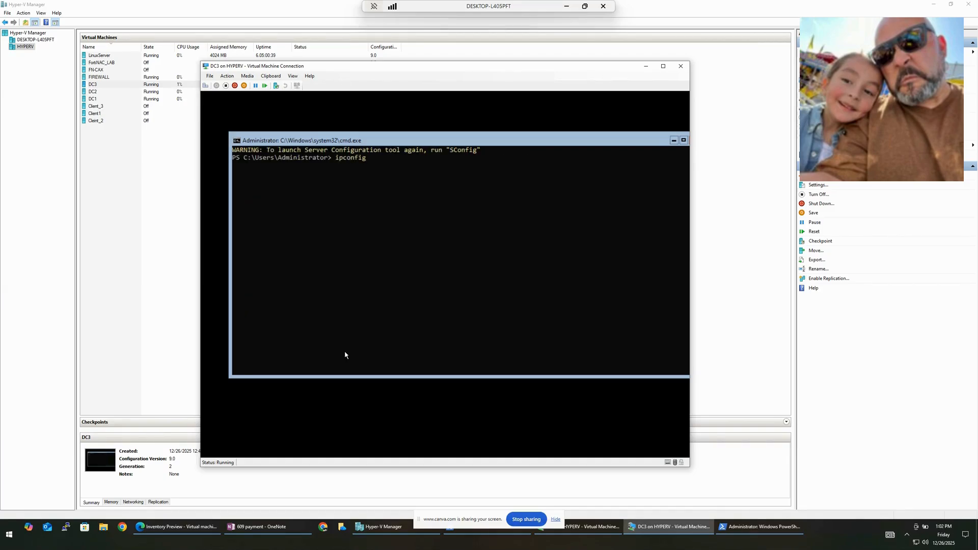
key("Return")
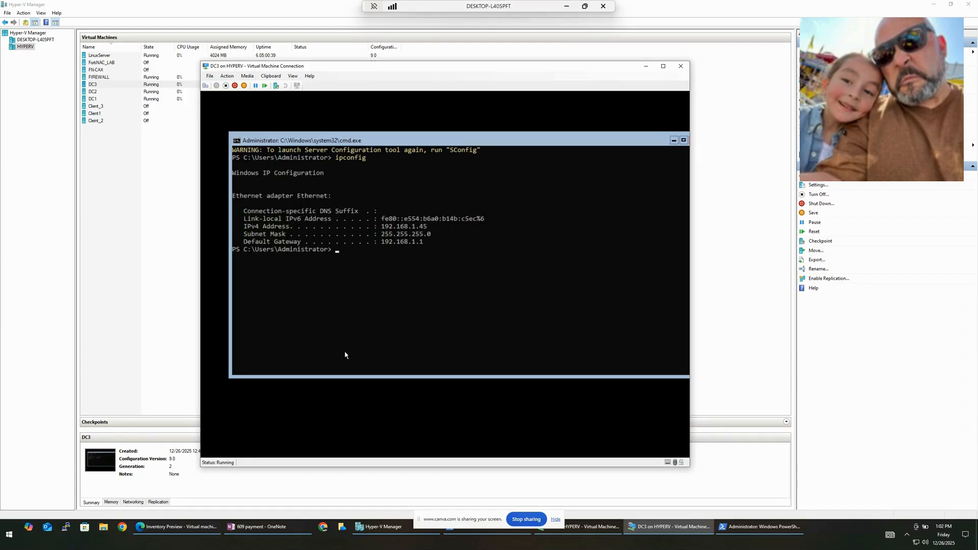
type("ipconfig /a;;ll")
key("Return")
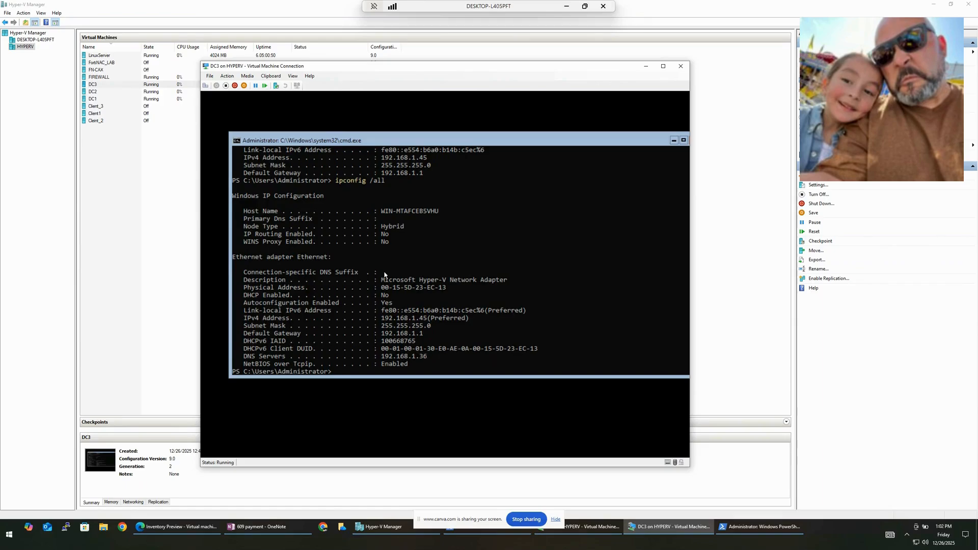
Relaunch SConfig on DC3 and open its domain/workgroup membership settings.
left_click(448, 348)
type("sconfig")
key("Return")
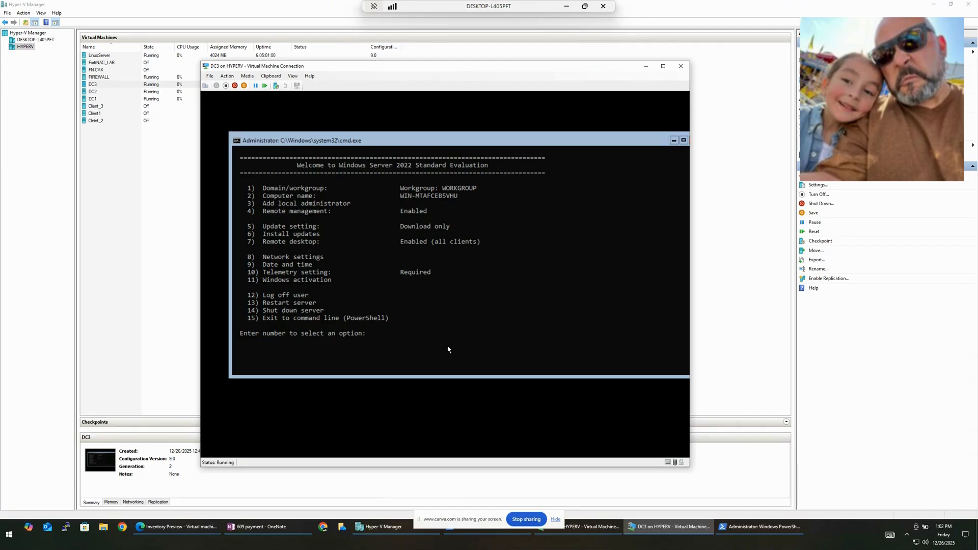
type("2")
type("1")
key("Return")
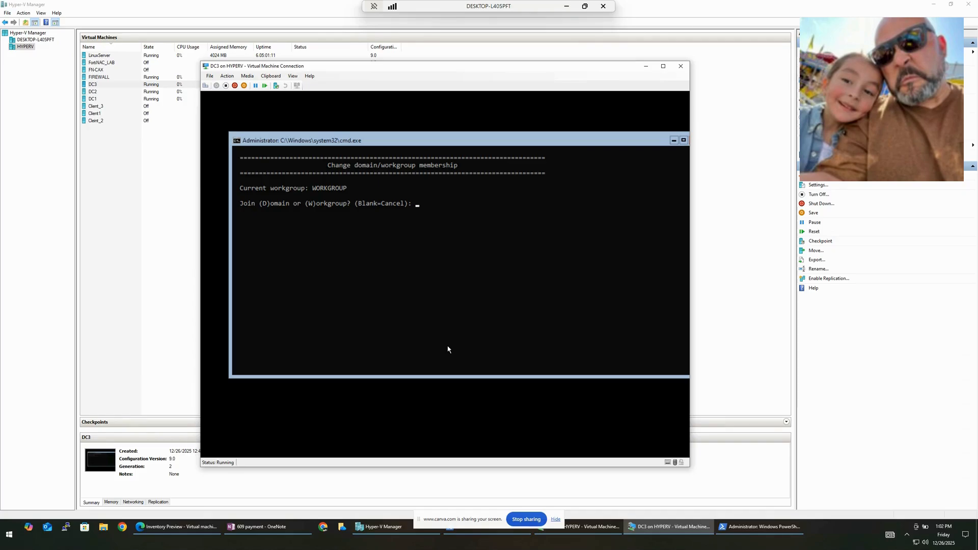
Try to join the Hyperv.local domain, authorizing as hyperv\Administrator with the account password.
type("d")
key("Return")
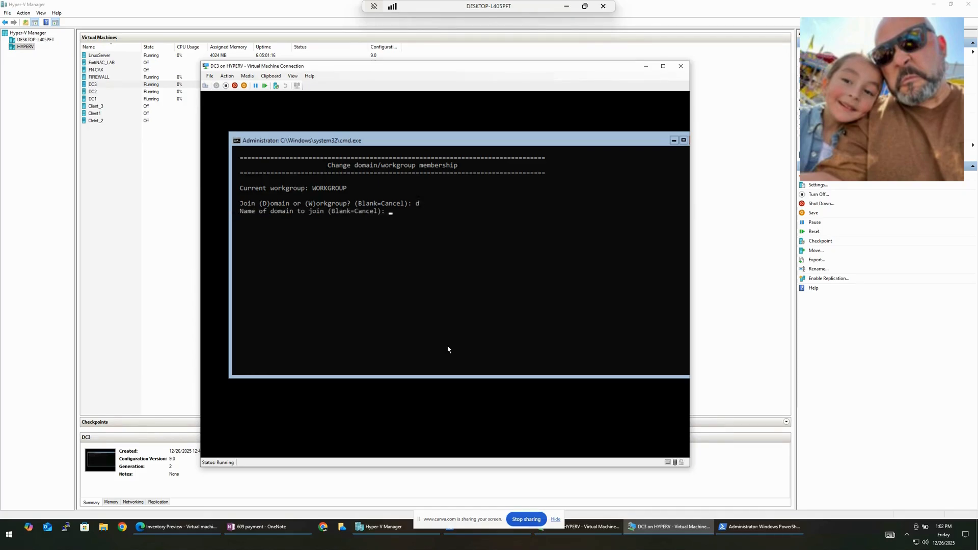
type("Hyperv.local")
key("Return")
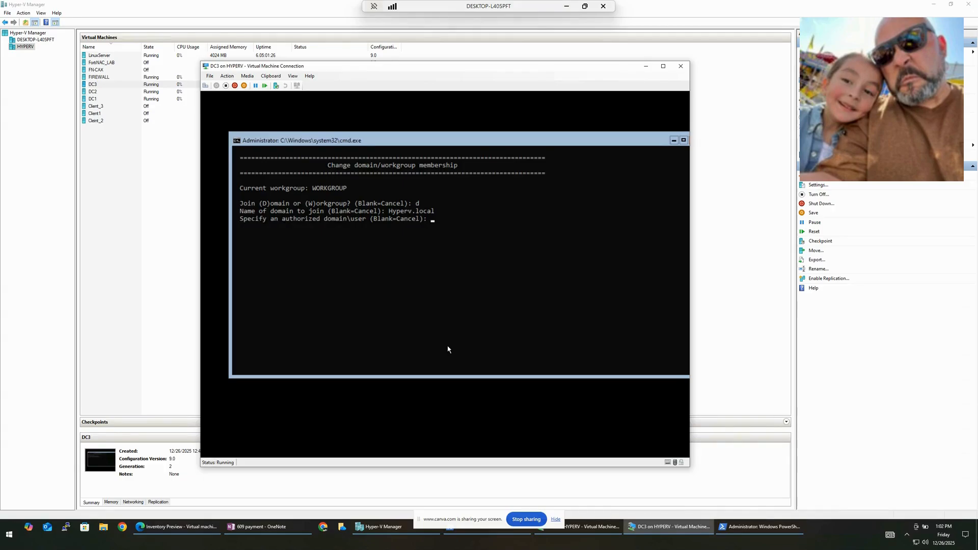
type("d for hyperv\\Administrator: **")
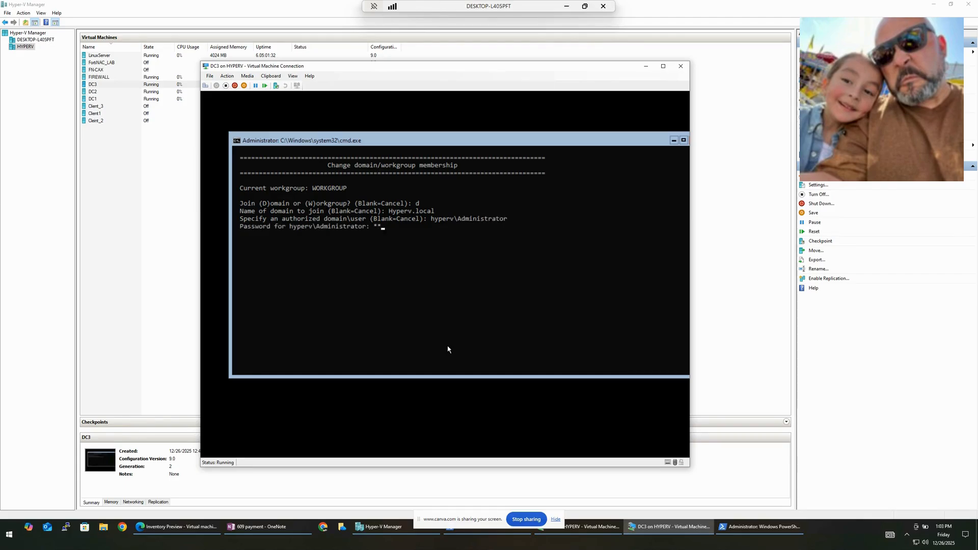
type("***")
key("Return")
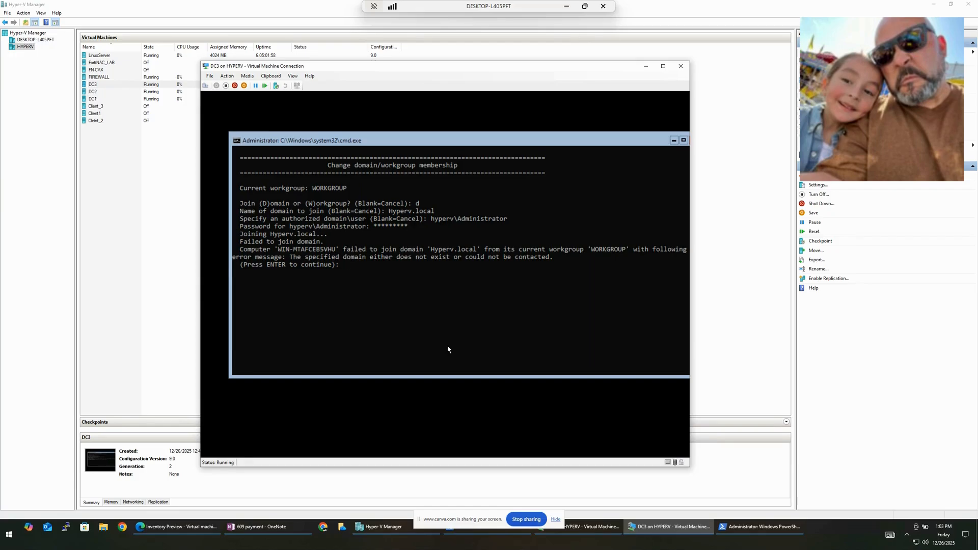
key("Return")
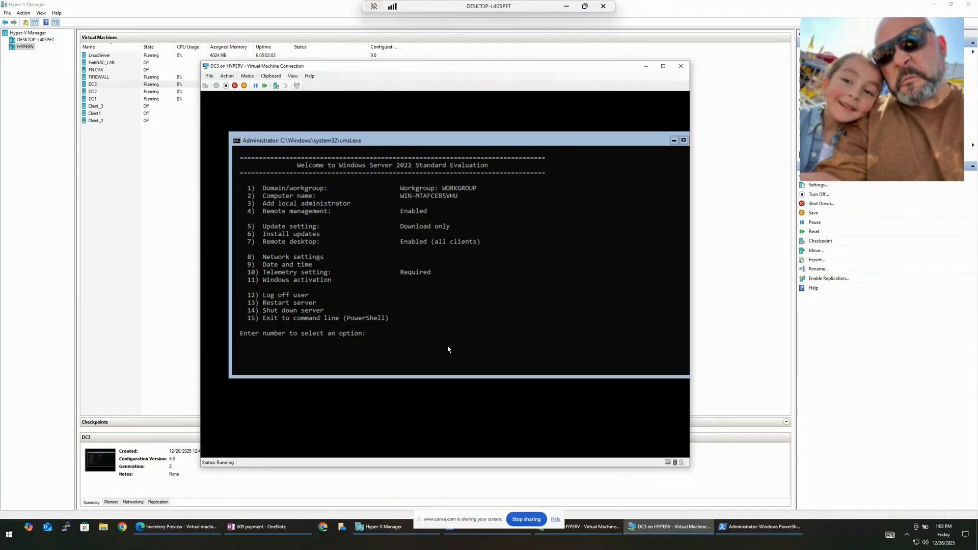
Bring up the DC1 virtual machine window and move the DC3 window aside so both can be used.
left_click(598, 527)
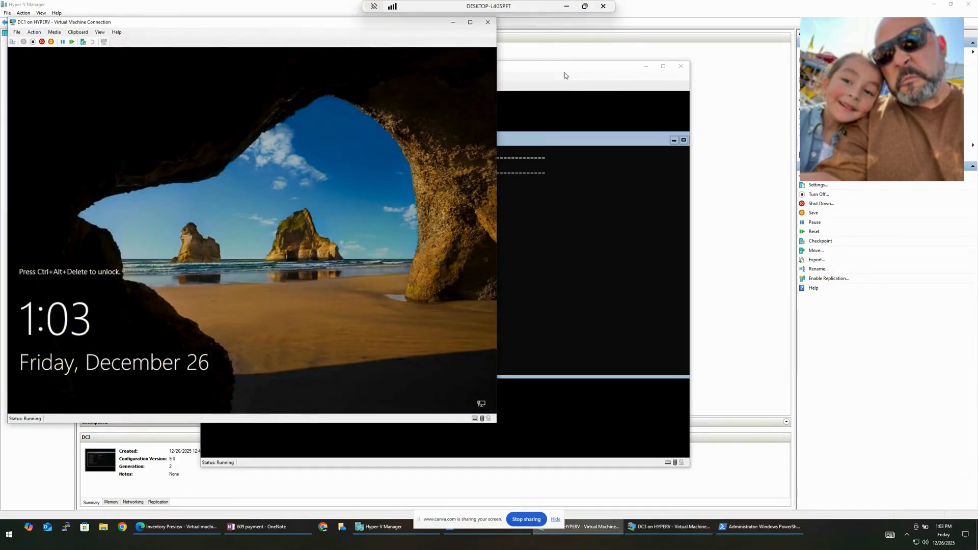
left_click(565, 72)
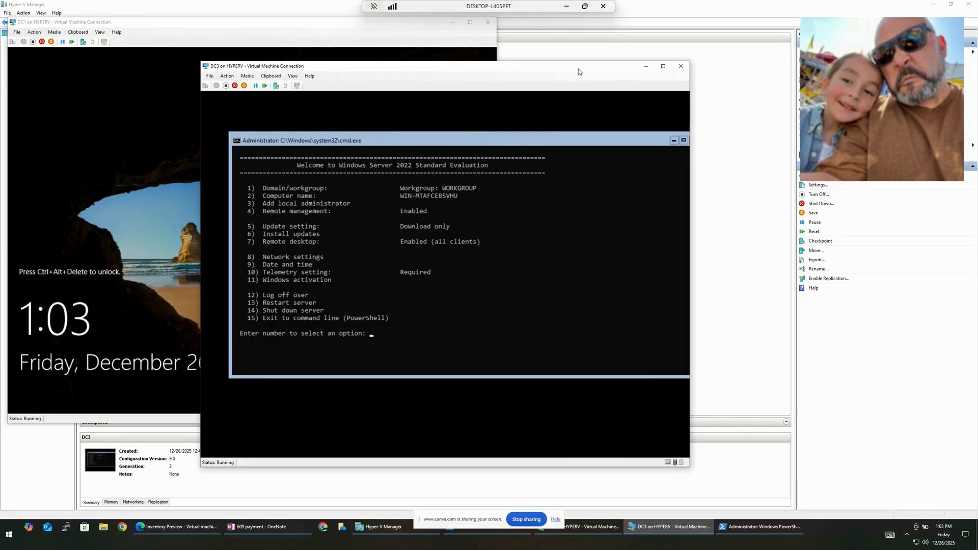
left_click_drag(579, 71, 787, 37)
left_click(195, 125)
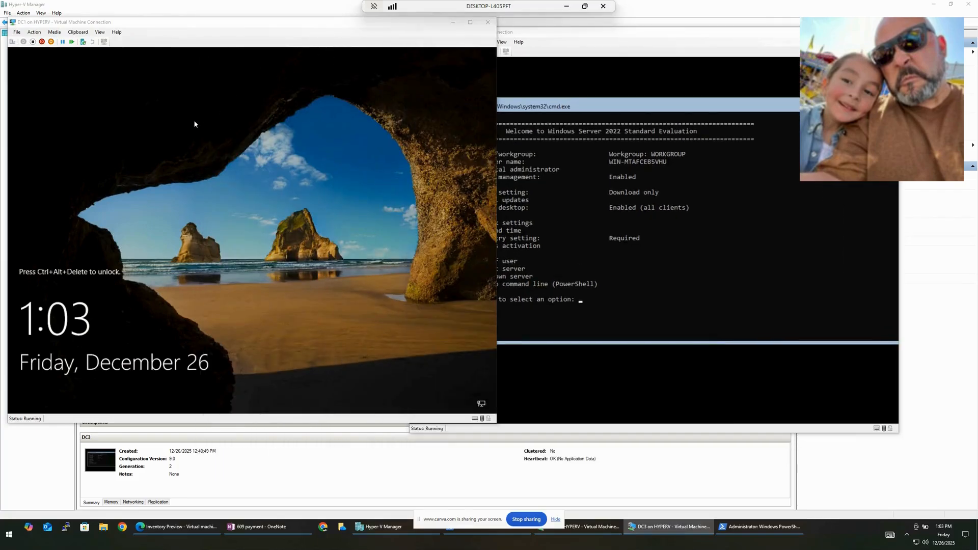
Unlock DC1 by signing in as HYPERV\Administrator with the account password.
left_click(34, 32)
left_click(45, 45)
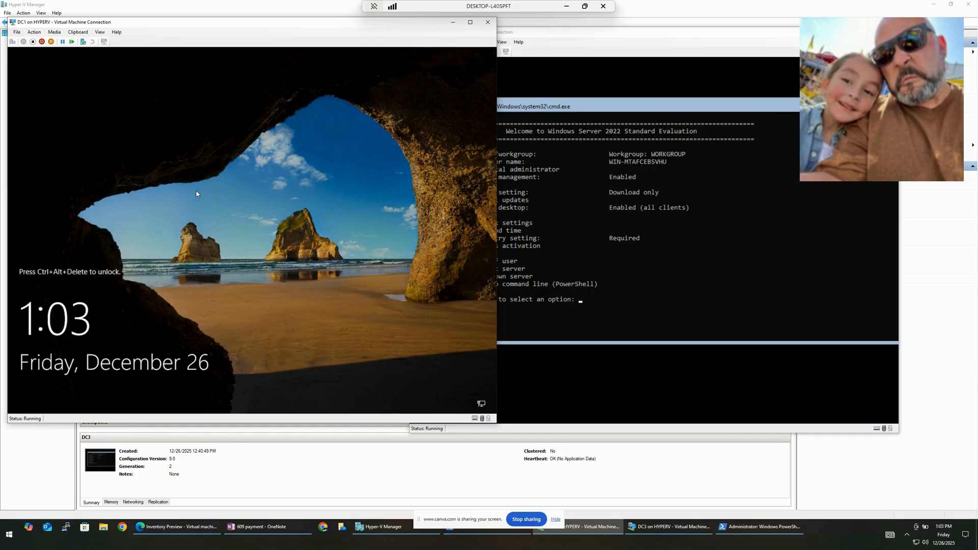
left_click(577, 171)
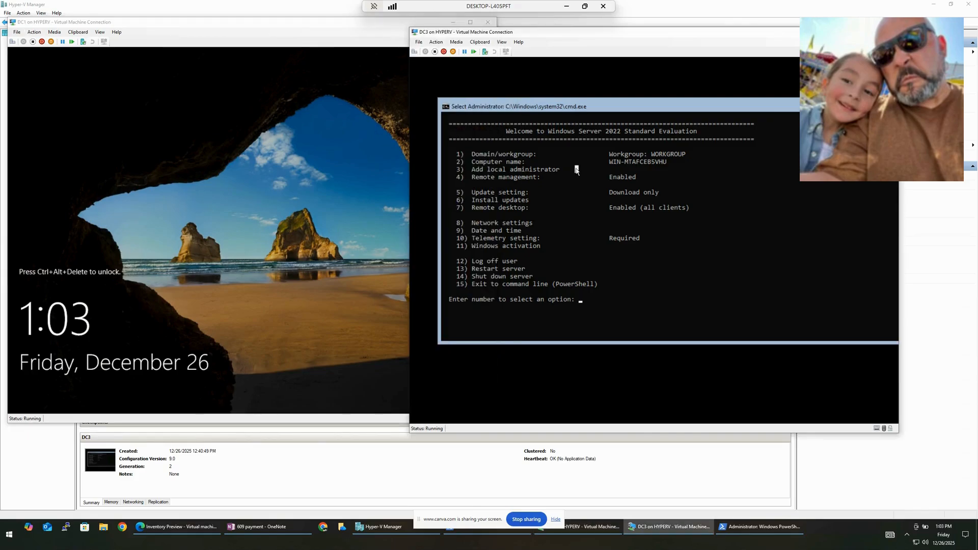
left_click(230, 156)
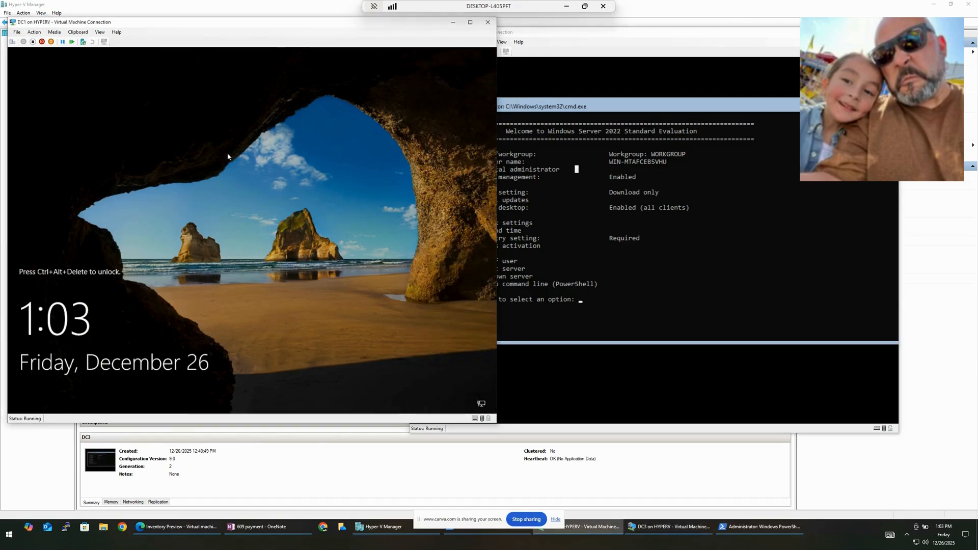
left_click(62, 33)
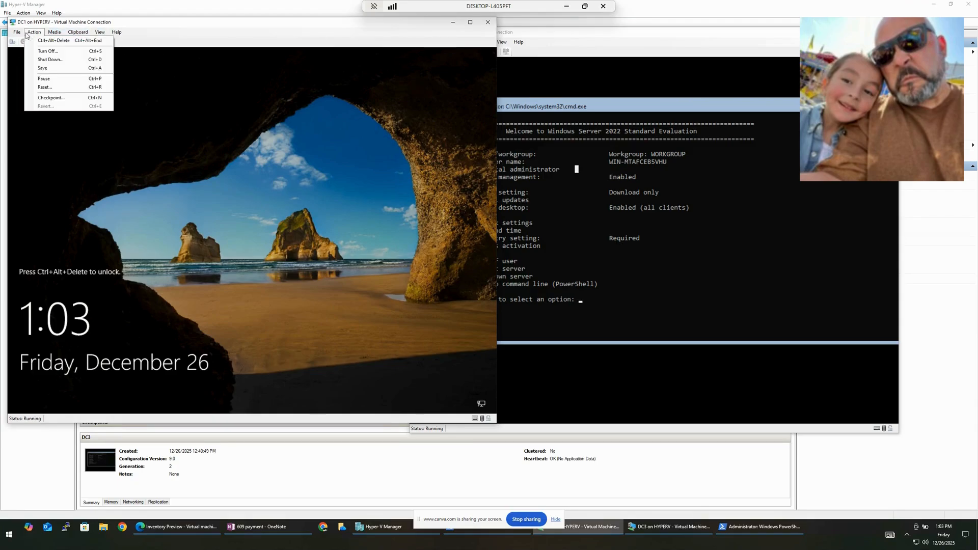
left_click(47, 41)
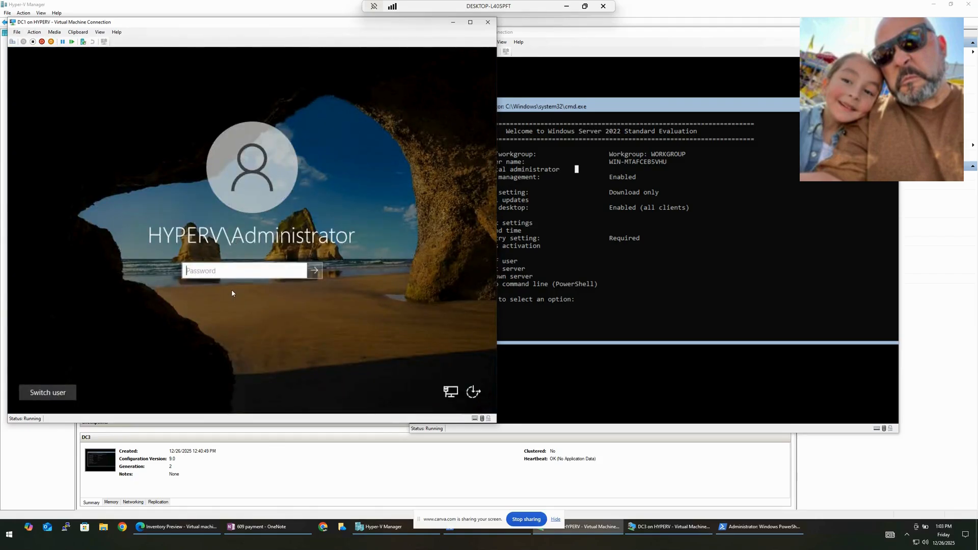
type("******")
key("Return")
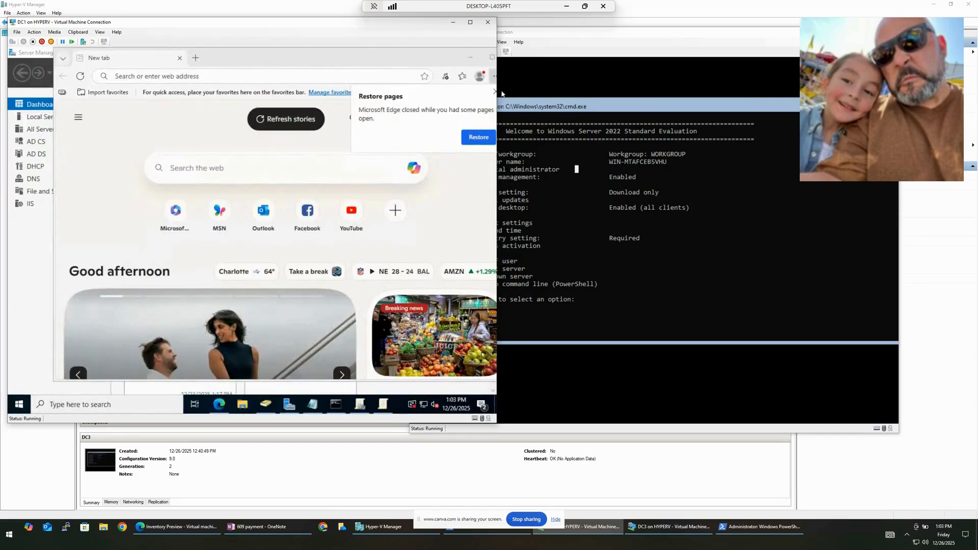
Clear the browser away on DC1 and check its IP address and DNS servers with ipconfig /all in Command Prompt.
left_click(468, 59)
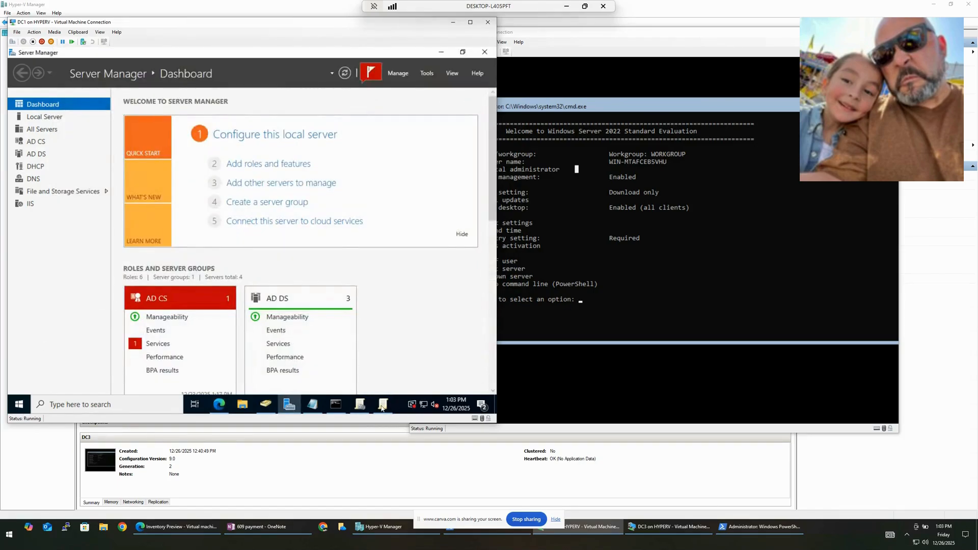
left_click(336, 410)
left_click(259, 247)
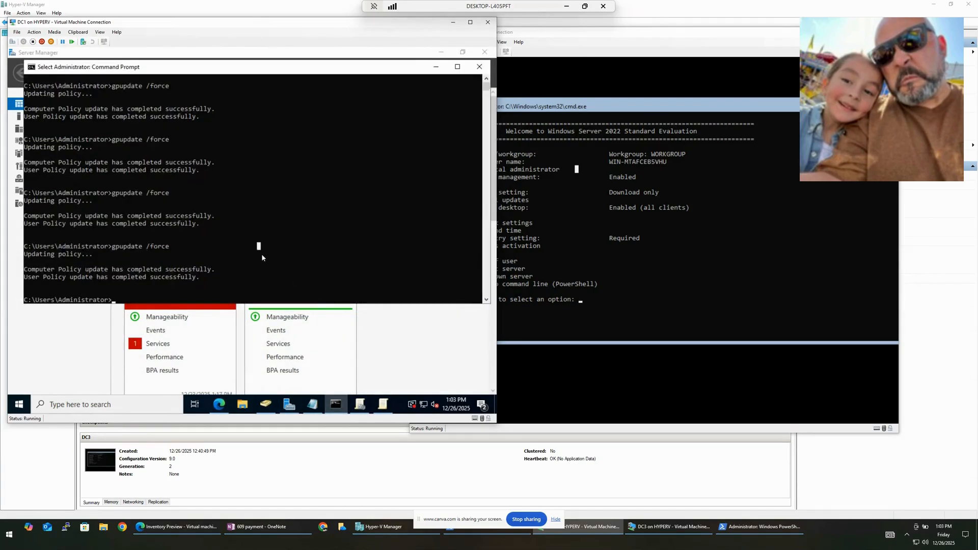
scroll(264, 257, "down", 4)
key("Escape")
type("ipc")
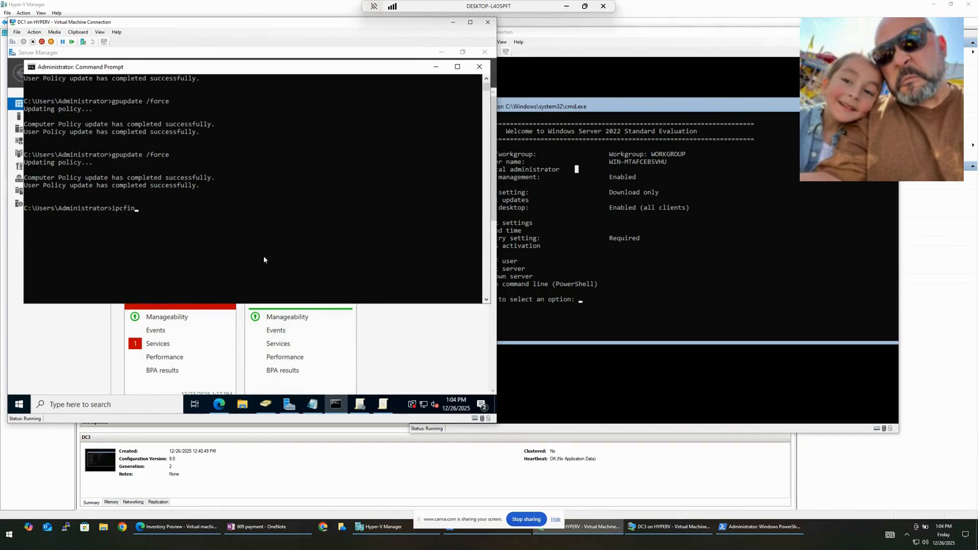
type("config")
key("Return")
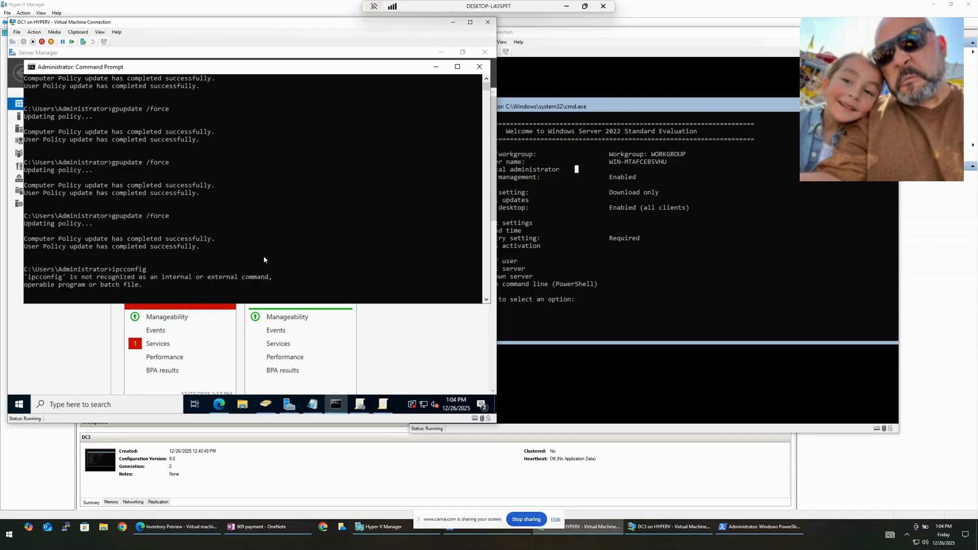
type("ipconfig /al")
key("Return")
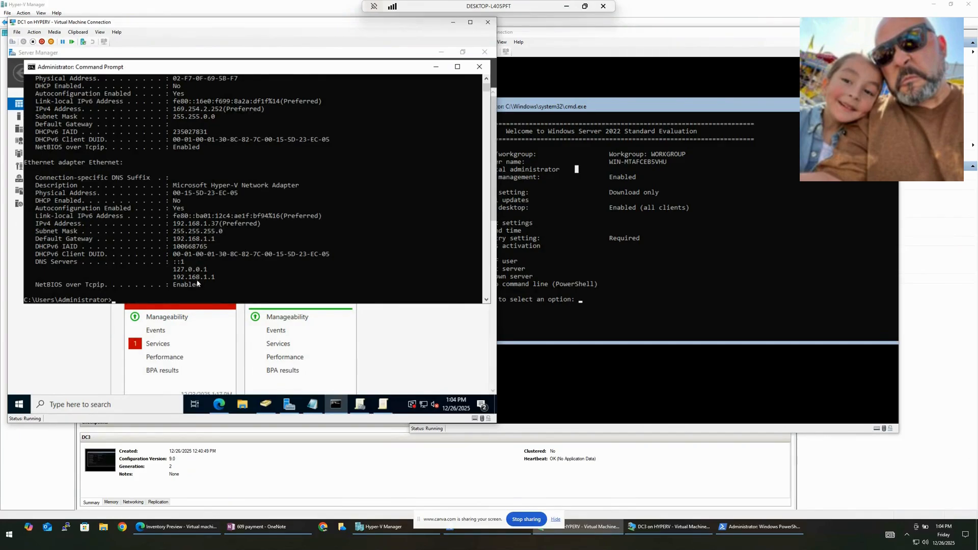
scroll(199, 277, "up", 1)
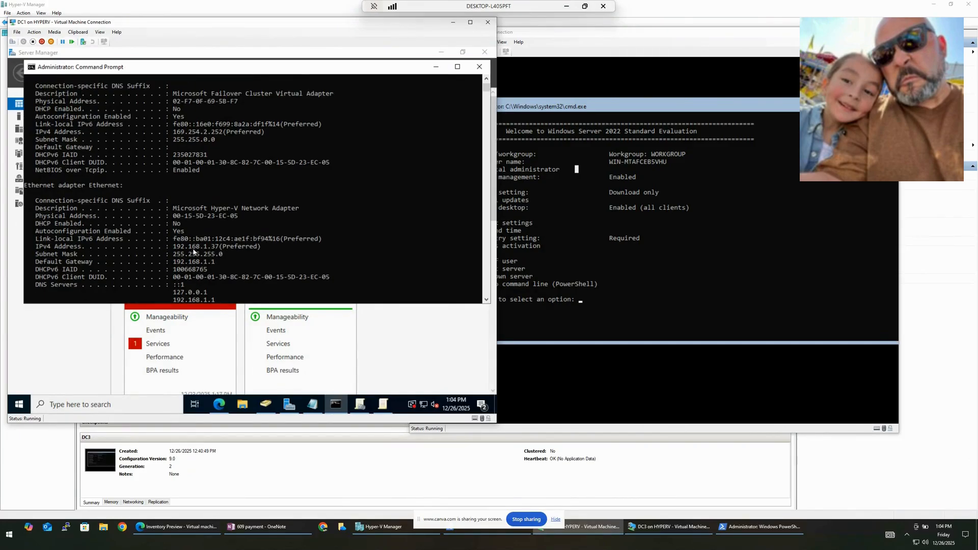
In DC3's SConfig network settings, set network adapter 1's preferred DNS server to 192.168.1.37.
left_click(569, 282)
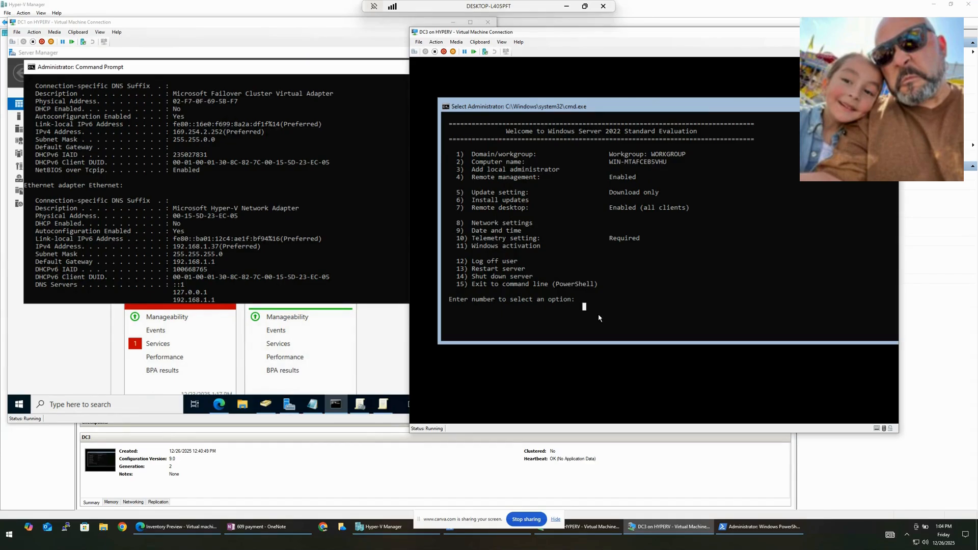
type("8")
key("Return")
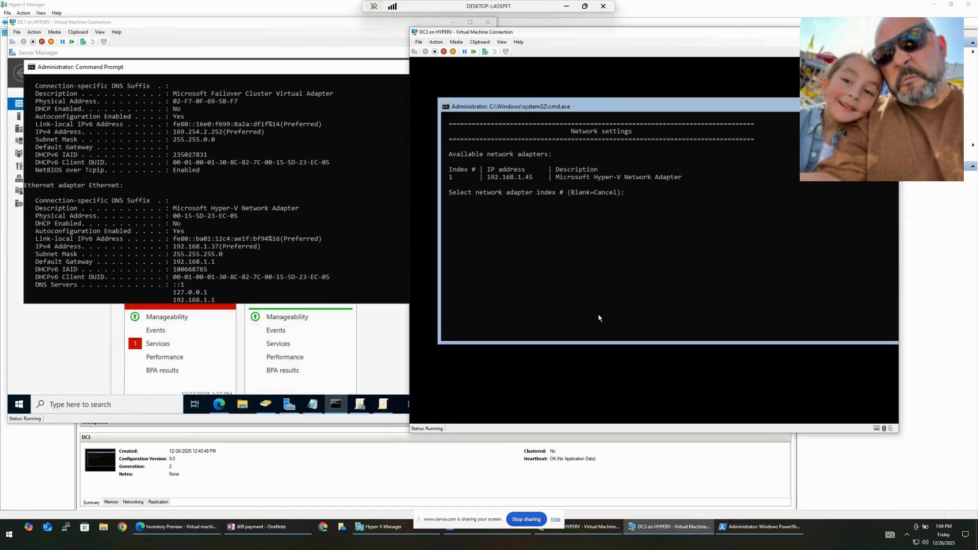
type("1")
key("Return")
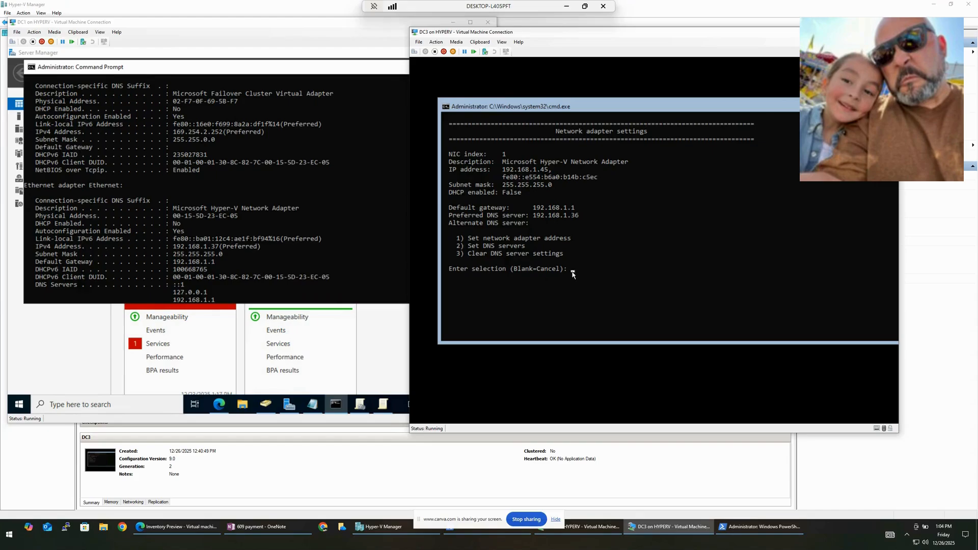
left_click(601, 269)
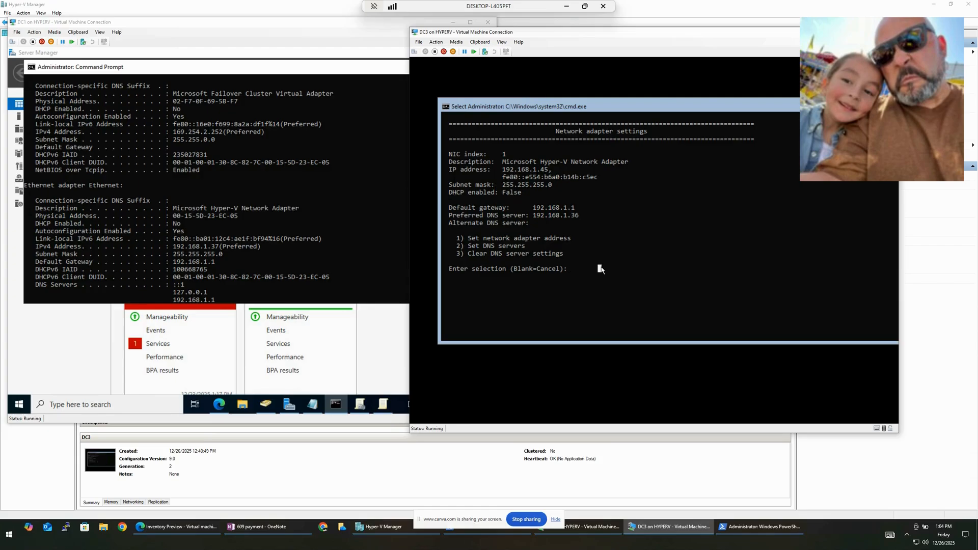
key("Escape")
type("2")
key("Return")
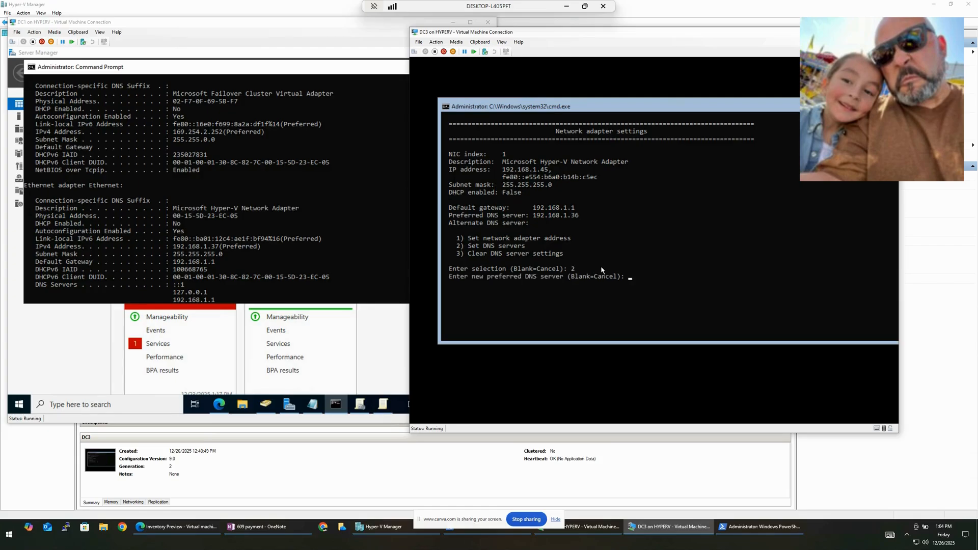
type("2")
key("BackSpace")
type("192.168.1.37")
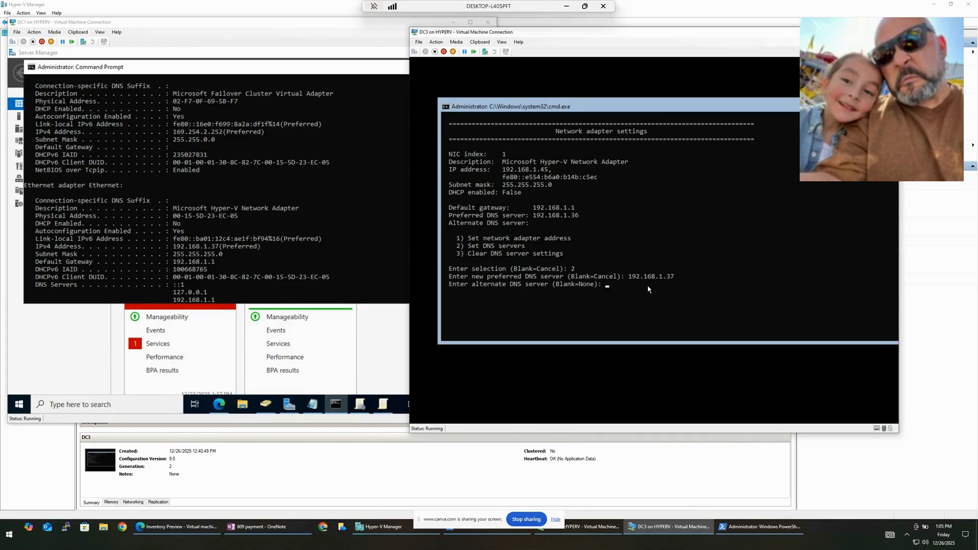
Set the adapter's alternate DNS server to 192.168.1.1 and return to the main SConfig options.
type("192.168.1.1")
key("Return")
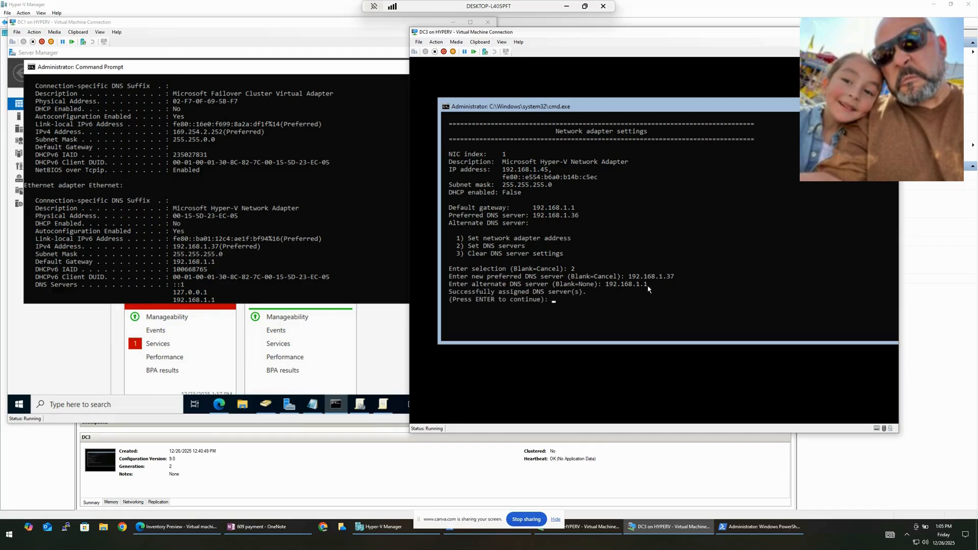
key("Return")
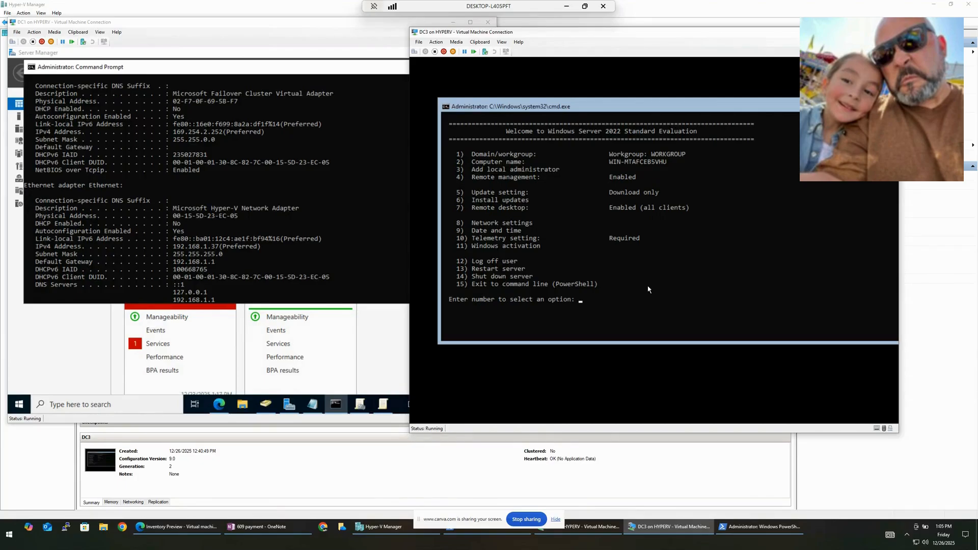
Start another domain join for DC3 and enter HyperV.local as the domain name.
type("1")
key("Return")
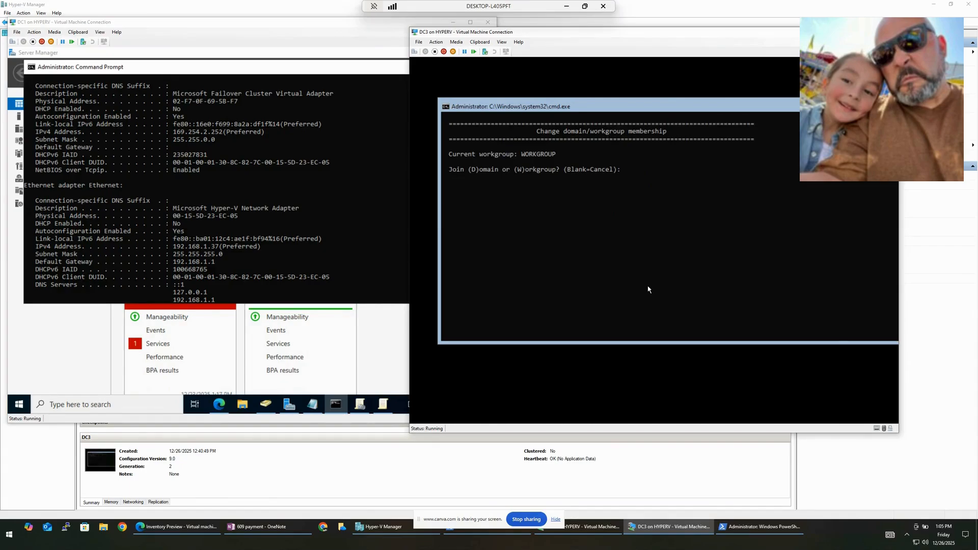
type("d")
key("Return")
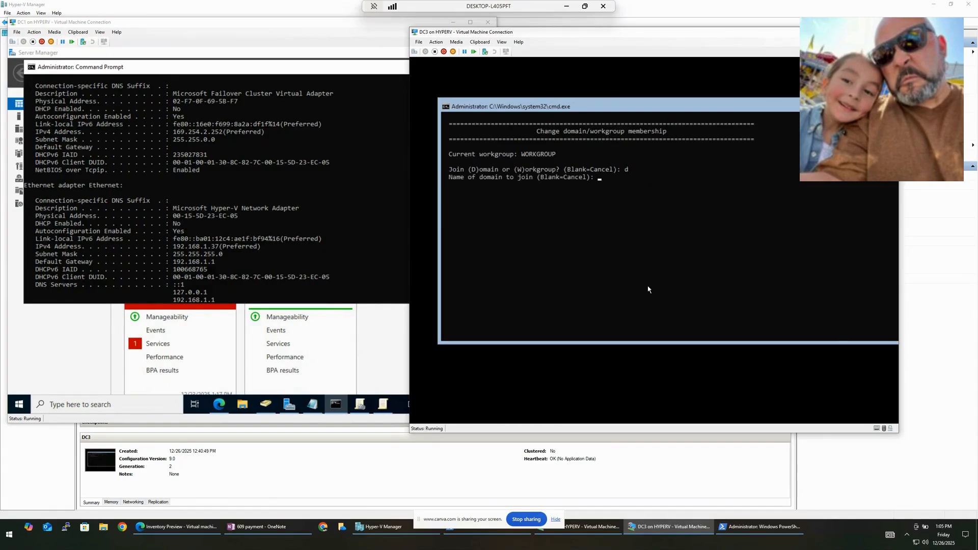
type("HyperV.localk")
key("BackSpace")
Check the domain name in DC1's Local Server properties in Server Manager, and return to the DC3 domain prompt.
left_click(112, 343)
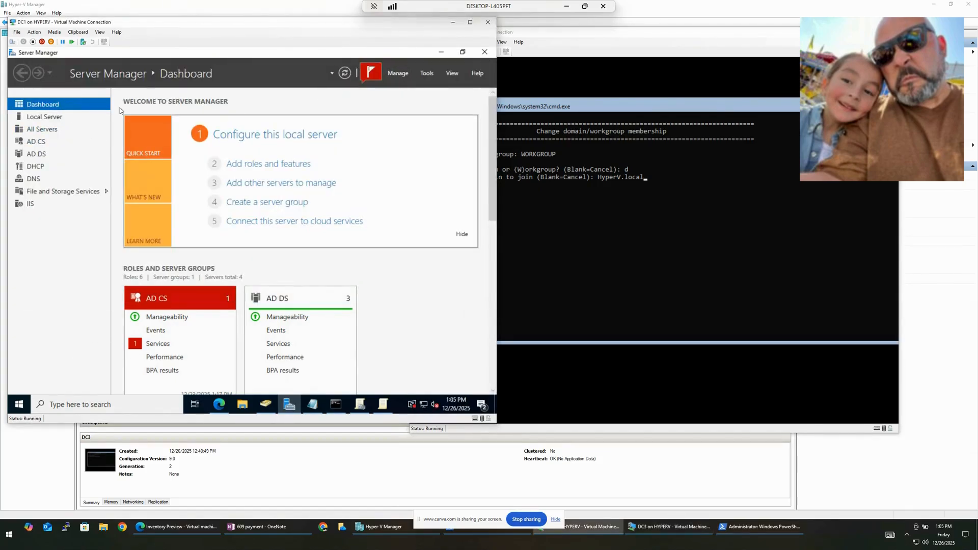
left_click(50, 128)
left_click(102, 118)
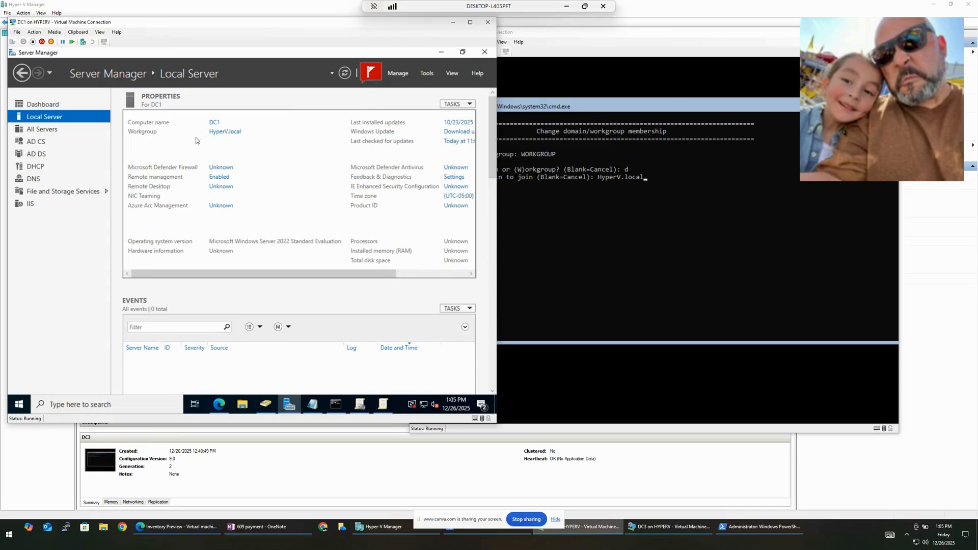
left_click(660, 186)
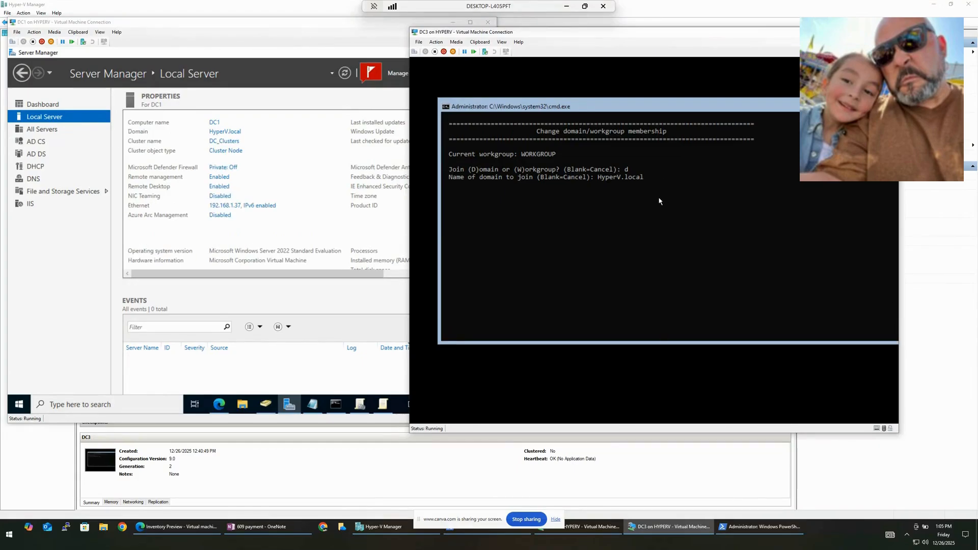
left_click(653, 200)
key("Return")
left_click(573, 199)
key("Return")
left_click_drag(541, 237, 548, 243)
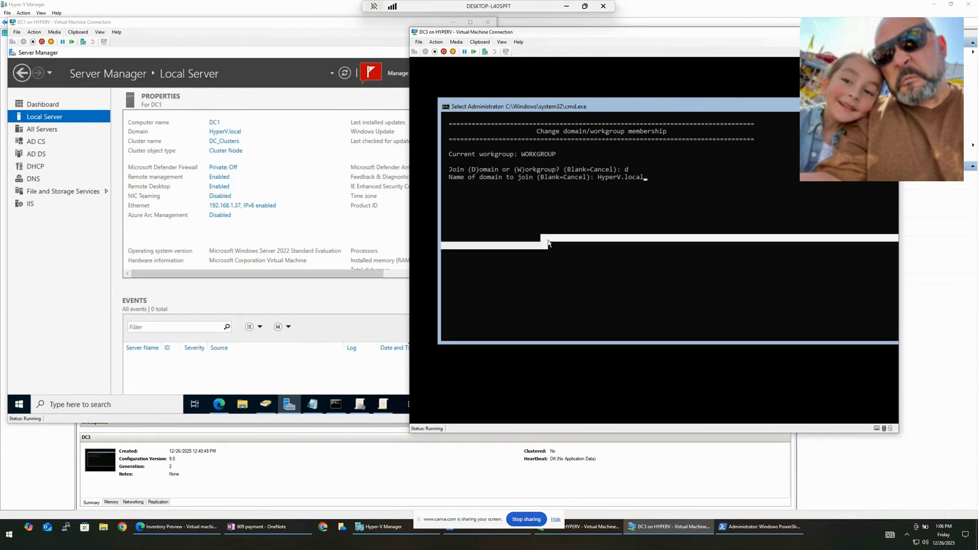
right_click(588, 202)
double_click(618, 177)
right_click(620, 180)
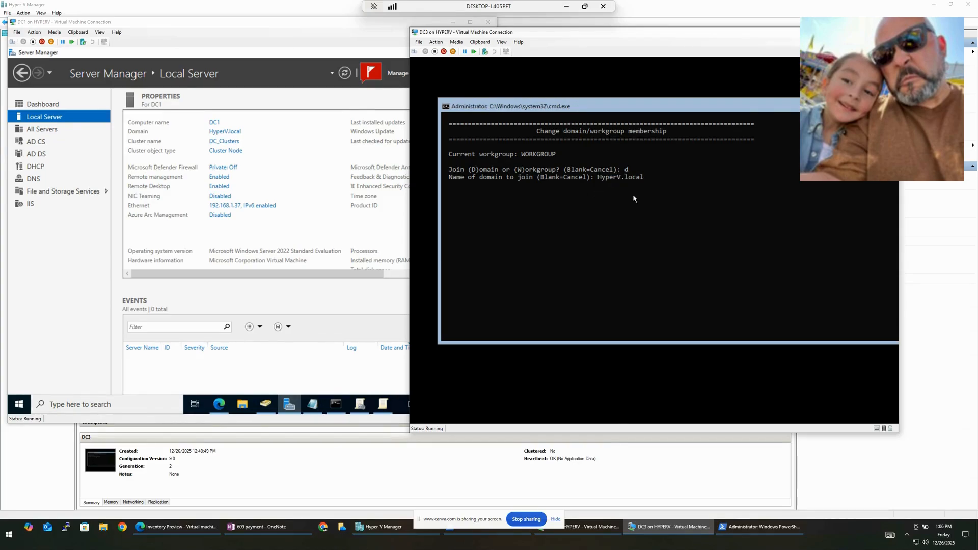
Clear the domain name at DC3's join prompt, re-enter HyperV.local, and submit it.
key("BackSpace")
key("BackSpace")
key("BackSpace")
key("BackSpace")
key("BackSpace")
key("BackSpace")
key("BackSpace")
key("BackSpace")
key("BackSpace")
key("BackSpace")
key("BackSpace")
right_click(633, 198)
key("BackSpace")
key("BackSpace")
key("BackSpace")
key("BackSpace")
key("BackSpace")
key("BackSpace")
key("BackSpace")
key("BackSpace")
key("BackSpace")
key("BackSpace")
key("BackSpace")
key("BackSpace")
type("2")
type("Hyper")
type("V.local")
key("Return")
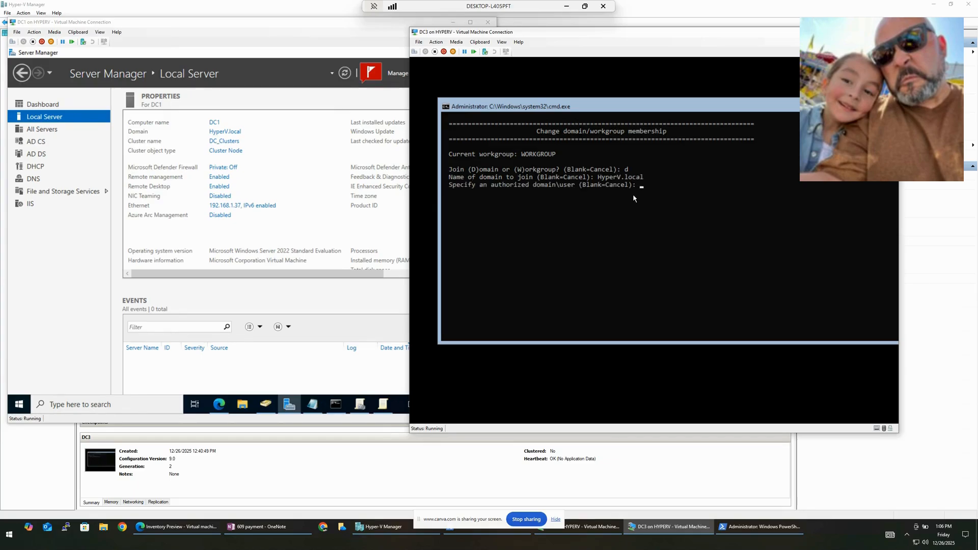
Authorize the domain join with the Hyperv\Administrator account and its password.
type("Hyperv\\Administrator")
key("Return")
type("*********")
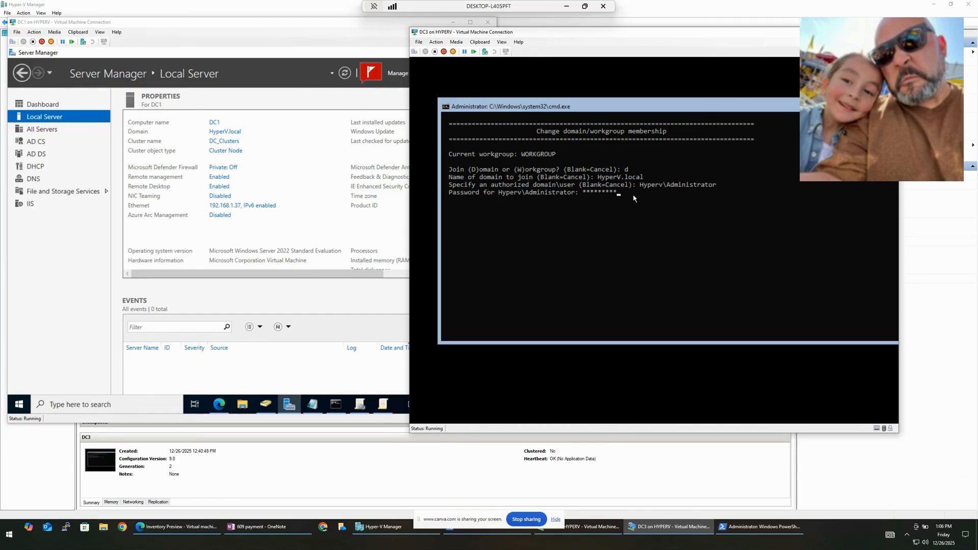
key("Return")
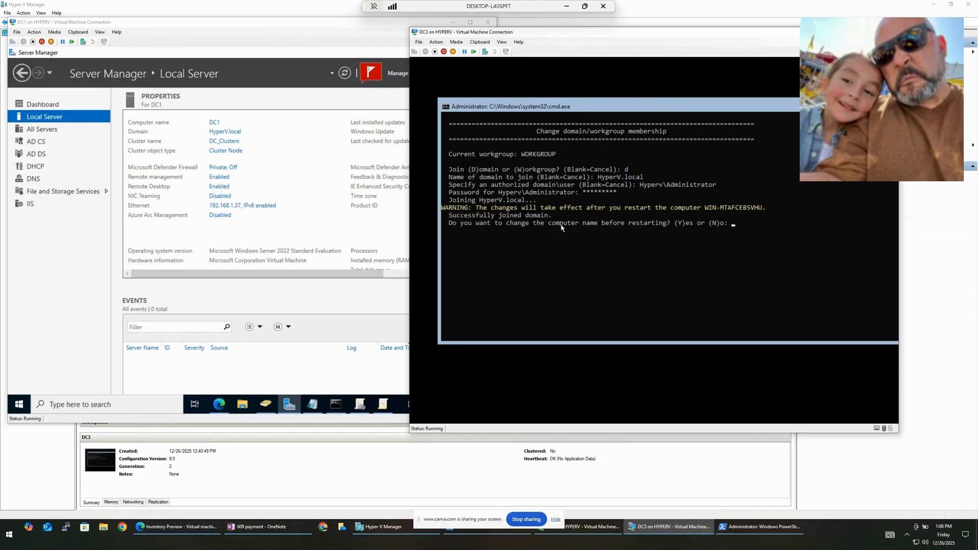
Rename the joined computer to DC3, authorize the change with the administrator password, and restart it.
type("y")
key("Return")
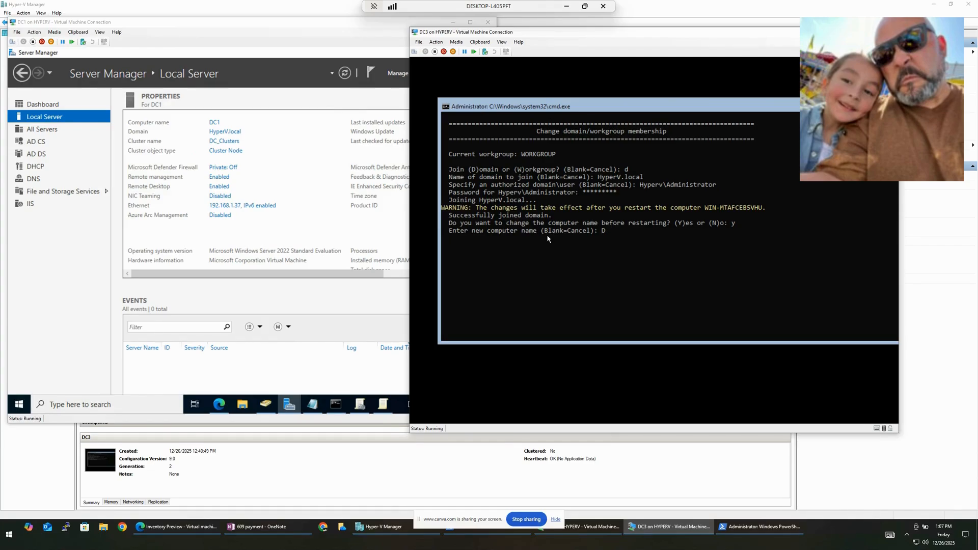
type("C3")
key("Return")
type("*********")
key("Return")
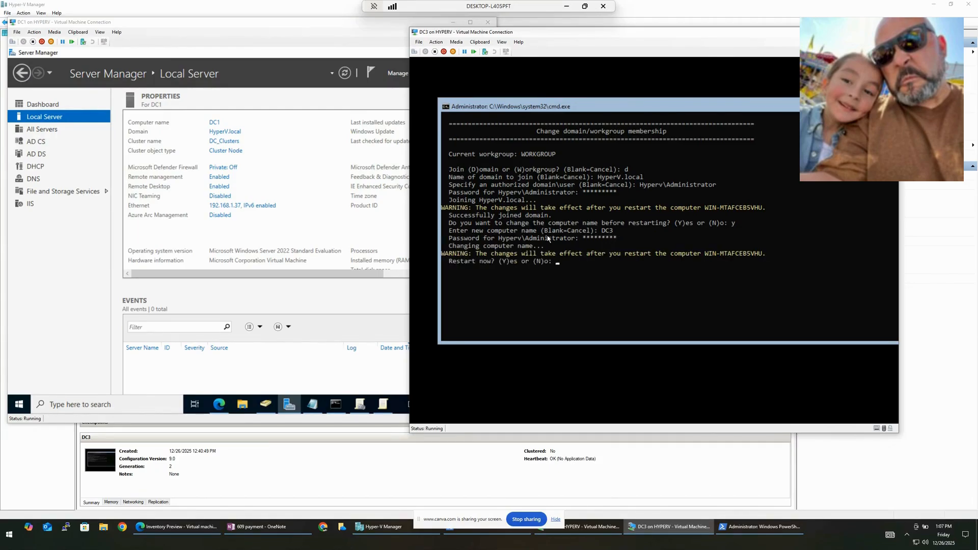
type("y")
key("Return")
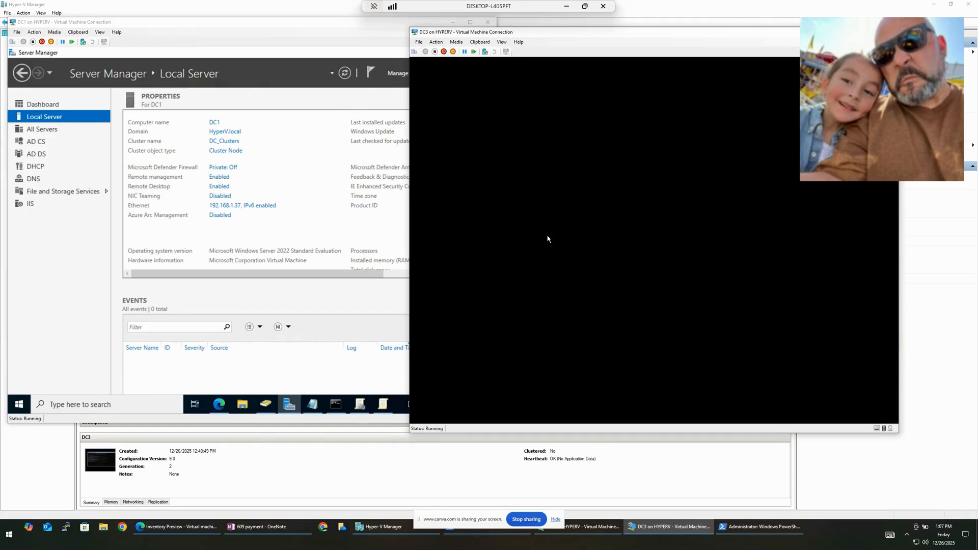
On DC1, open Active Directory Users and Computers and show the Domain Controllers container of HyperV.local.
left_click(341, 370)
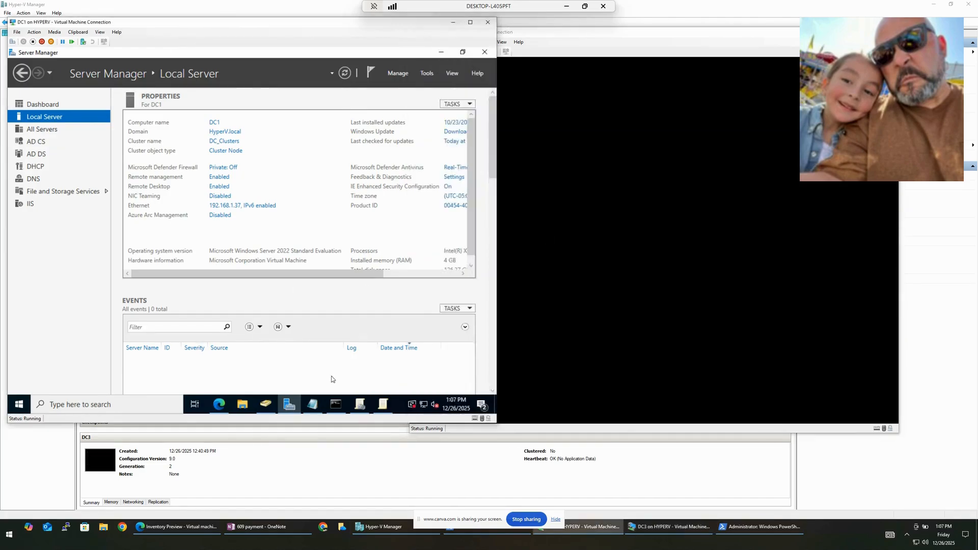
left_click(265, 406)
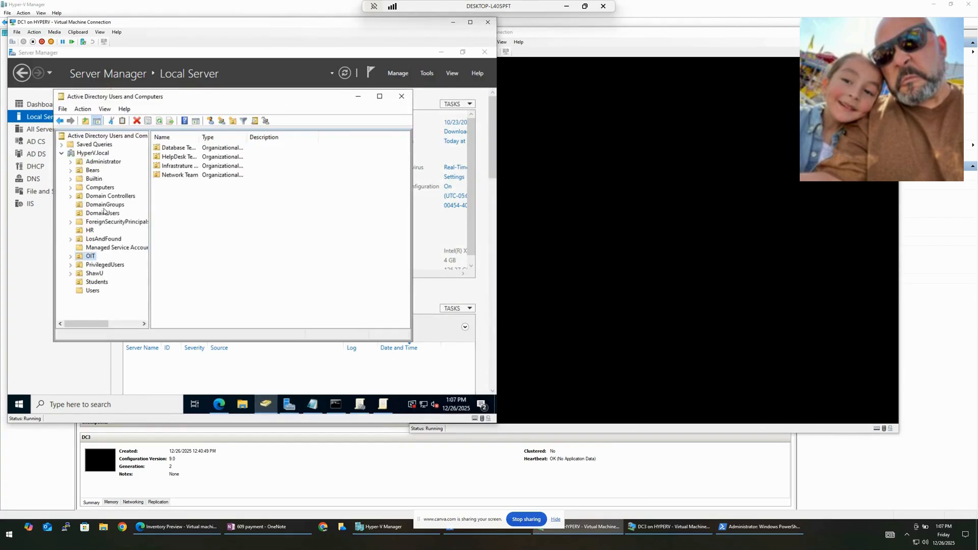
left_click(94, 196)
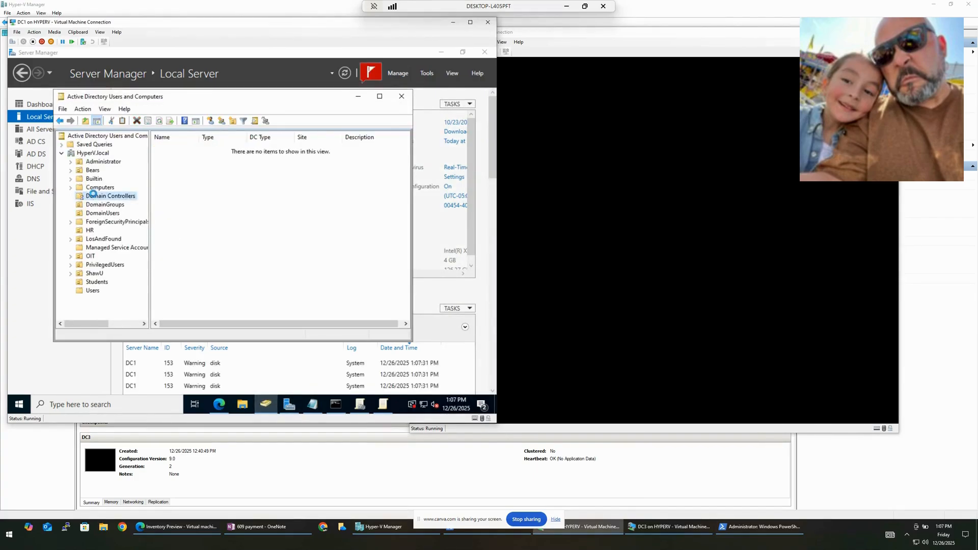
Refresh the Domain Controllers list repeatedly while DC3 restarts, checking for the new server.
right_click(231, 203)
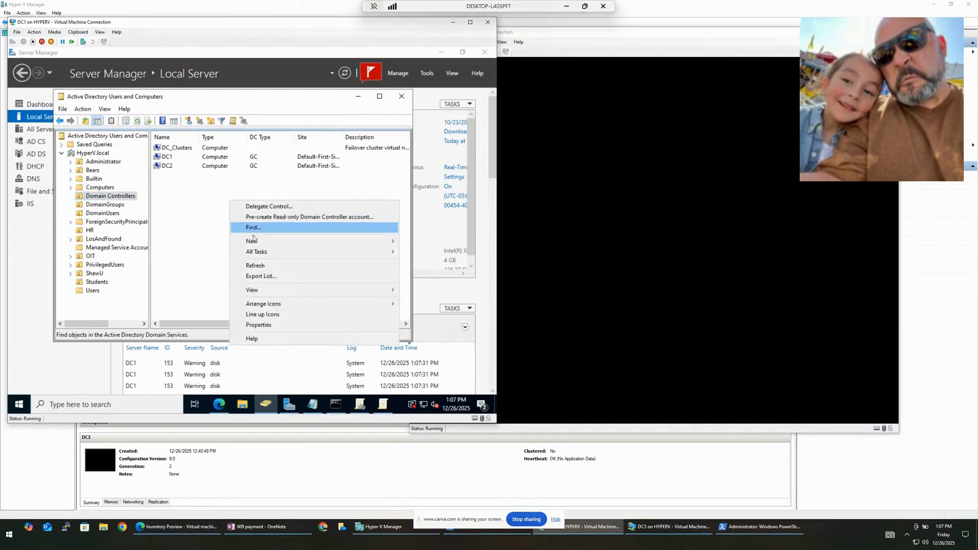
left_click(255, 266)
right_click(246, 237)
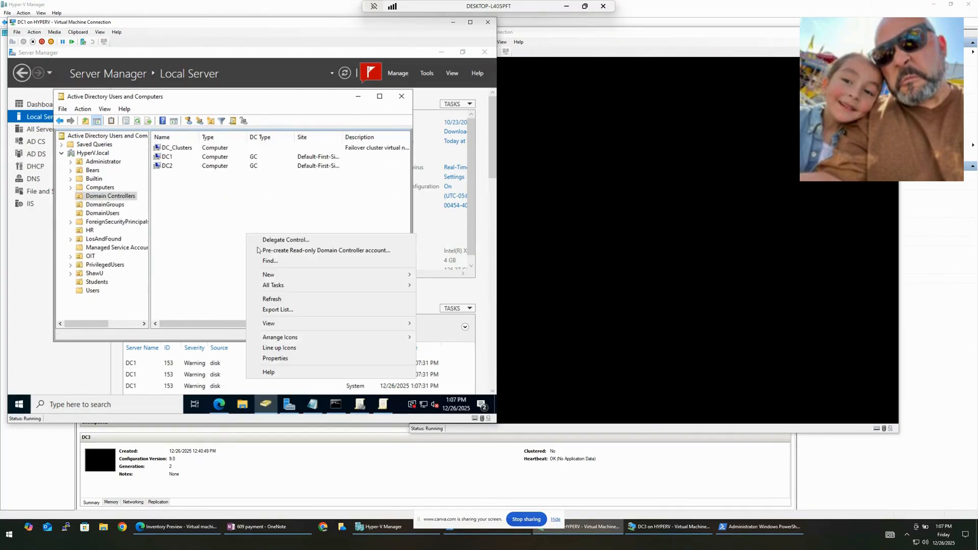
left_click(260, 297)
right_click(228, 226)
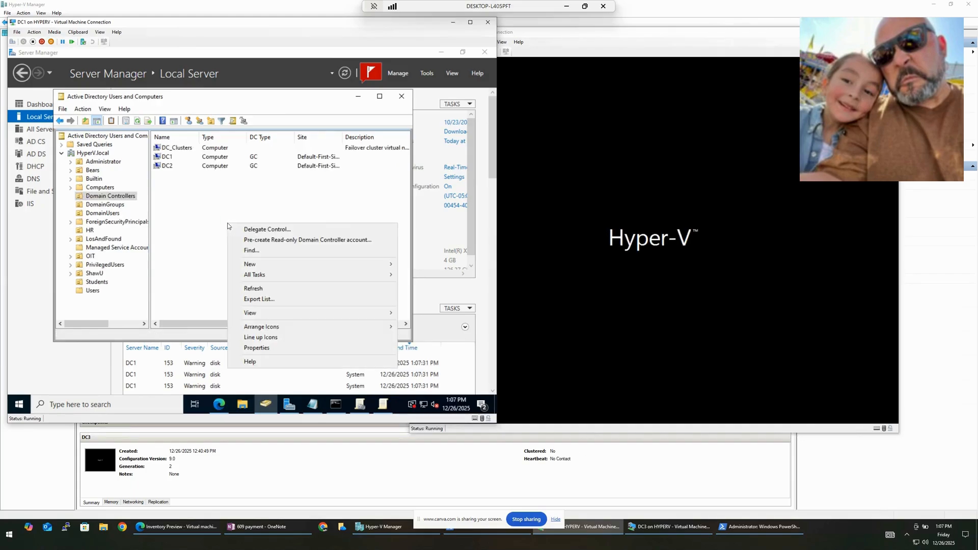
left_click(264, 289)
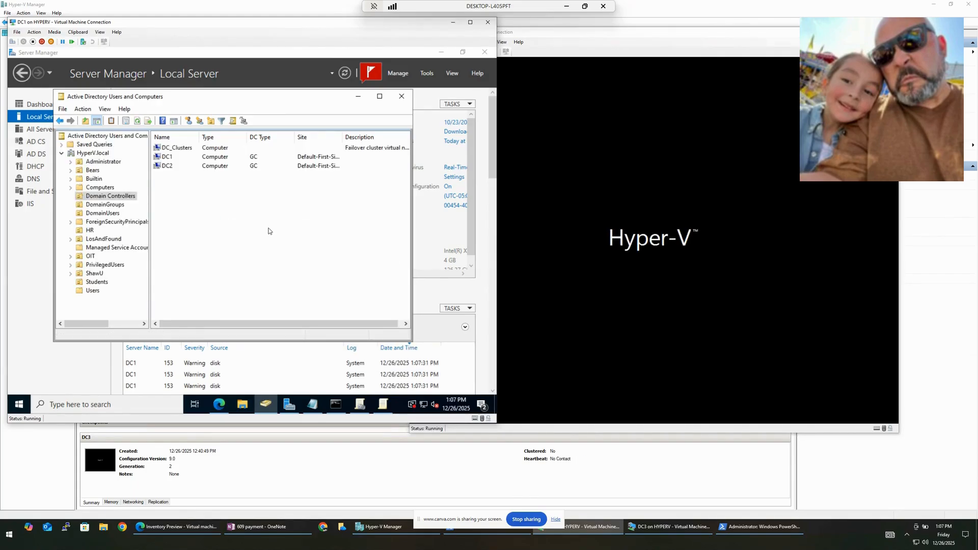
right_click(268, 231)
left_click(309, 298)
right_click(220, 241)
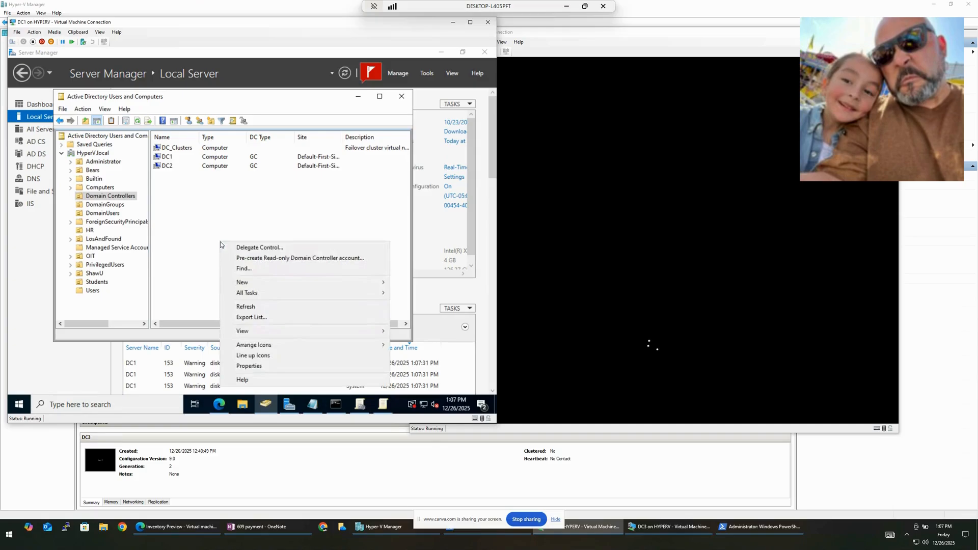
left_click(260, 305)
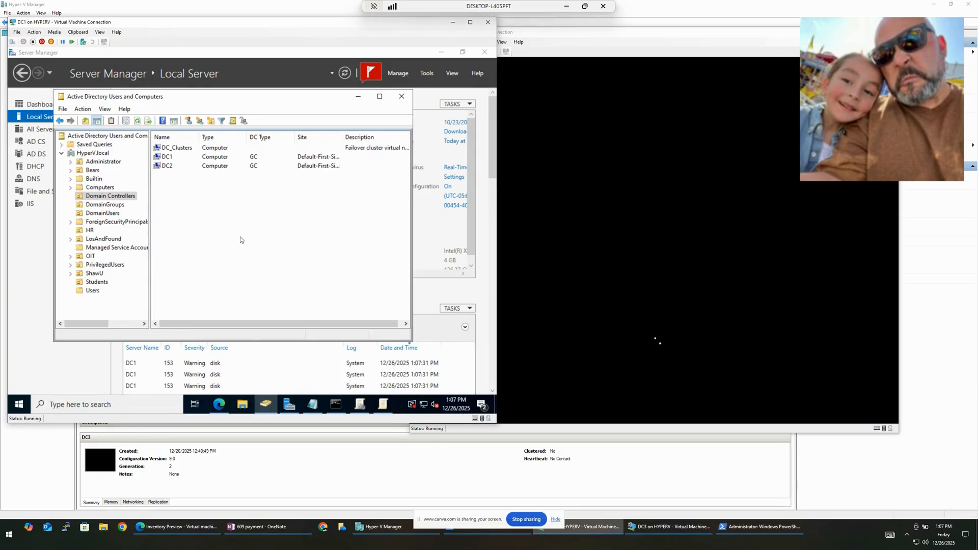
right_click(243, 245)
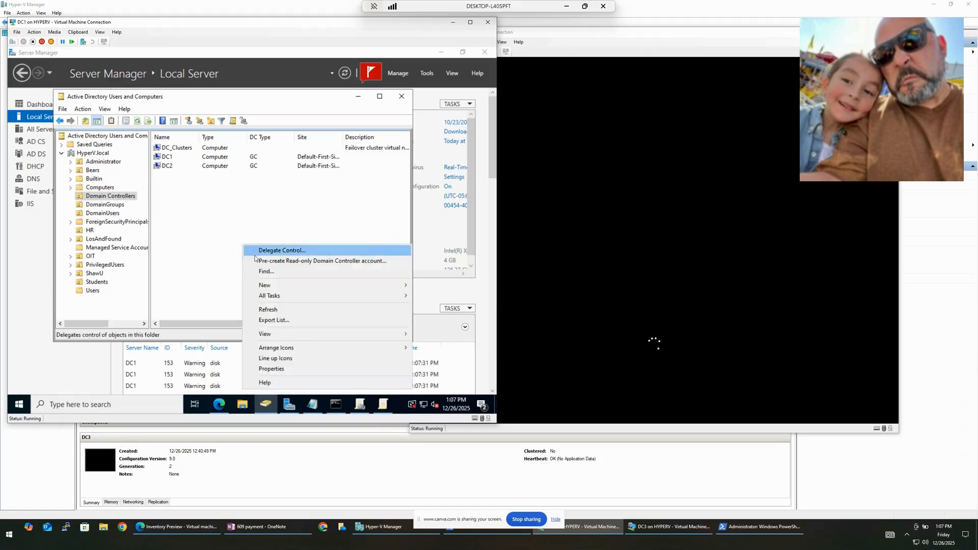
left_click(279, 309)
right_click(236, 227)
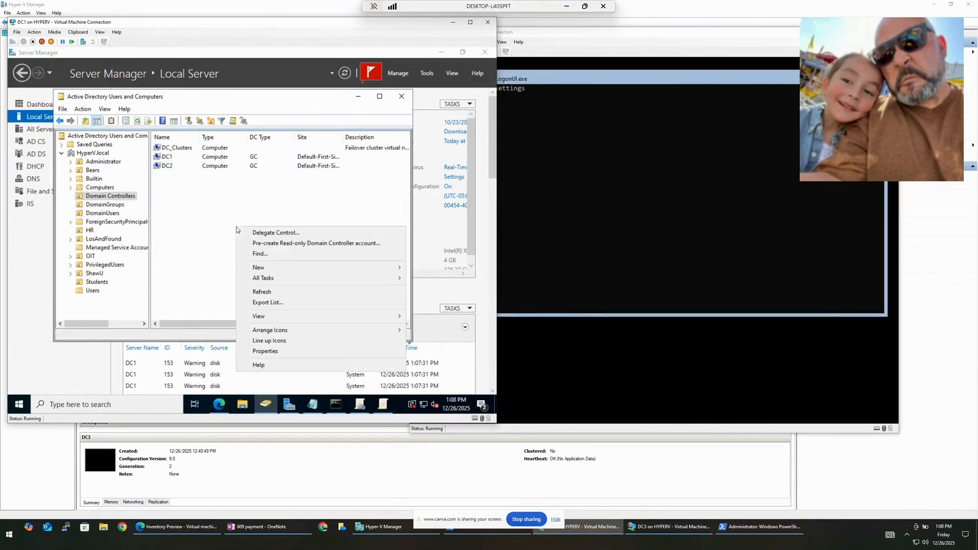
left_click(262, 292)
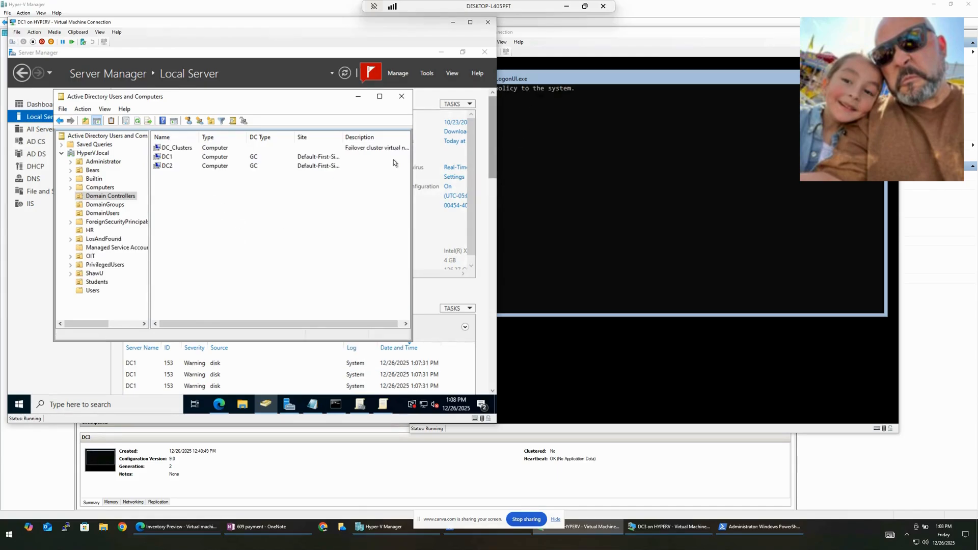
right_click(202, 260)
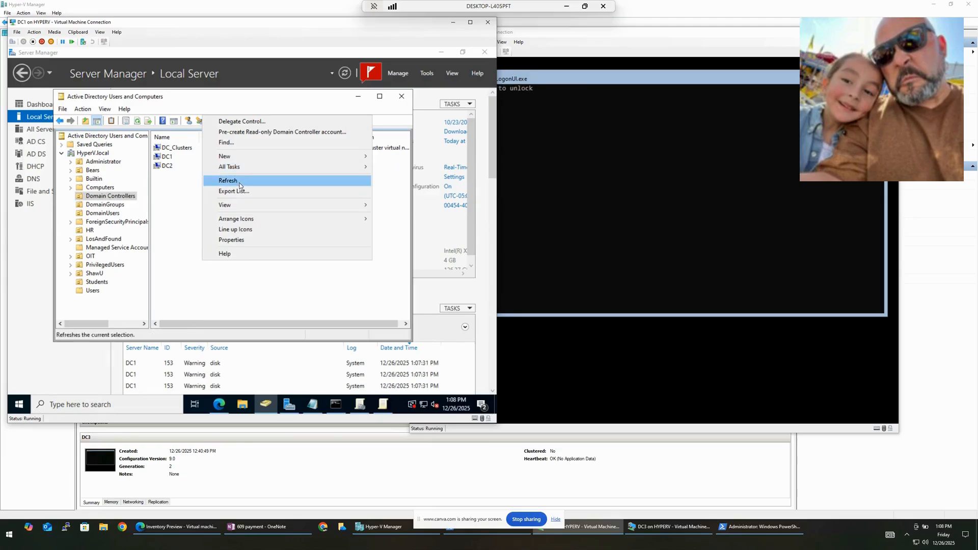
left_click(221, 179)
Look through the HyperV.local root and the Administrator unit, then return to Domain Controllers and refresh its list.
left_click(94, 153)
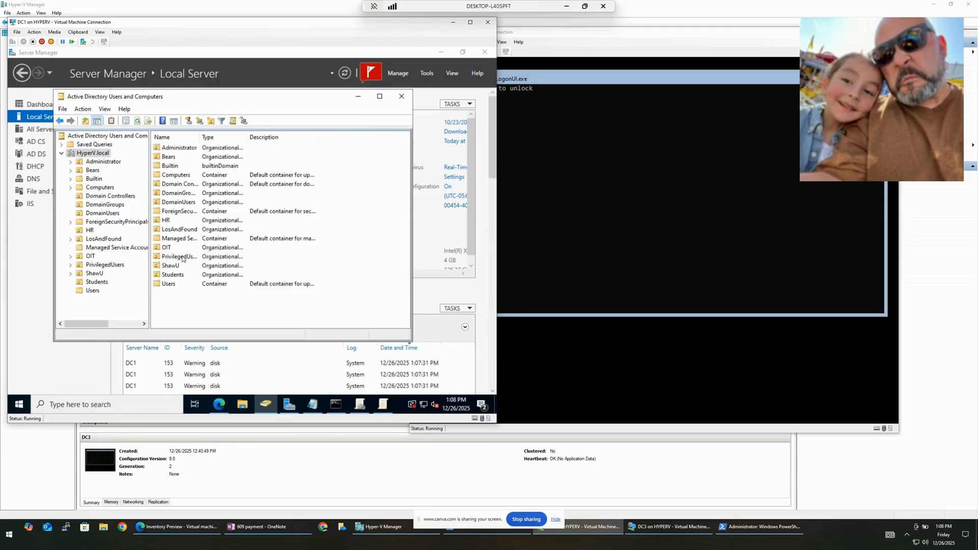
left_click(99, 162)
left_click(95, 154)
left_click(95, 162)
left_click(105, 196)
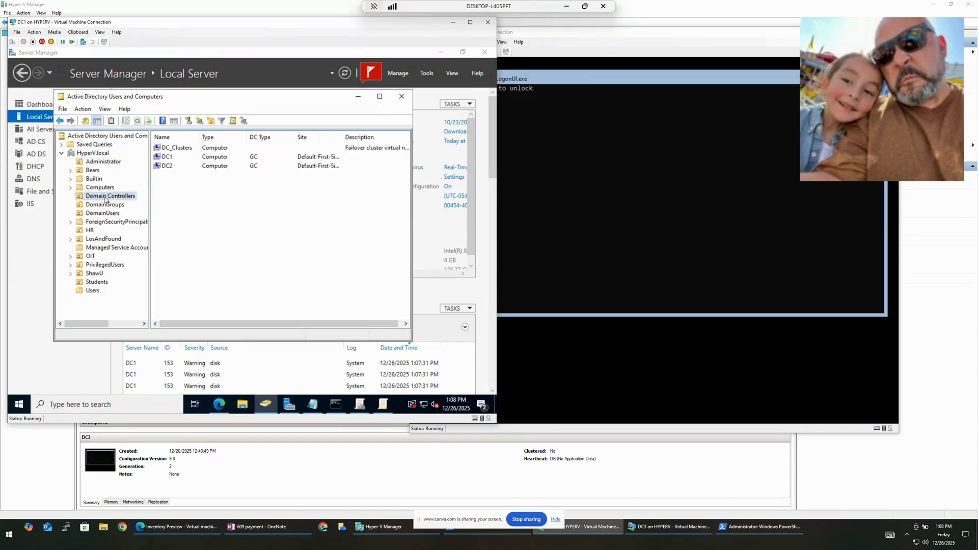
right_click(213, 191)
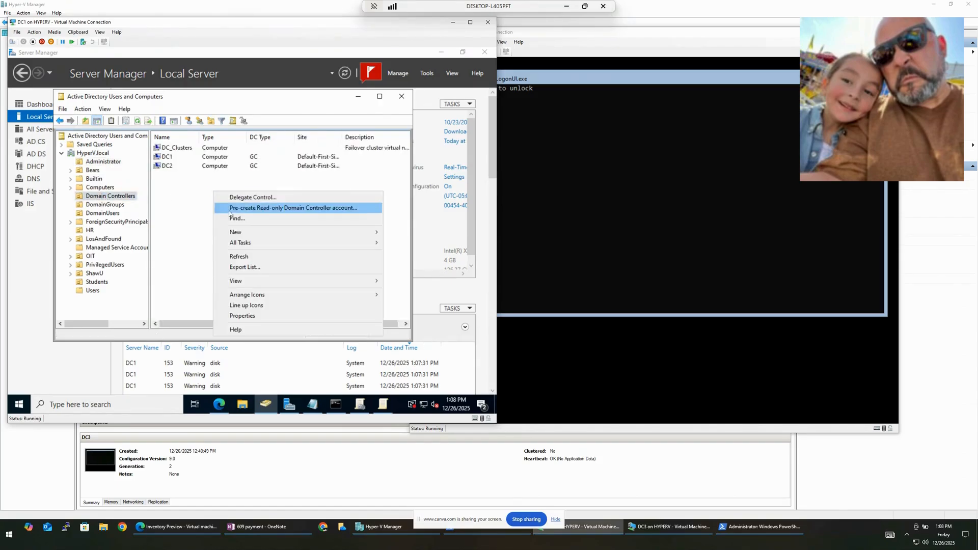
left_click(255, 257)
Send Ctrl+Alt+Delete to the DC3 virtual machine to bring up its Administrator sign-in prompt.
left_click(642, 212)
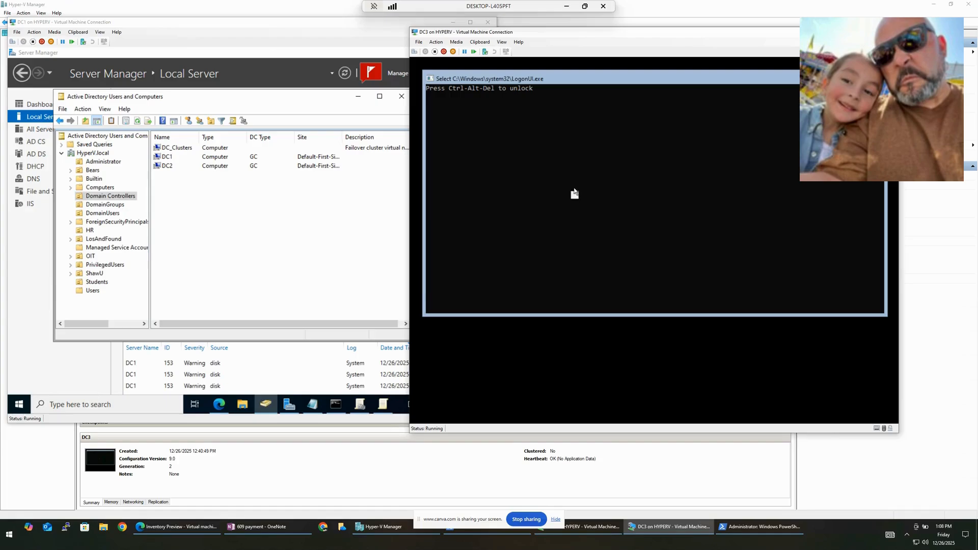
left_click(438, 42)
mouse_move(451, 51)
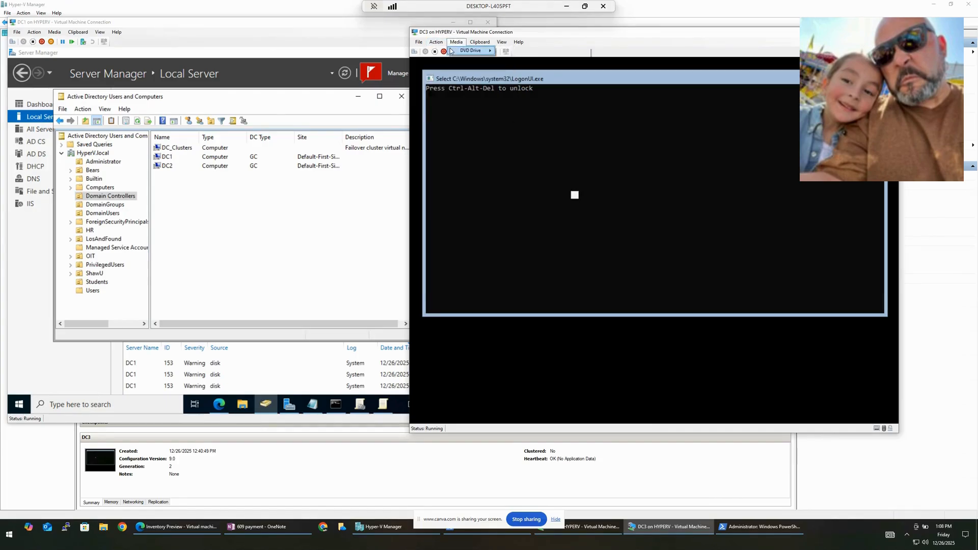
left_click(526, 141)
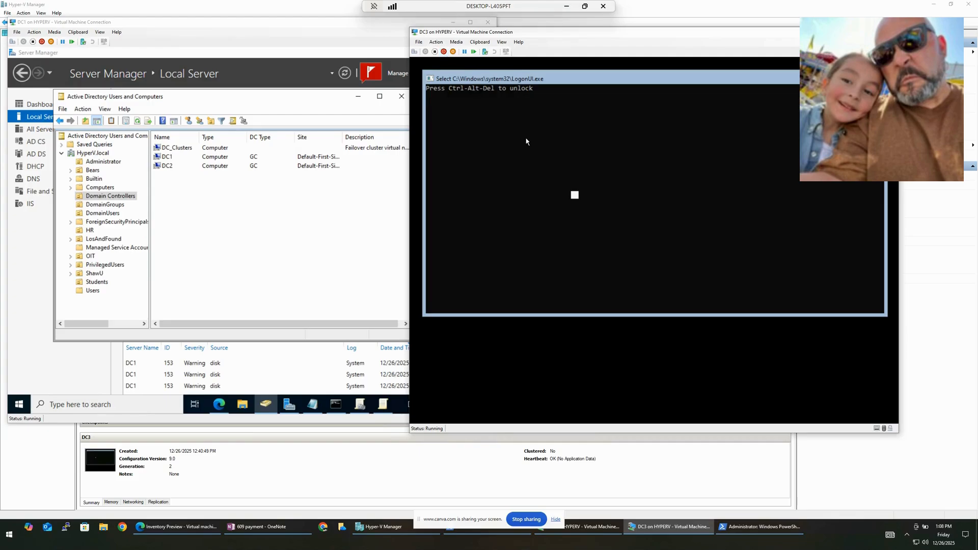
left_click(437, 42)
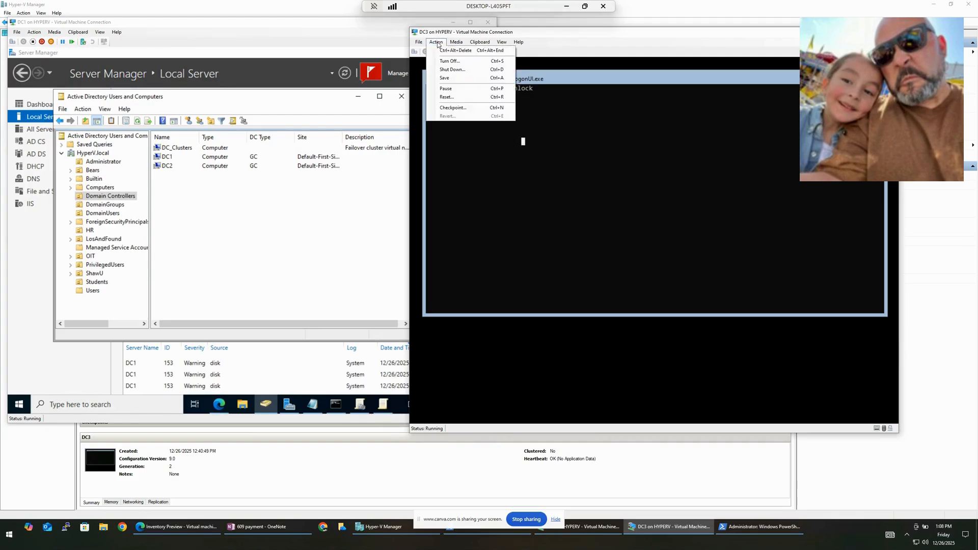
left_click(455, 51)
left_click(515, 118)
left_click(534, 148)
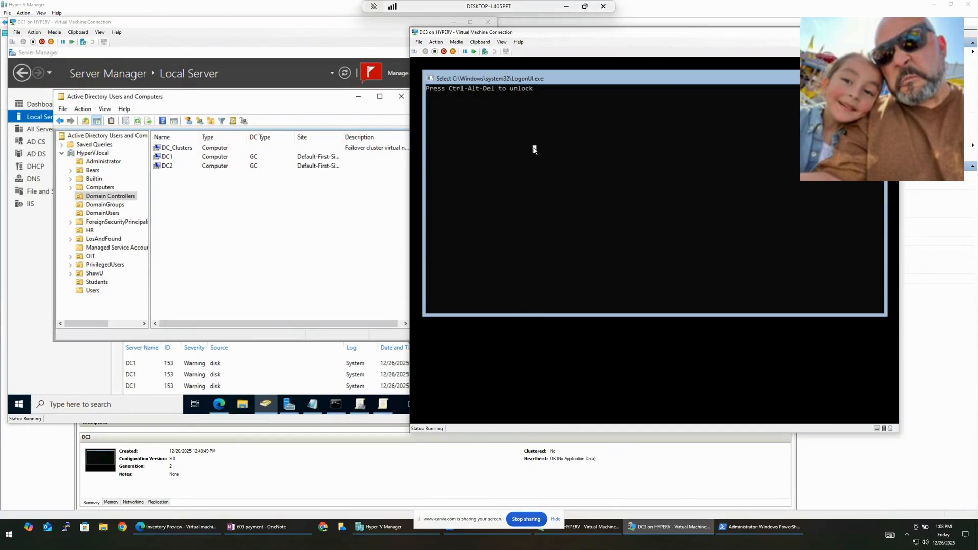
left_click(510, 128)
left_click(519, 96)
left_click_drag(457, 85, 495, 104)
left_click(436, 42)
left_click(443, 53)
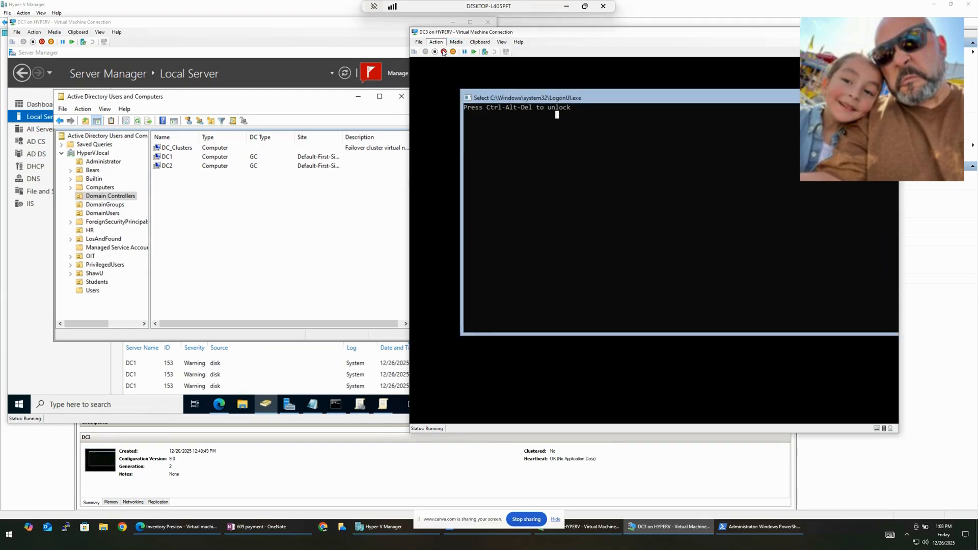
left_click(580, 145)
left_click(576, 147)
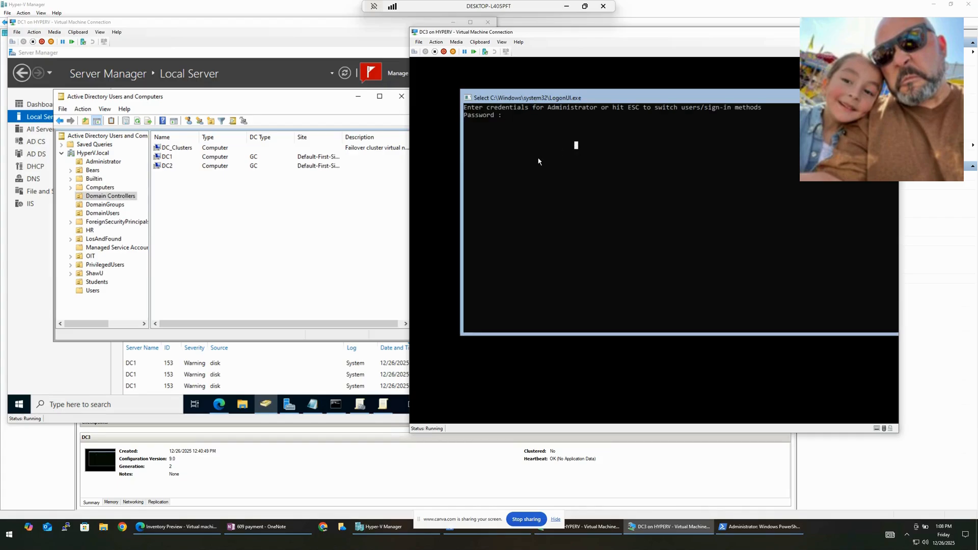
Sign in to DC3 as Administrator with the account password, retrying the password entry.
type("******")
key("Return")
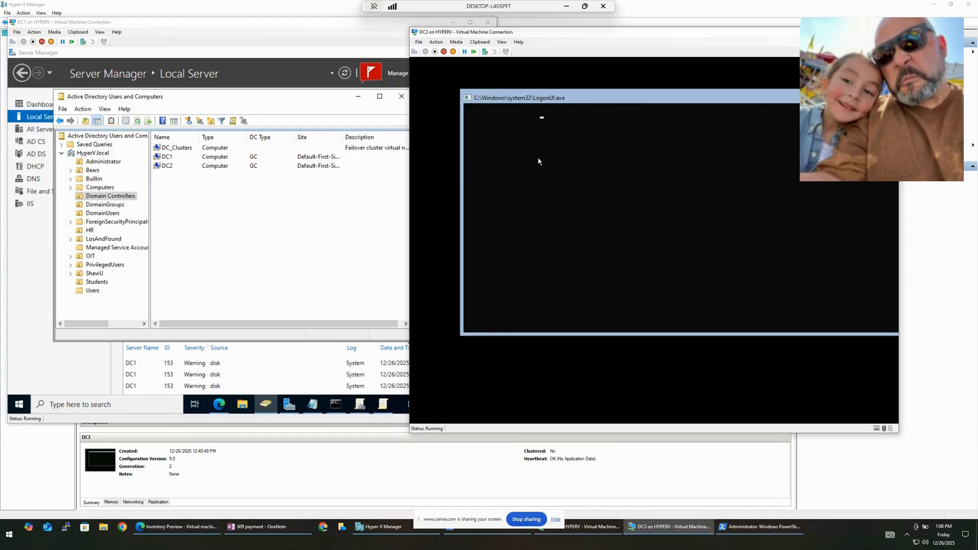
key("Return")
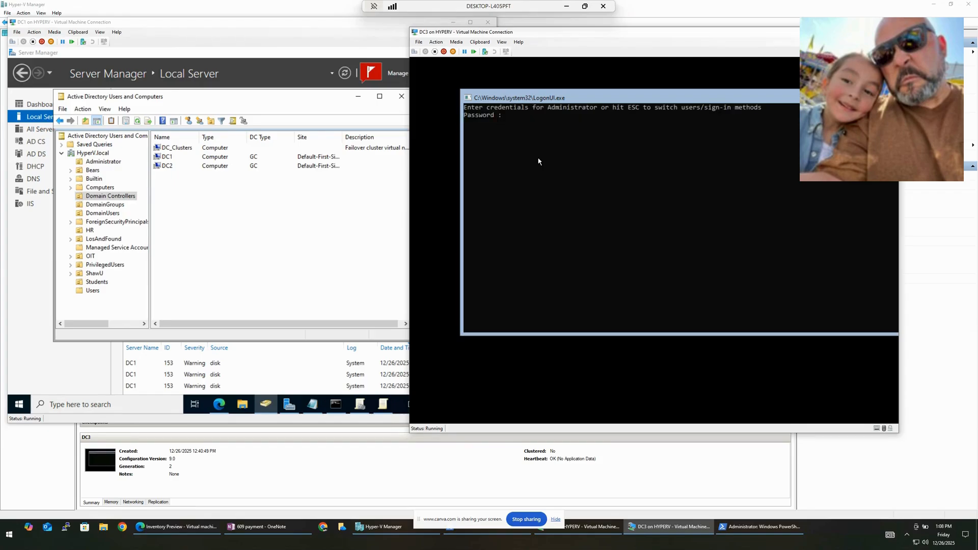
type("******")
key("Return")
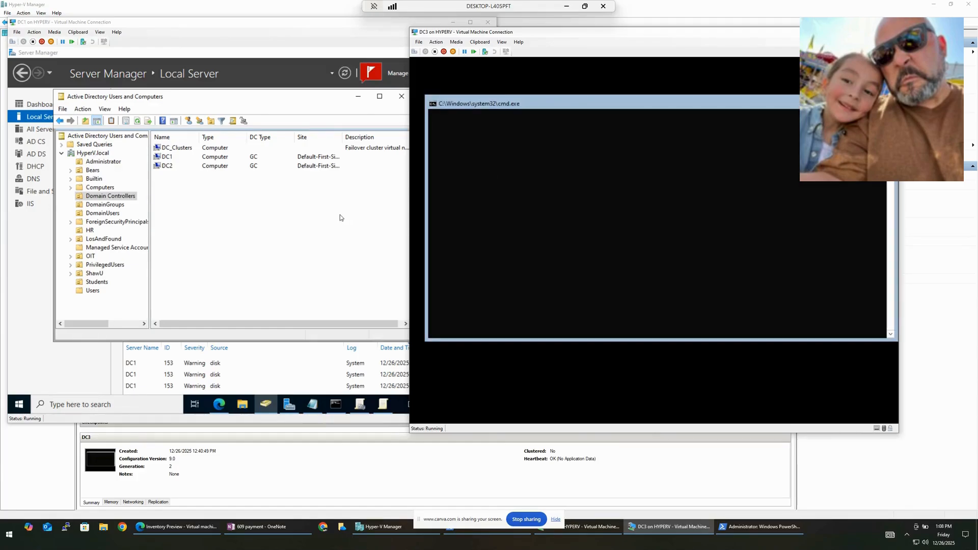
Refresh the Domain Controllers list, then check the other containers for DC3 and select it in Computers with the Name column widened.
right_click(217, 243)
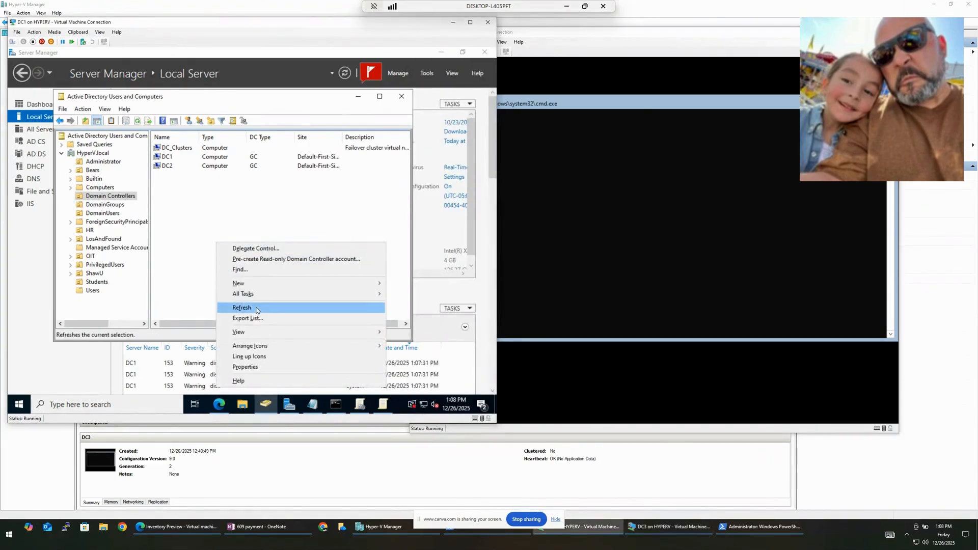
left_click(256, 306)
left_click(105, 204)
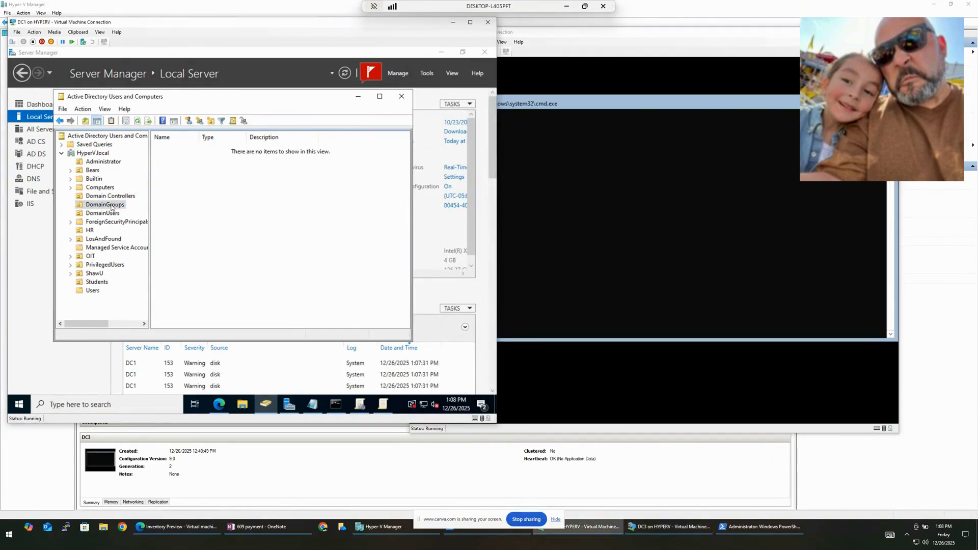
left_click(94, 179)
left_click(100, 187)
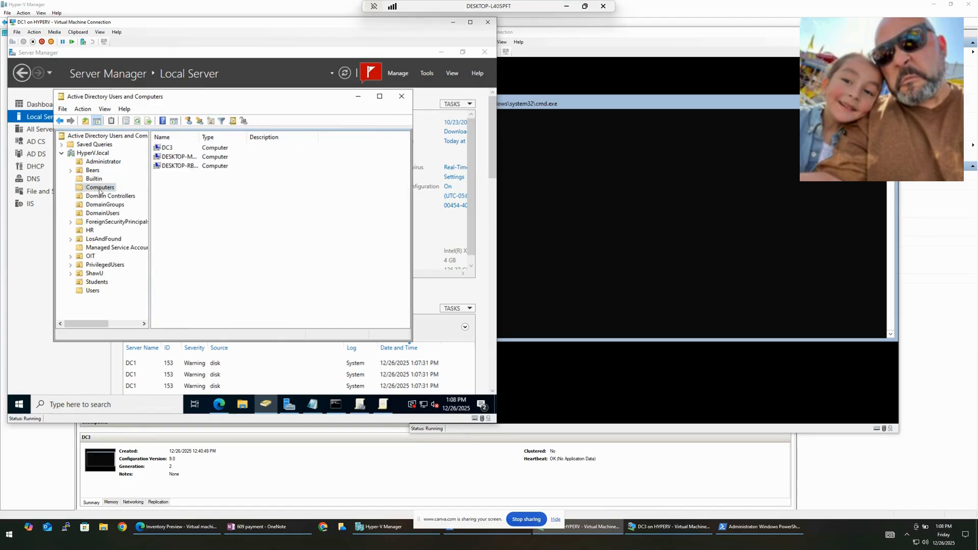
left_click_drag(199, 137, 289, 137)
left_click(179, 149)
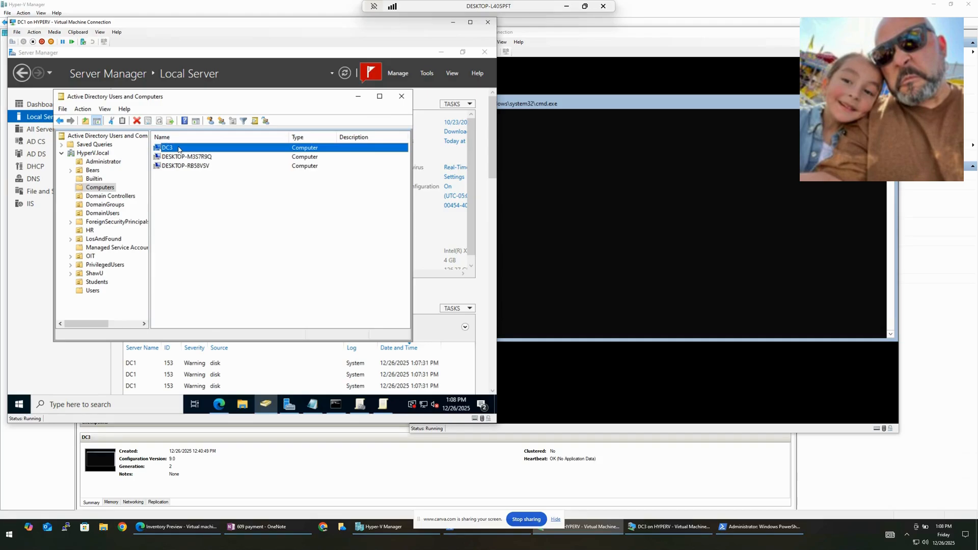
Compare the Domain Controllers list with the Computers container's DC3 entry, then switch to the DC3 virtual machine's SConfig console.
left_click(108, 198)
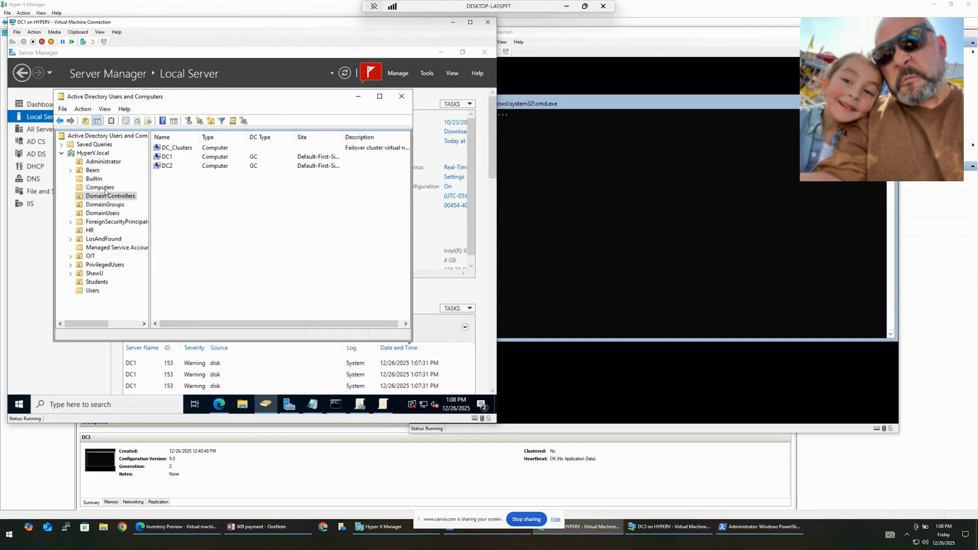
left_click(106, 189)
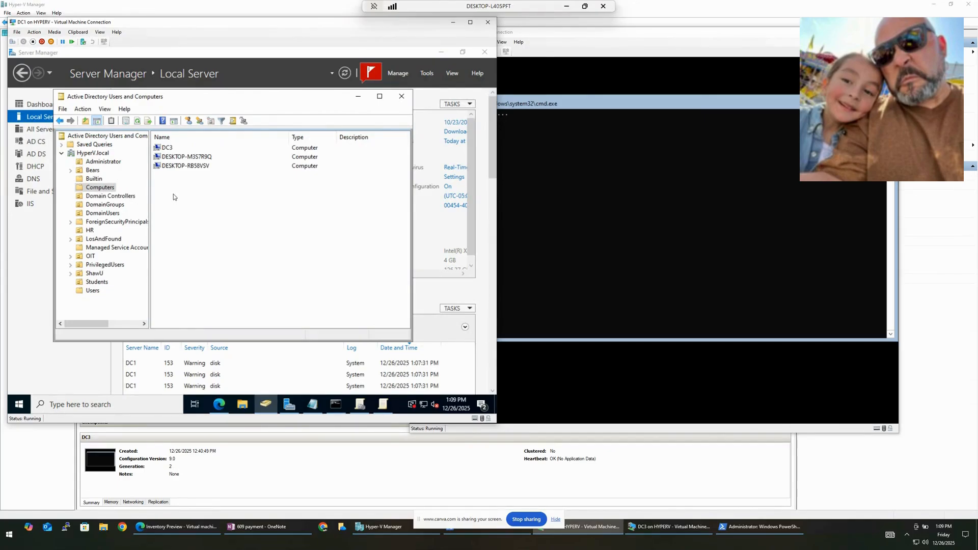
left_click(164, 148)
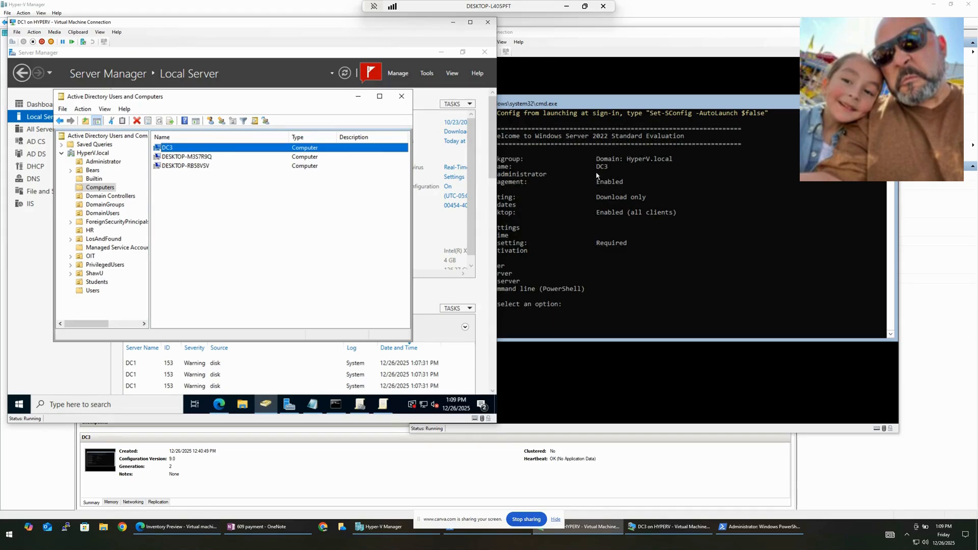
left_click(559, 253)
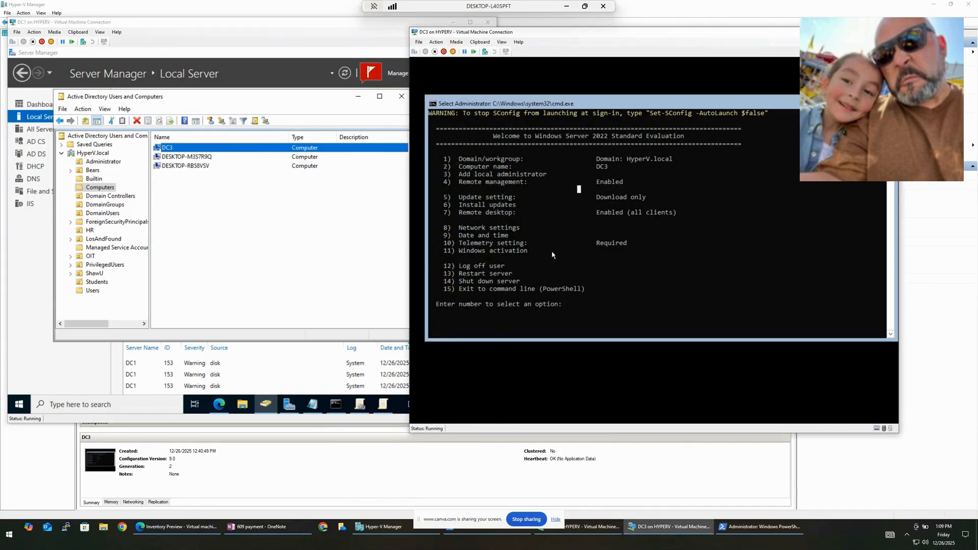